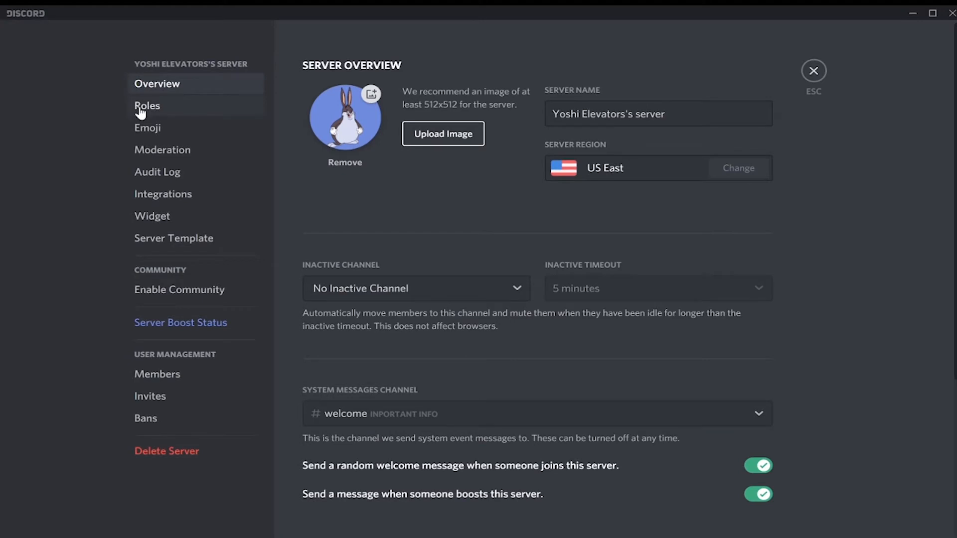
Create a new server role in the role settings and name it owner
left_click(194, 114)
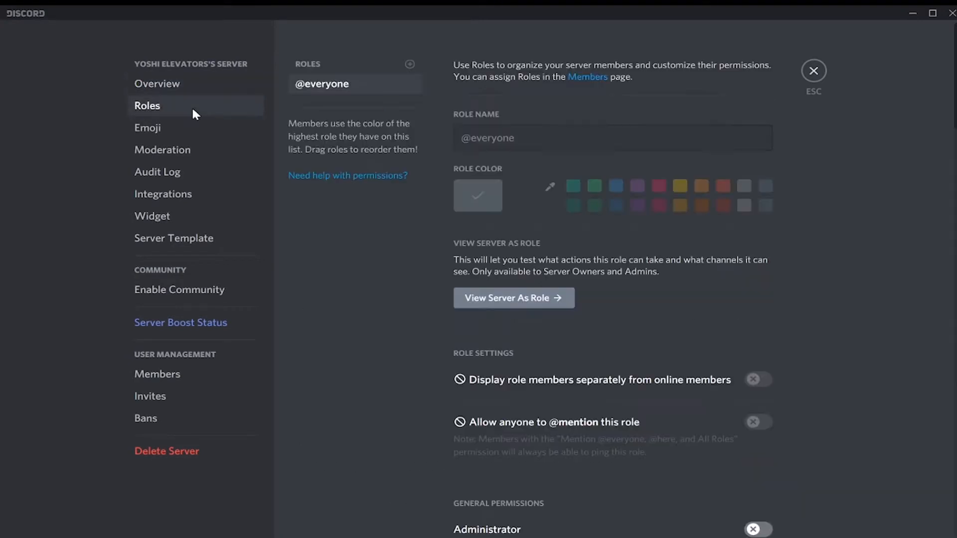
left_click(409, 64)
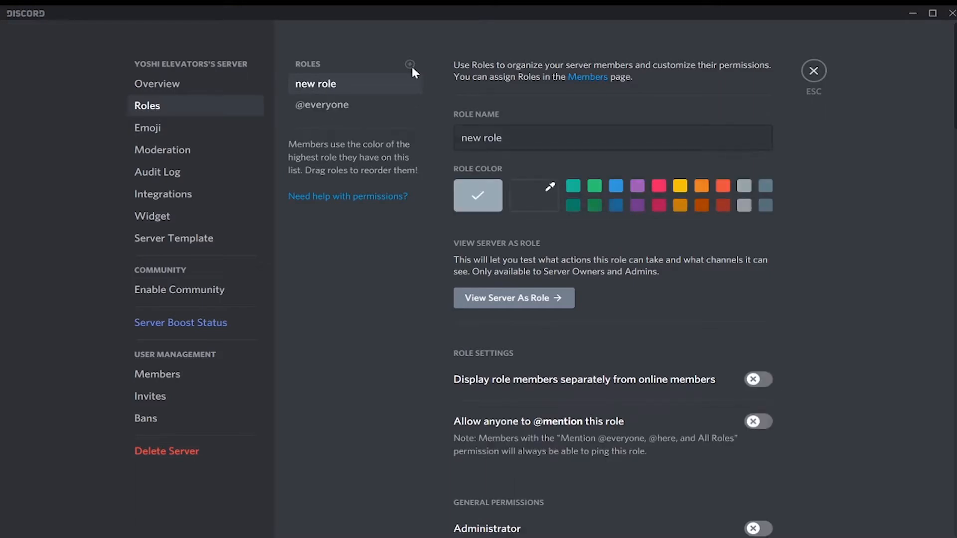
left_click(482, 131)
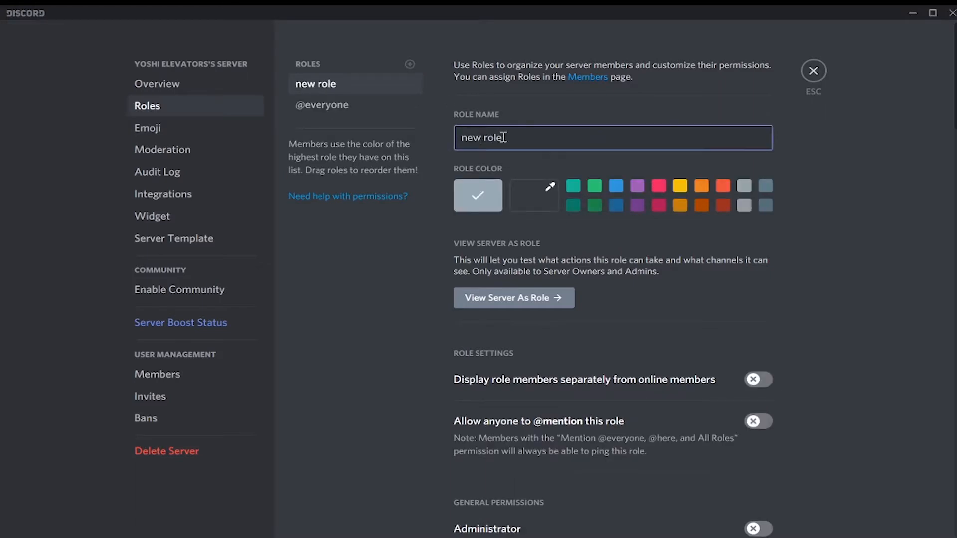
left_click_drag(504, 137, 455, 134)
type("owner")
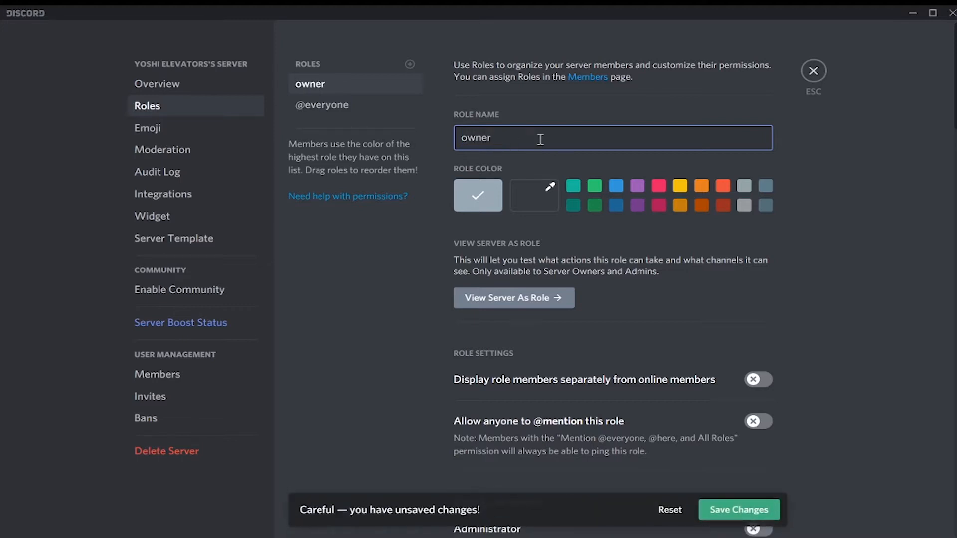
Give the owner role a custom light blue color, #64b7fd
left_click(525, 196)
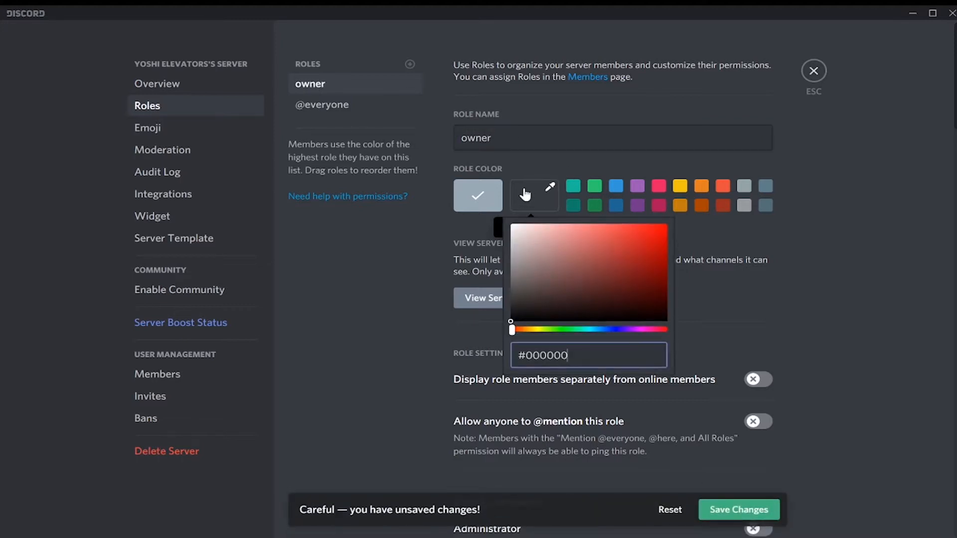
left_click(526, 195)
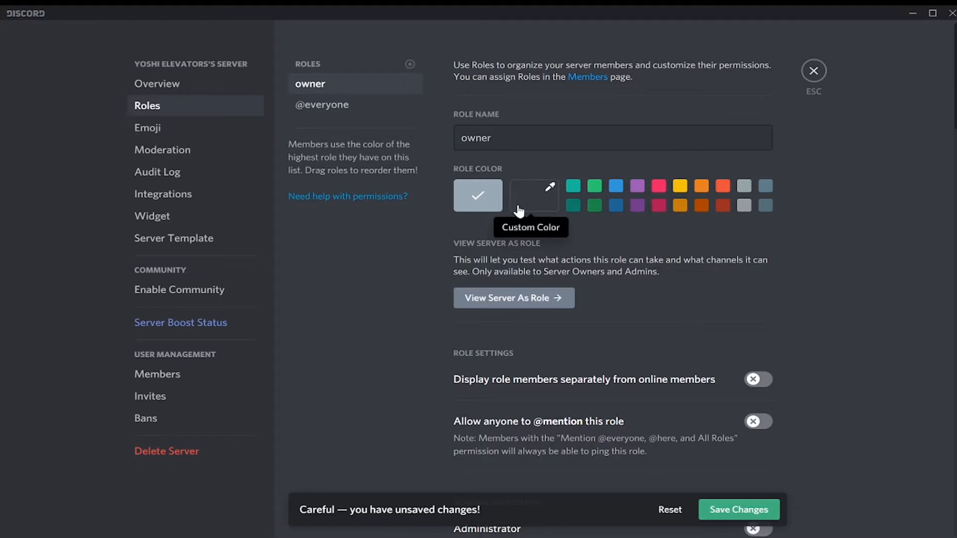
left_click(543, 200)
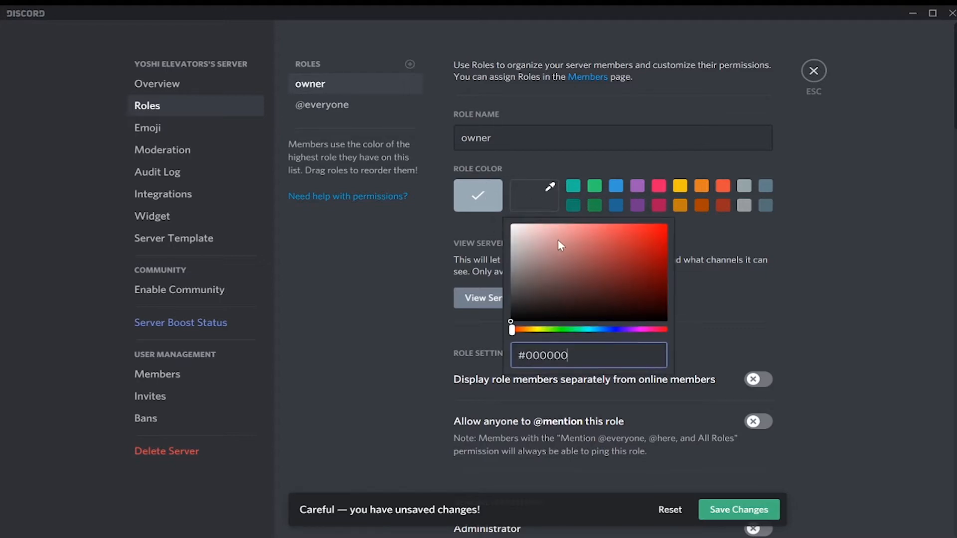
left_click(592, 330)
left_click(603, 329)
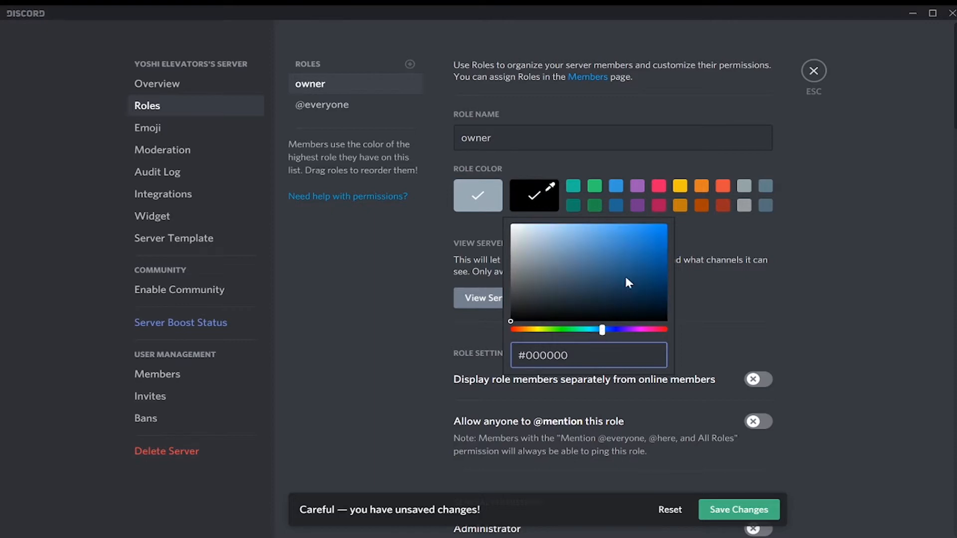
left_click_drag(636, 255, 607, 226)
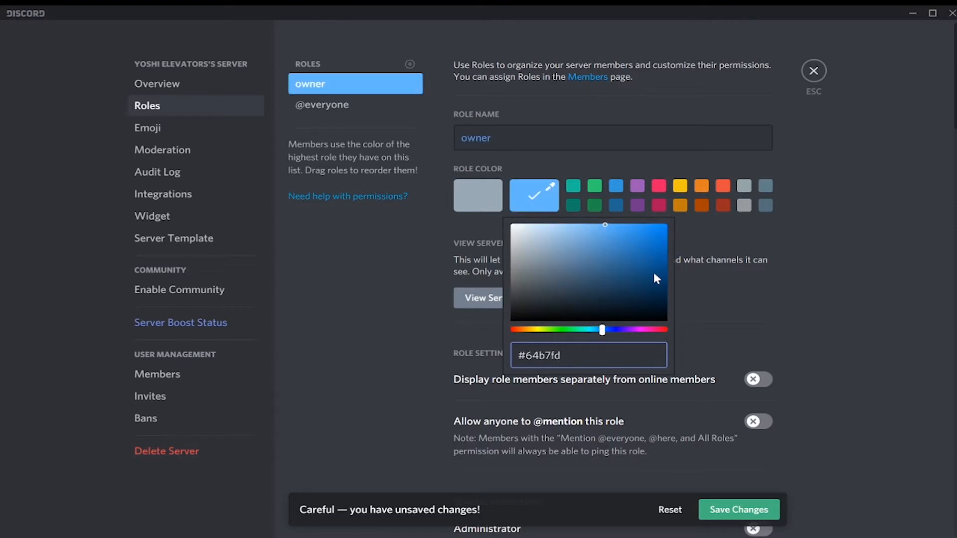
left_click(783, 269)
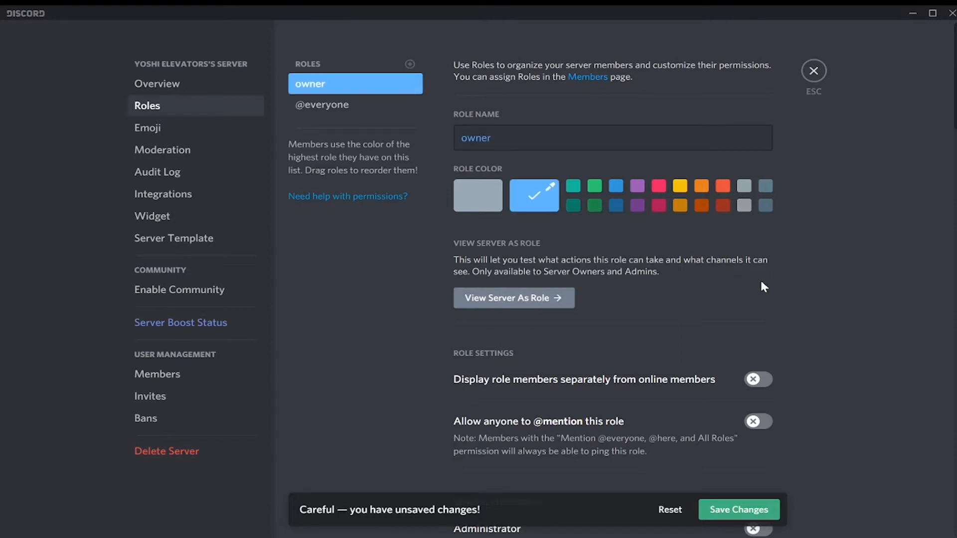
scroll(761, 283, "down", 3)
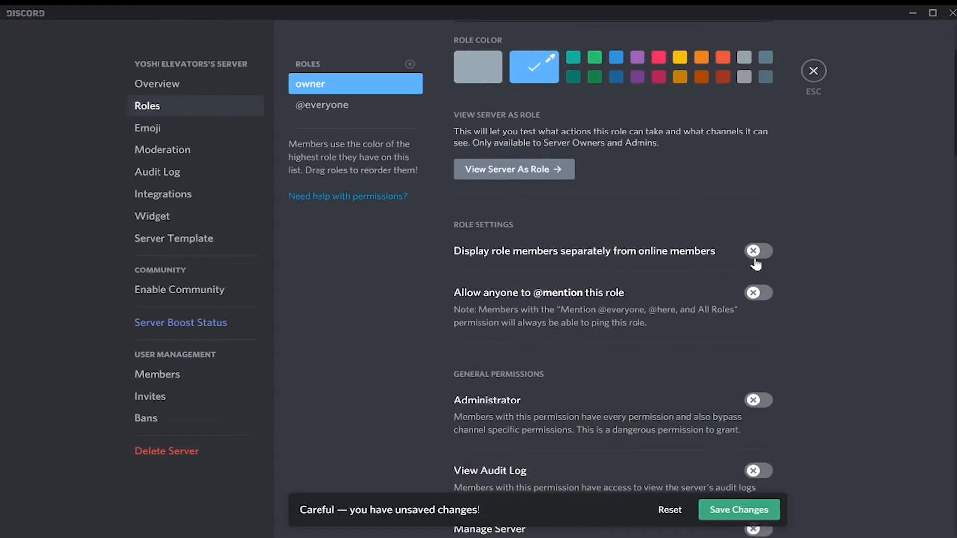
left_click(759, 253)
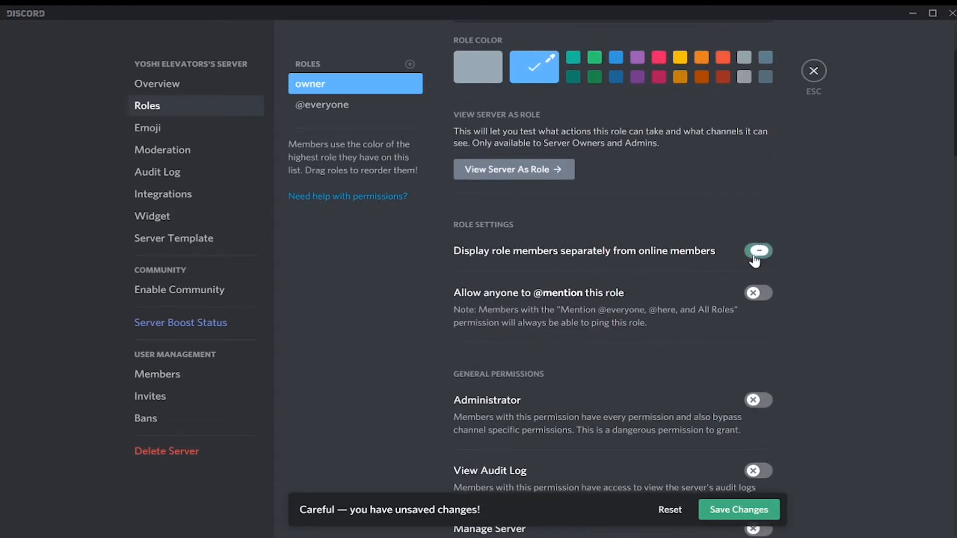
left_click(758, 299)
Grant the owner role the Administrator permission and save the role changes
scroll(823, 339, "down", 10)
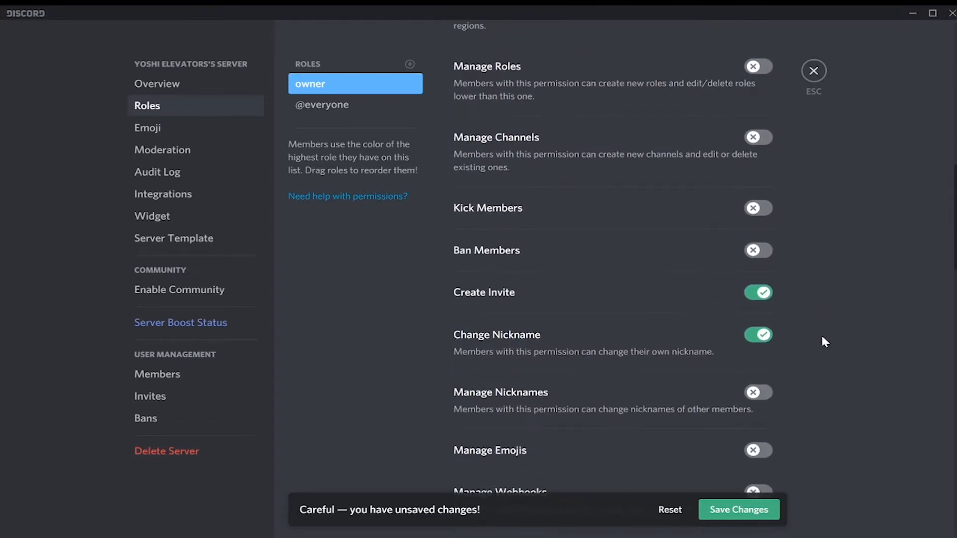
scroll(823, 337, "down", 20)
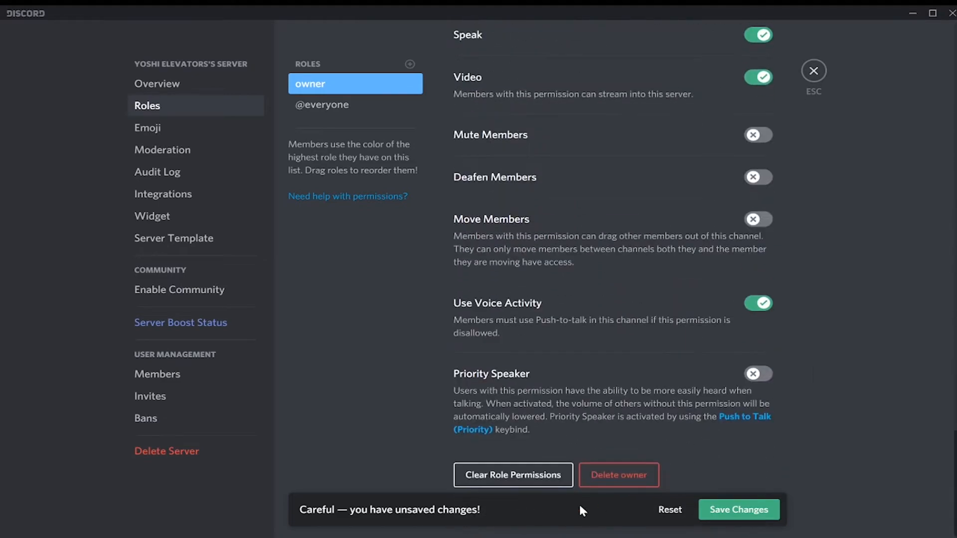
left_click(487, 475)
scroll(674, 367, "up", 20)
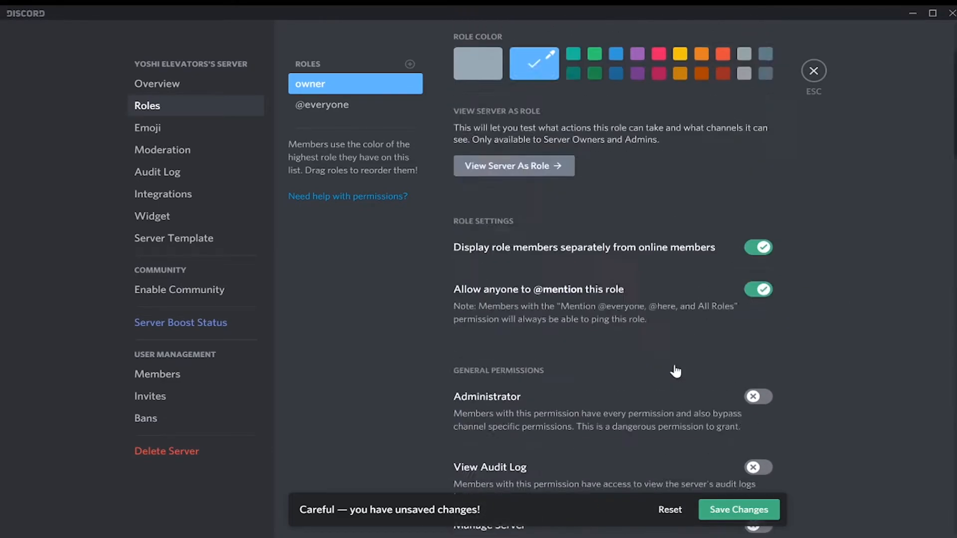
scroll(678, 373, "up", 3)
scroll(679, 369, "down", 5)
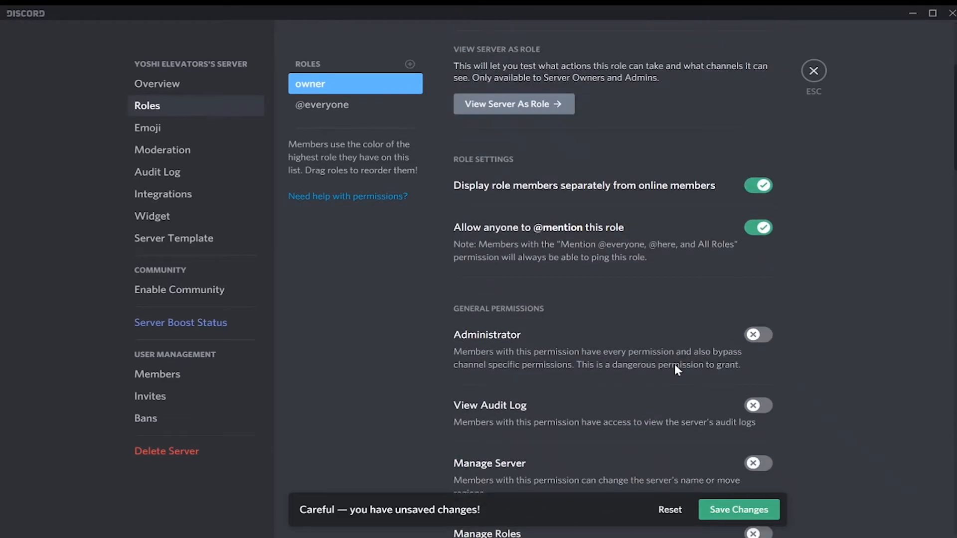
left_click(766, 334)
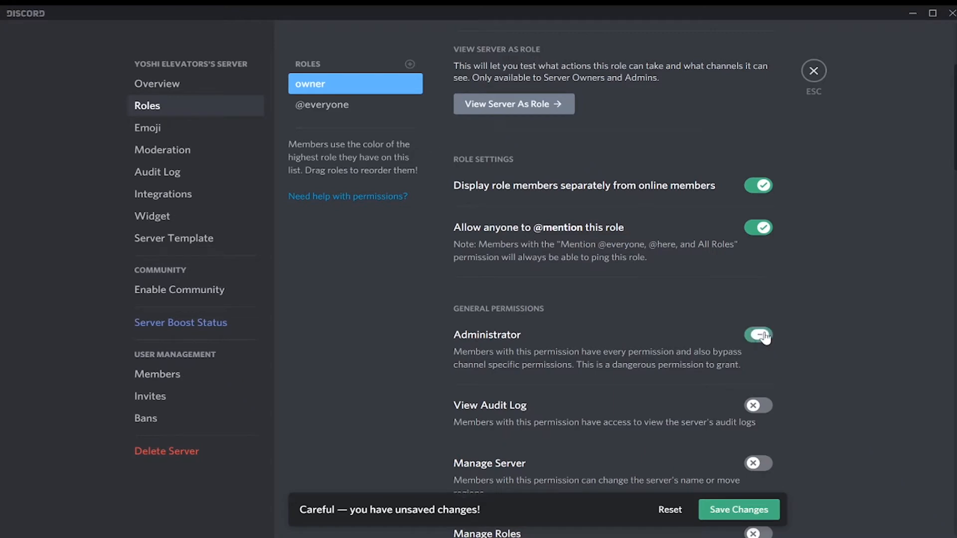
left_click(735, 506)
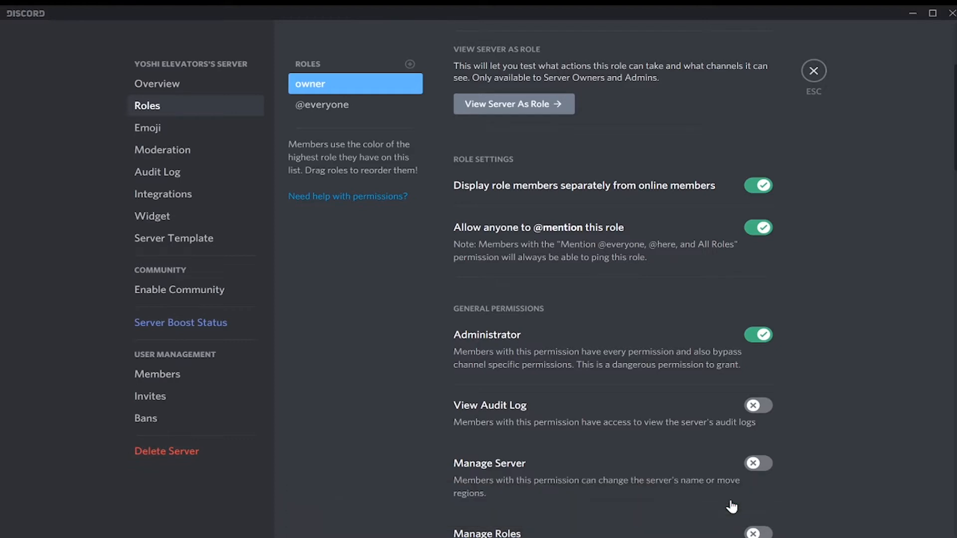
Create another role named Admin and color it with the bright green preset
left_click(410, 63)
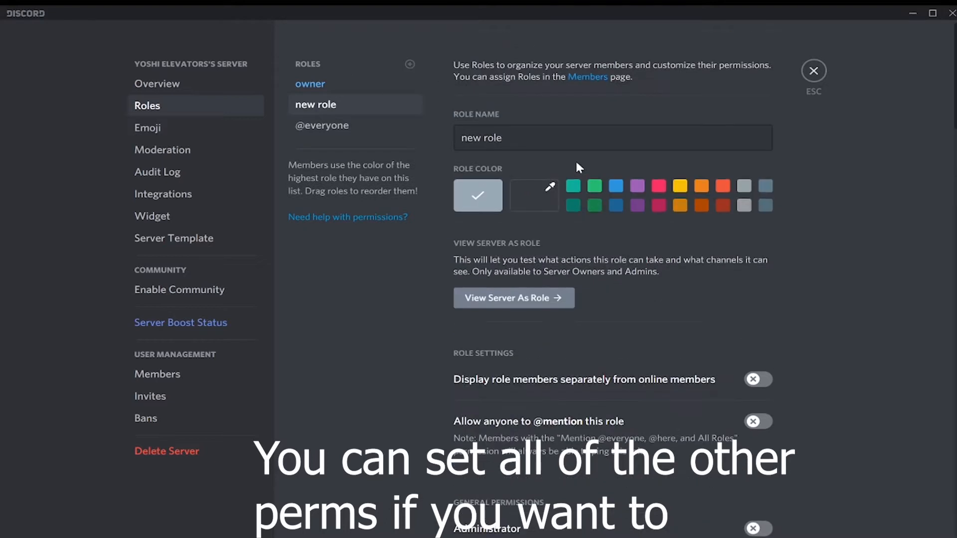
left_click(534, 140)
key("ctrl+a")
type("A")
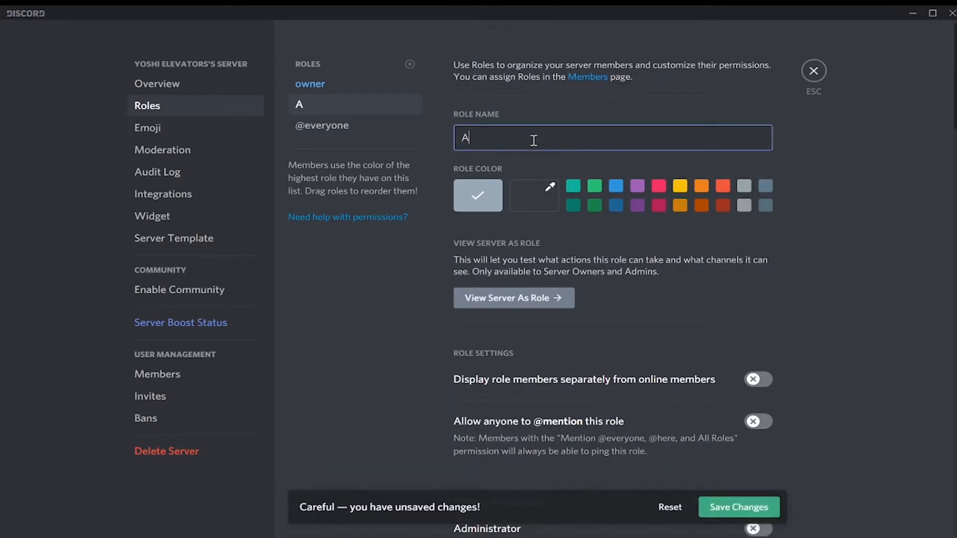
type("dmin")
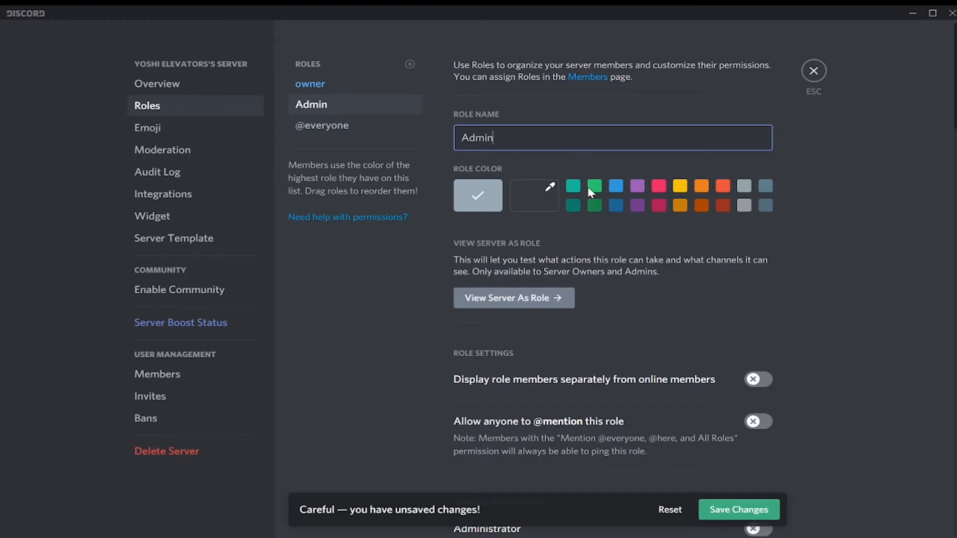
left_click(549, 189)
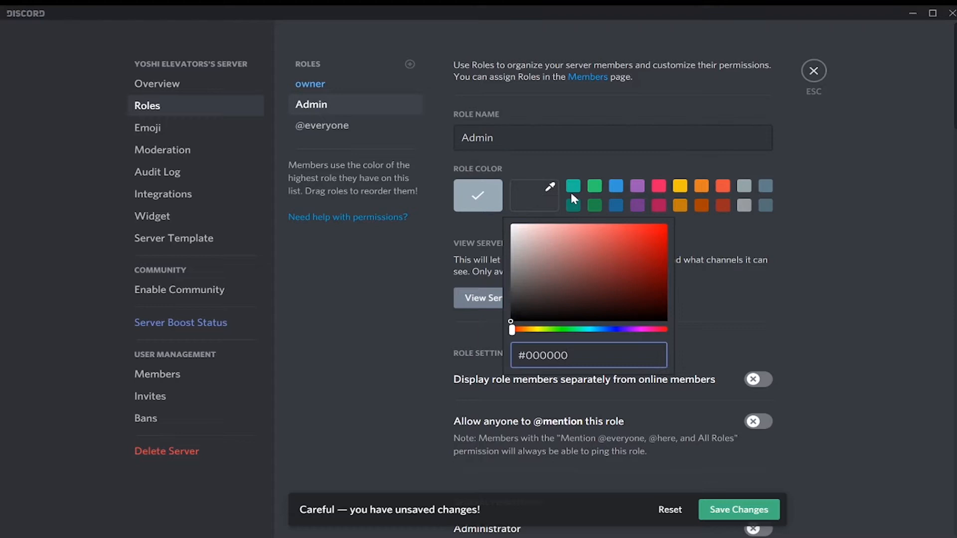
left_click(598, 189)
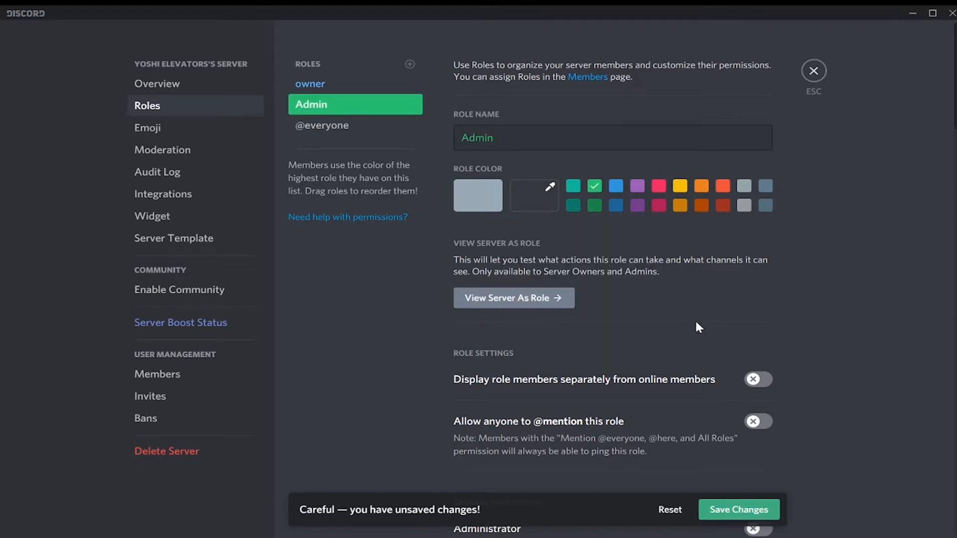
left_click(772, 383)
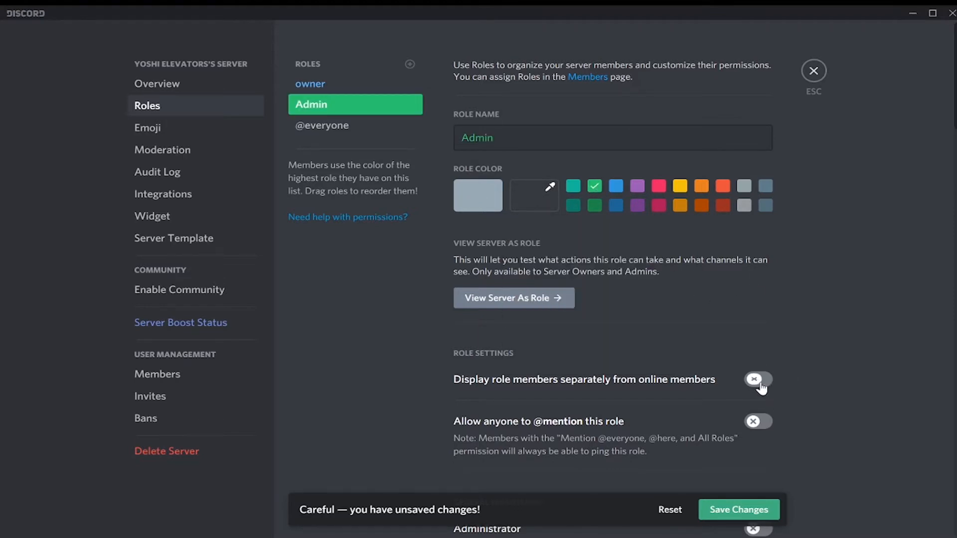
left_click(767, 423)
Grant the Admin role the Administrator permission and save its settings
scroll(892, 257, "down", 5)
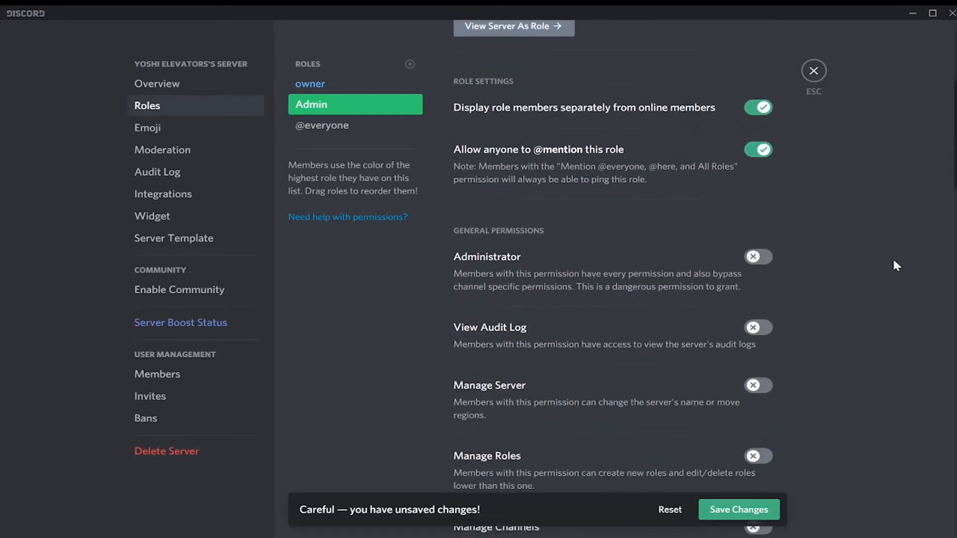
left_click(767, 242)
left_click(767, 241)
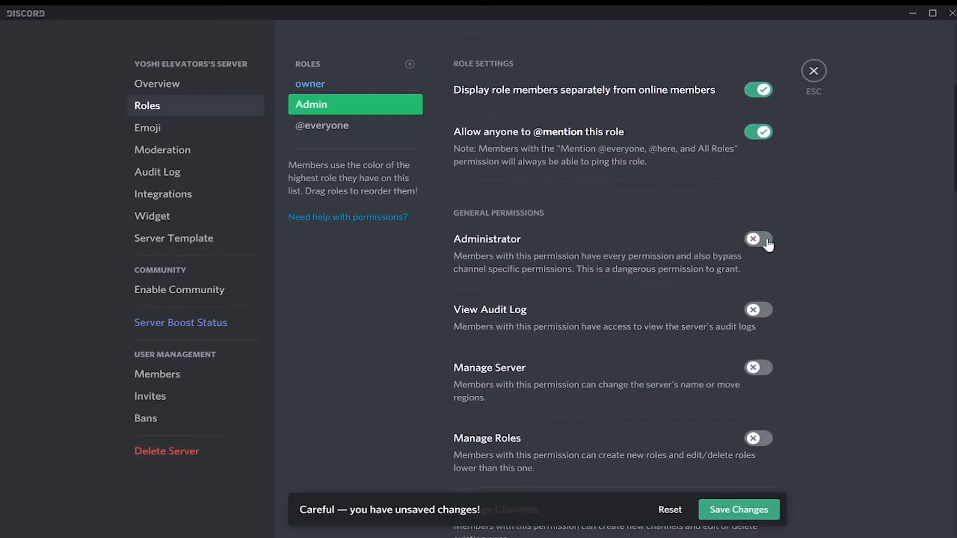
scroll(767, 244, "down", 20)
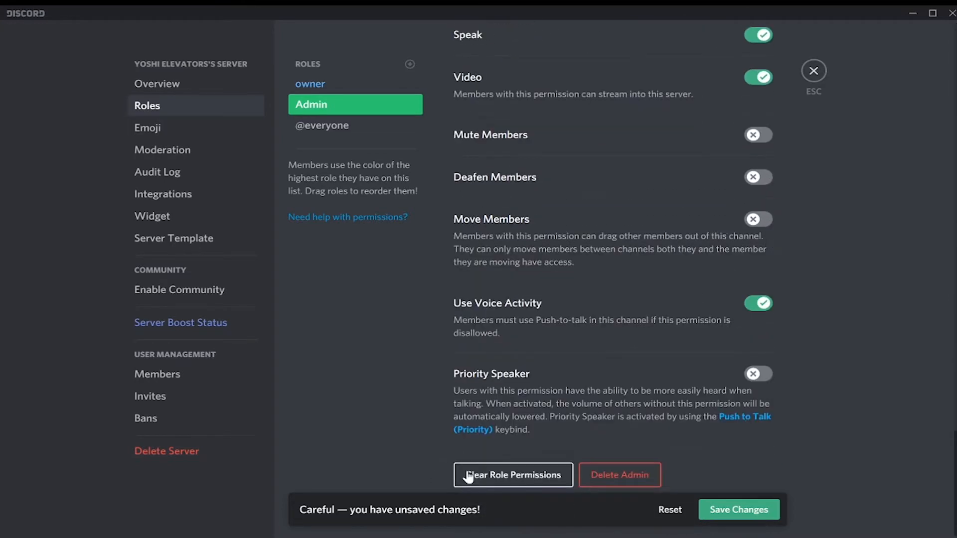
scroll(716, 258, "up", 10)
scroll(713, 258, "up", 10)
scroll(713, 257, "down", 6)
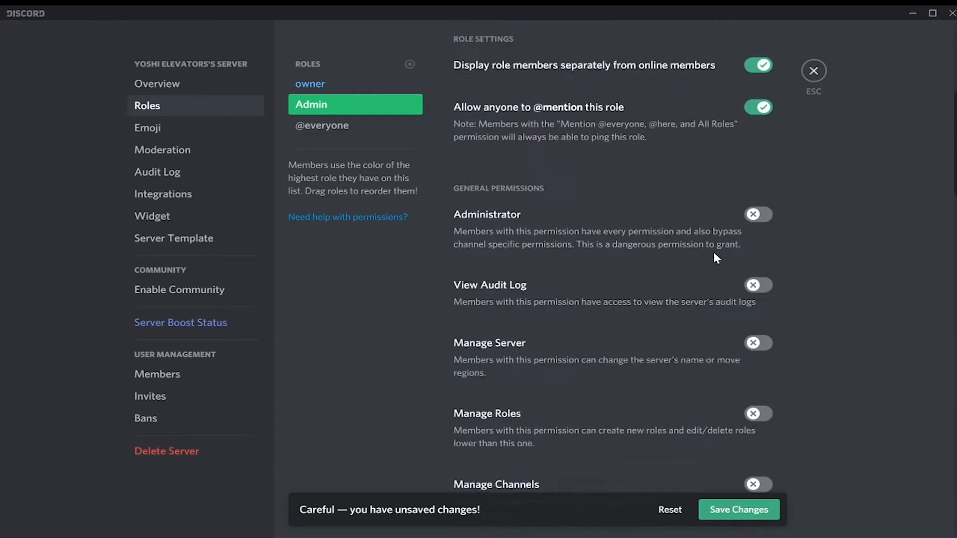
left_click(768, 127)
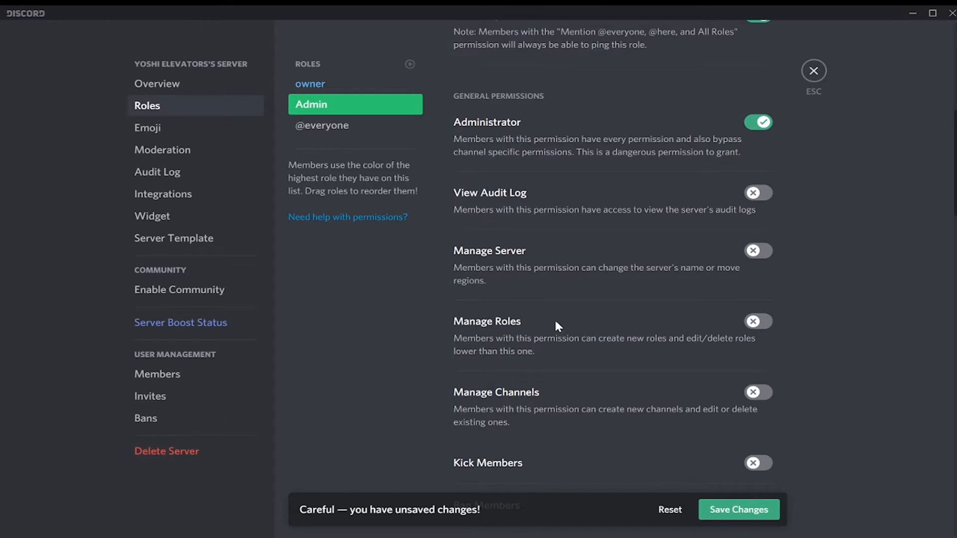
left_click(718, 513)
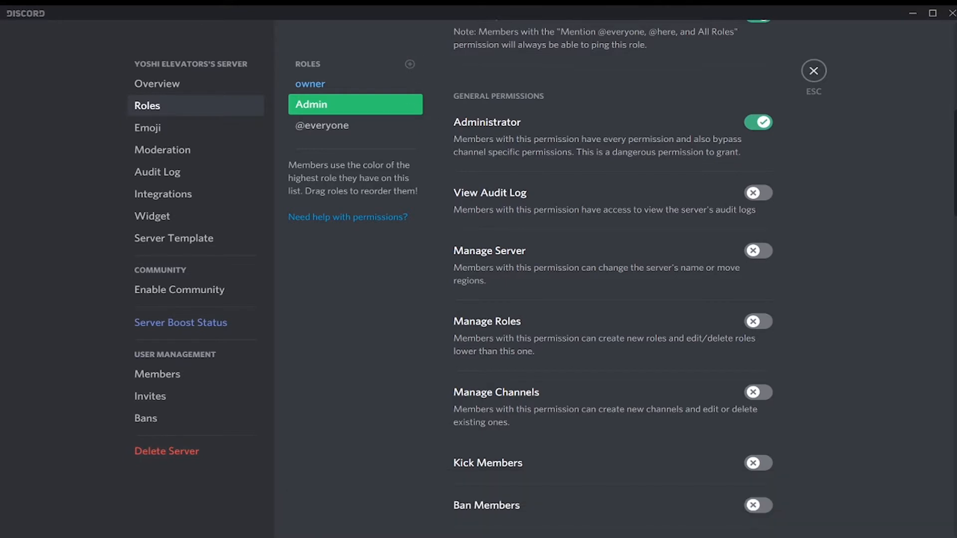
Create a third role below Admin and name it Moderator
left_click(410, 64)
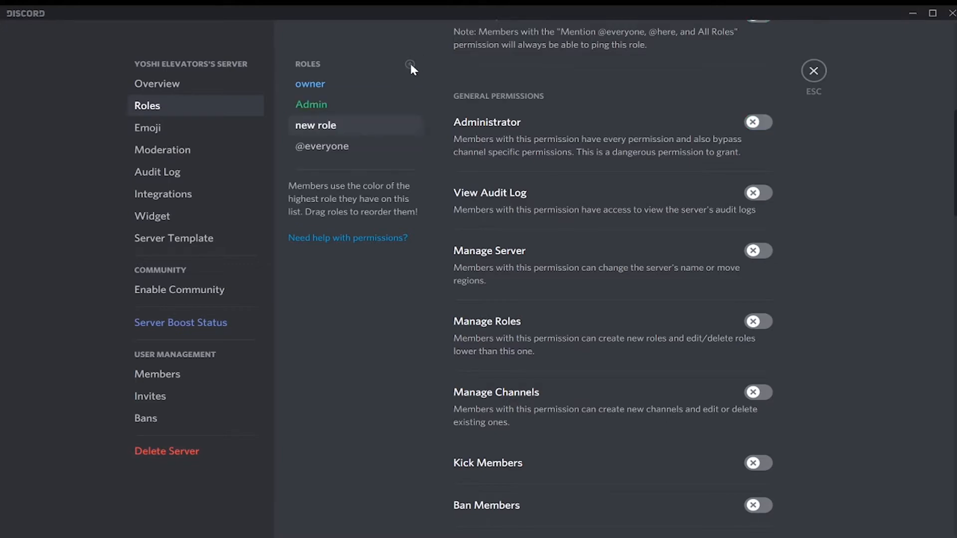
scroll(705, 188, "up", 10)
triple_click(558, 130)
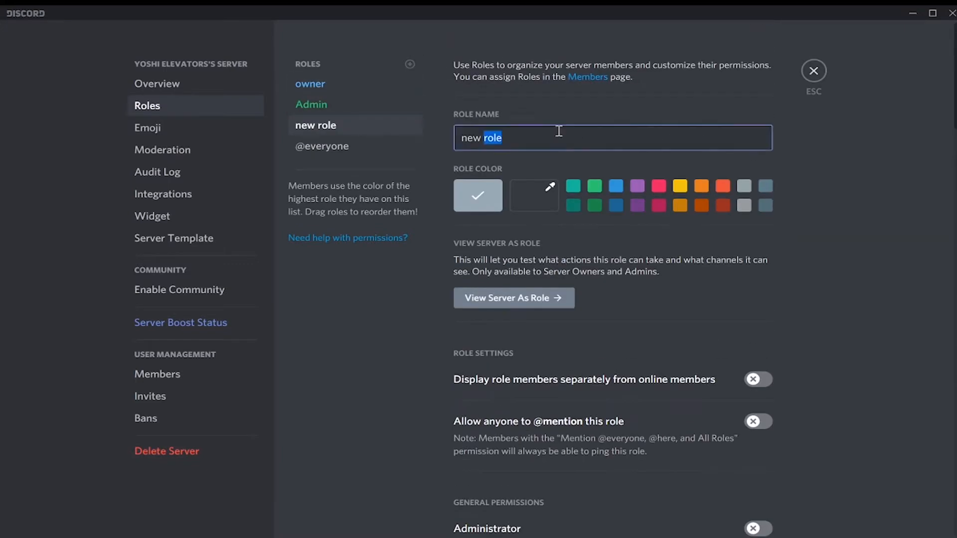
type("Moder")
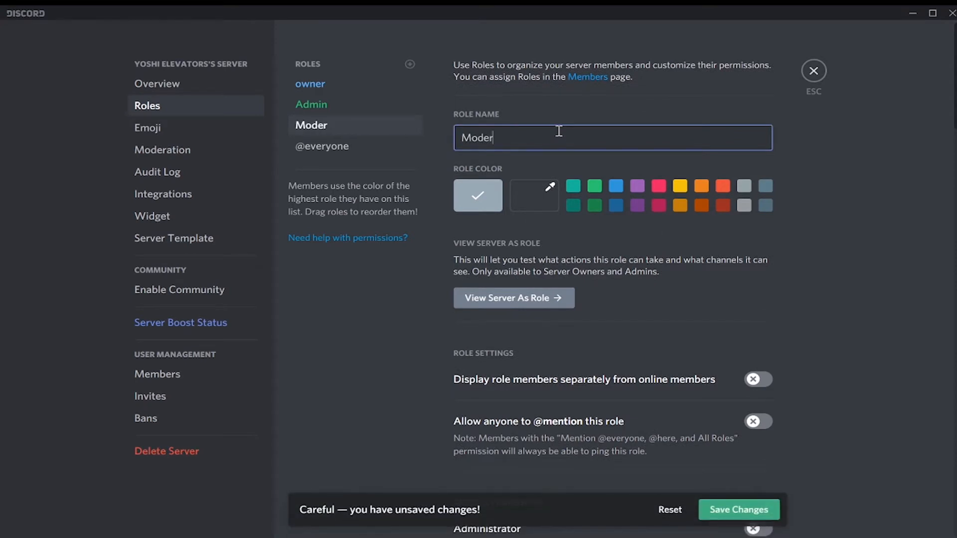
type("ator")
Color the Moderator role with the bright blue preset
left_click(574, 206)
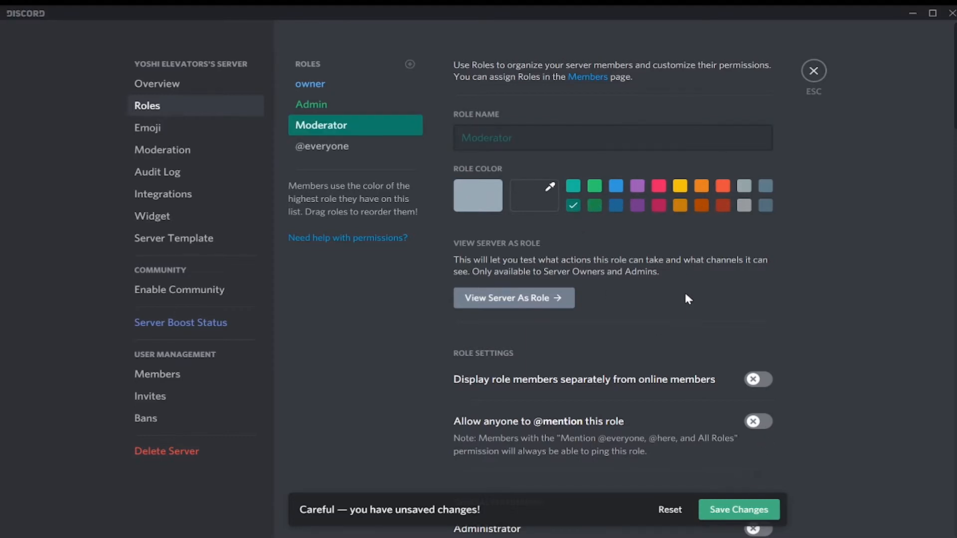
scroll(688, 298, "down", 1)
left_click(570, 180)
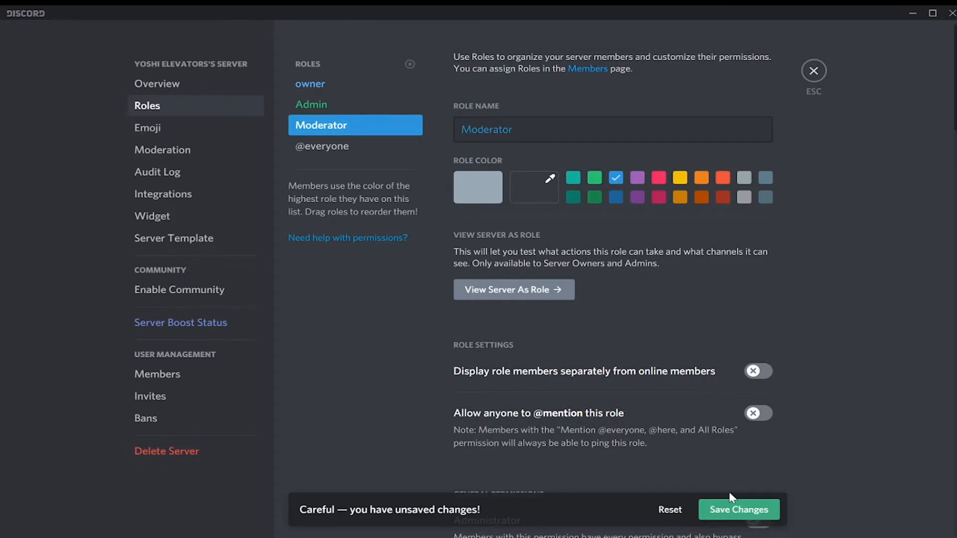
scroll(699, 361, "down", 2)
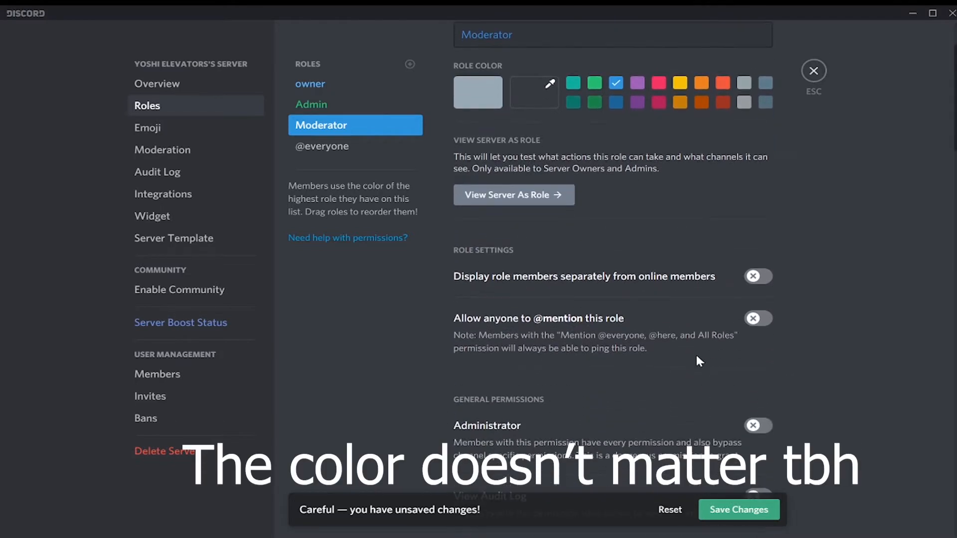
left_click(758, 277)
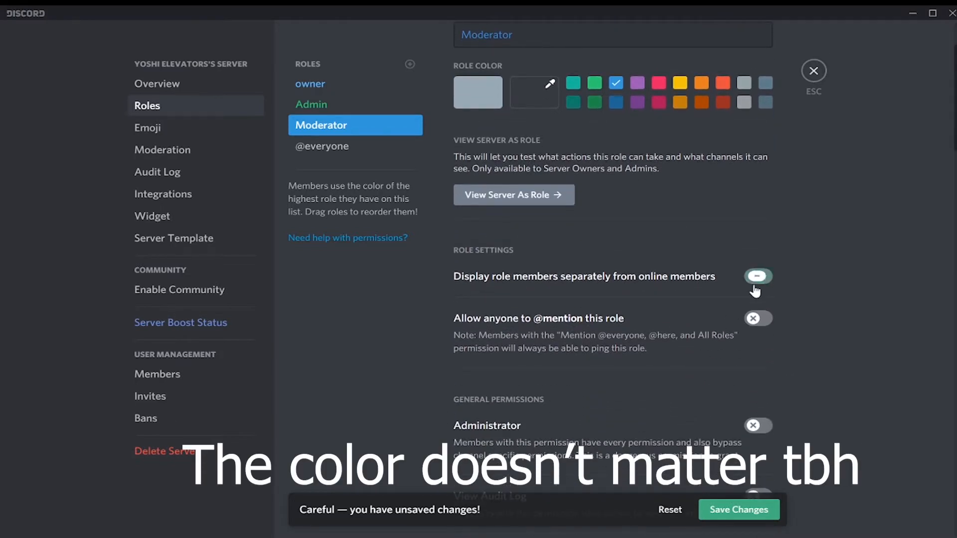
left_click(758, 319)
Grant the Moderator role the View Audit Log, Manage Roles, Kick Members, Ban Members and Manage Nicknames permissions
scroll(758, 319, "down", 5)
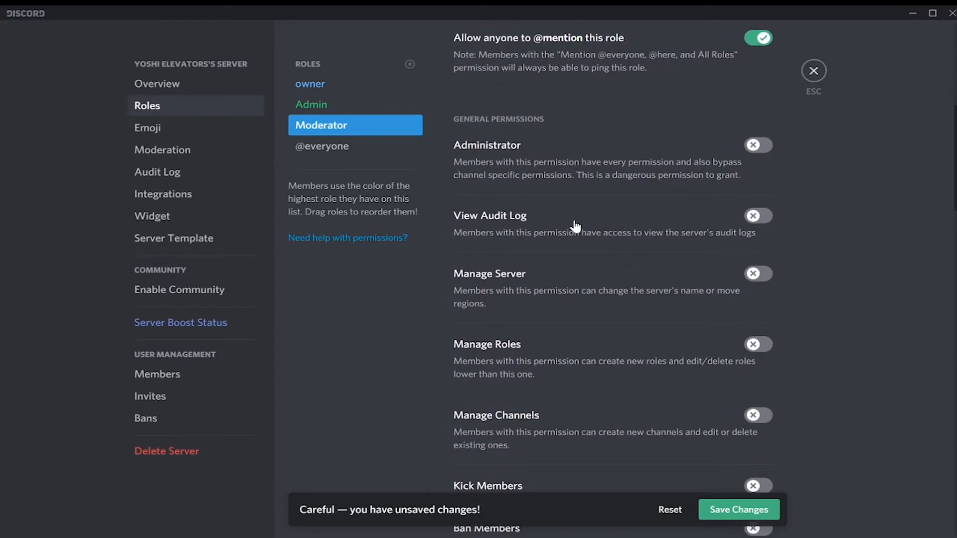
left_click(758, 216)
scroll(837, 206, "down", 3)
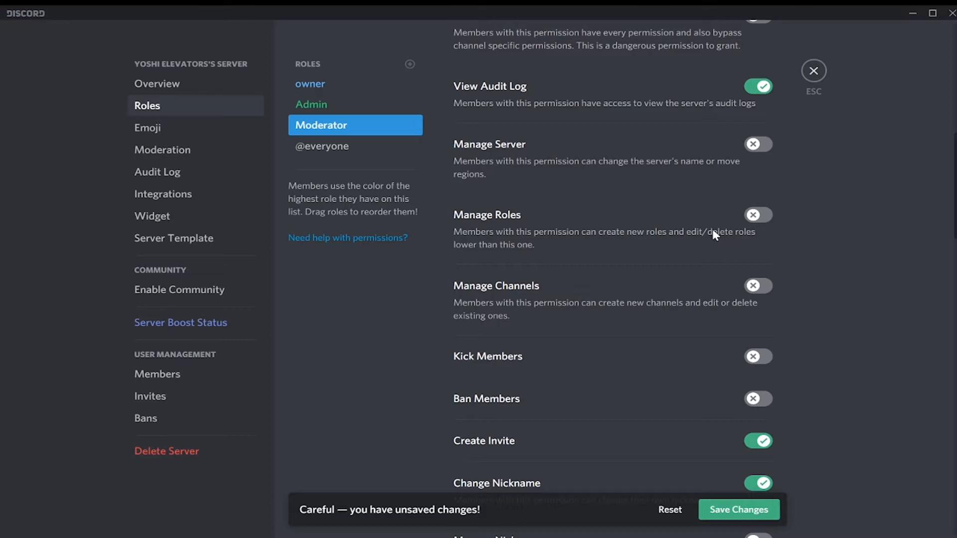
left_click(757, 218)
scroll(847, 296, "down", 3)
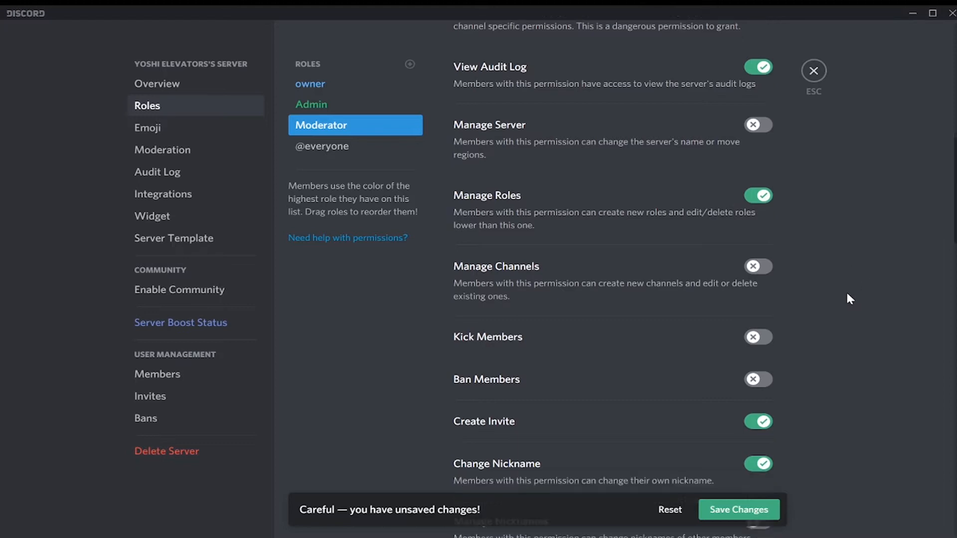
left_click(759, 239)
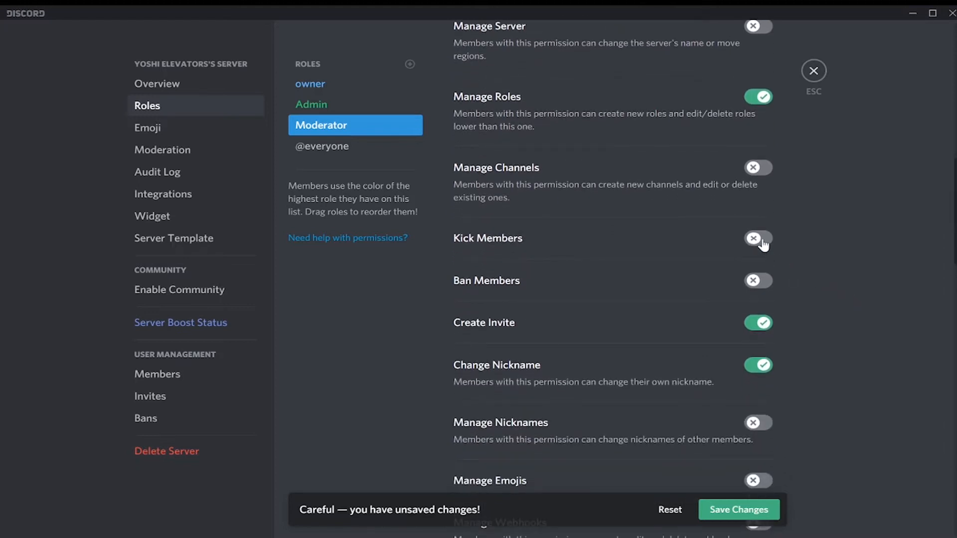
left_click(760, 285)
scroll(764, 292, "down", 3)
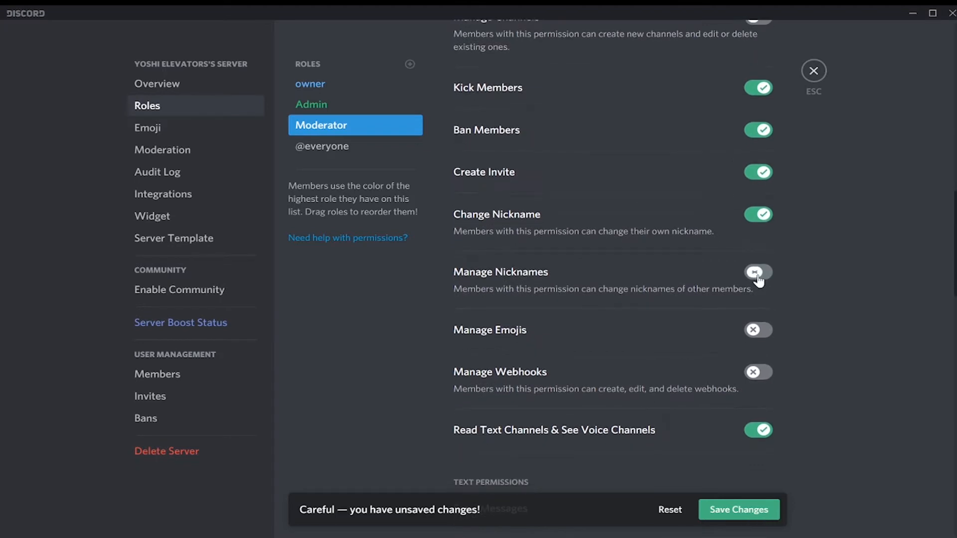
left_click(759, 280)
Grant the Moderator role the Manage Messages and Send TTS Messages text permissions
scroll(871, 422, "down", 6)
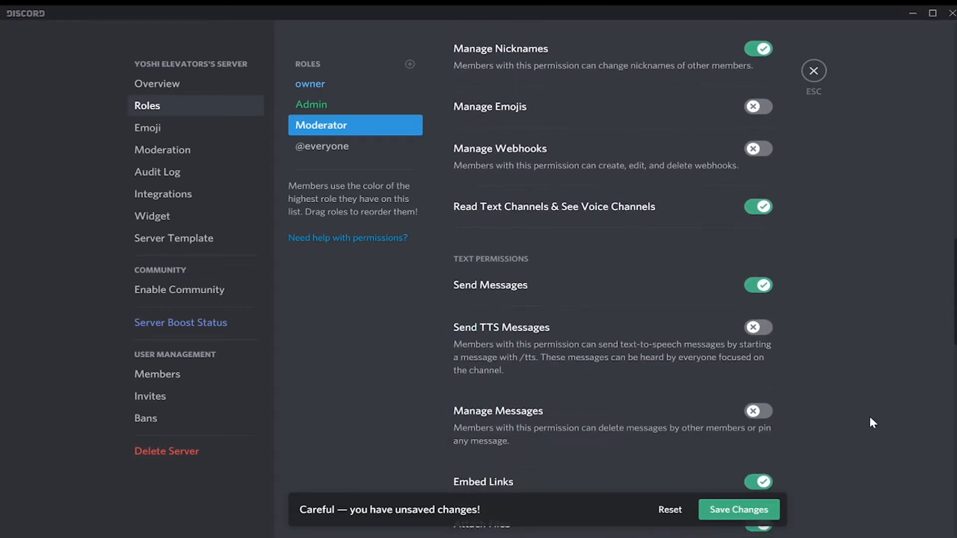
scroll(870, 417, "down", 1)
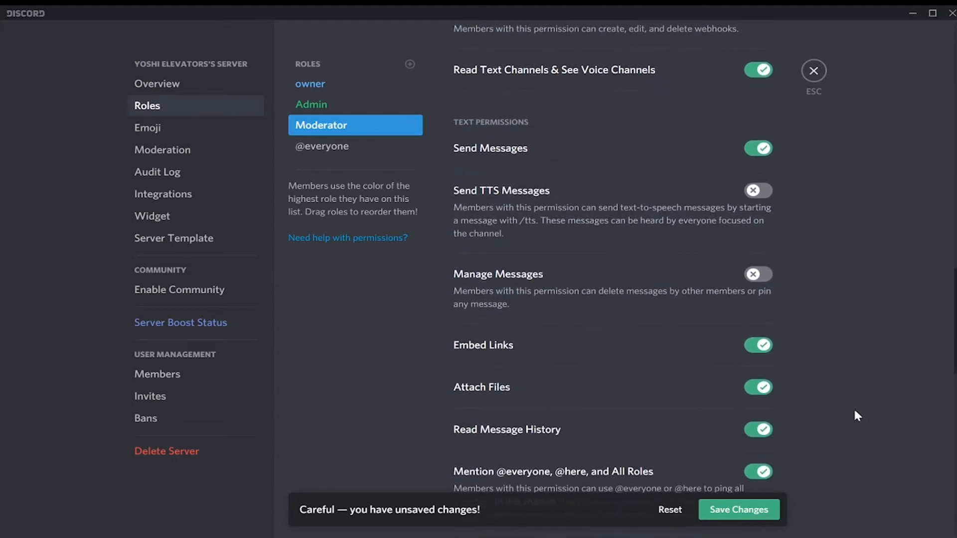
left_click(746, 277)
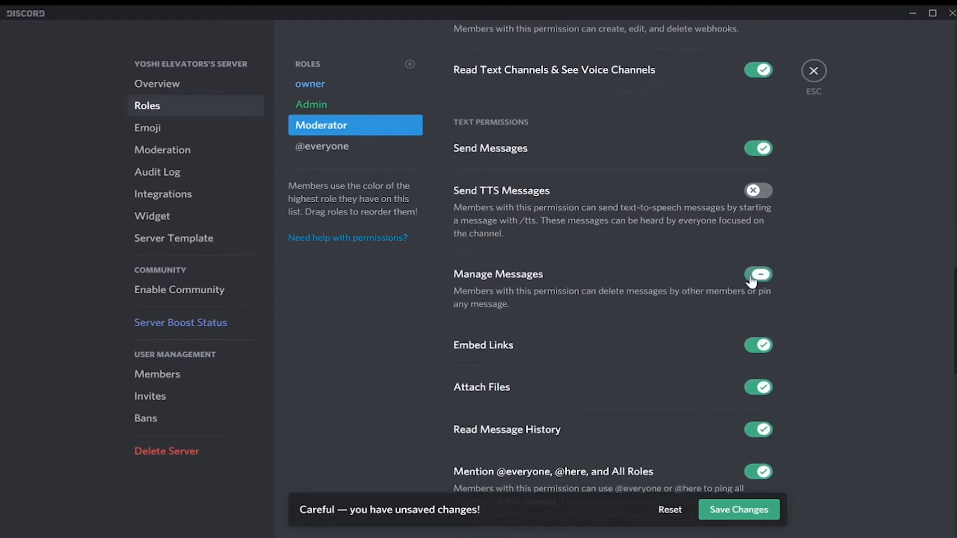
left_click(755, 195)
Grant the Moderator role the Mute Members, Deafen Members, Move Members and Priority Speaker voice permissions
scroll(755, 198, "down", 6)
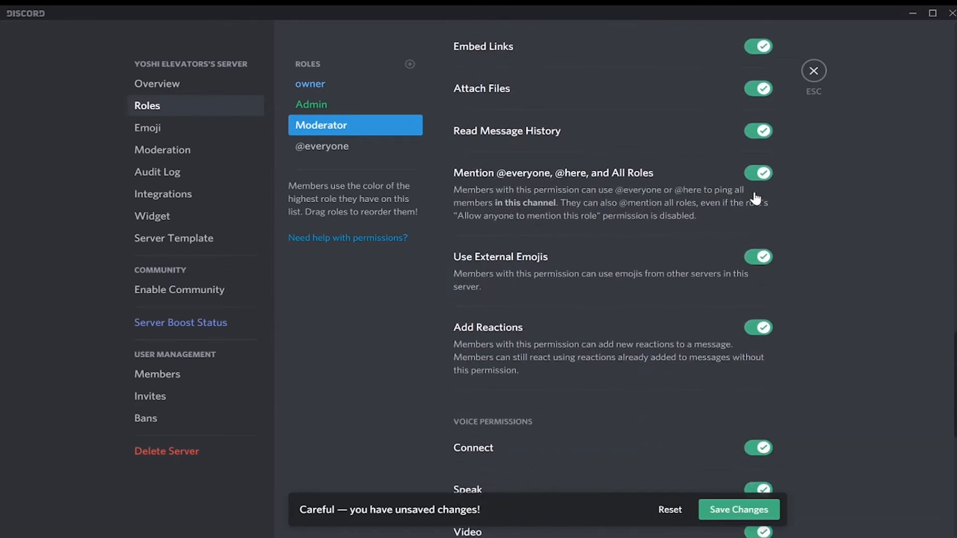
scroll(756, 198, "down", 7)
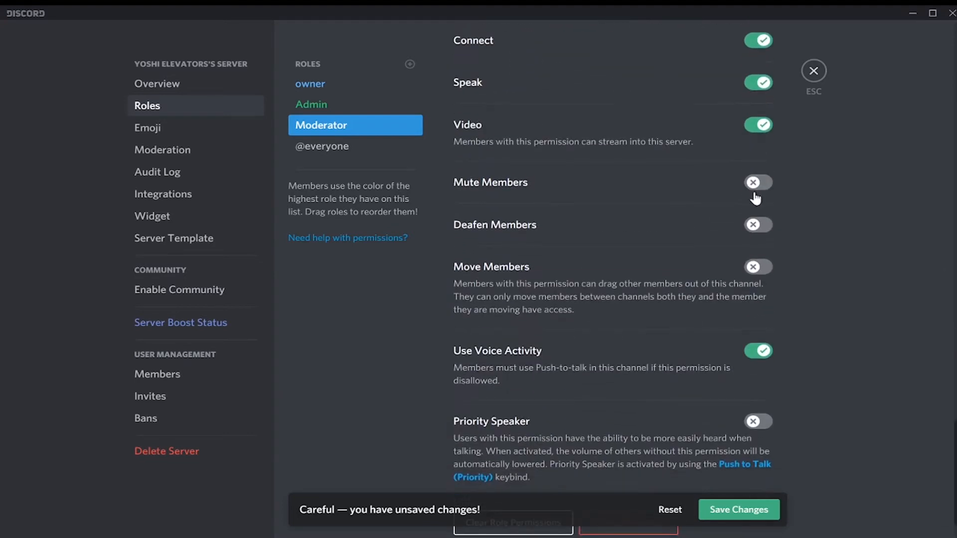
left_click(697, 192)
left_click(679, 230)
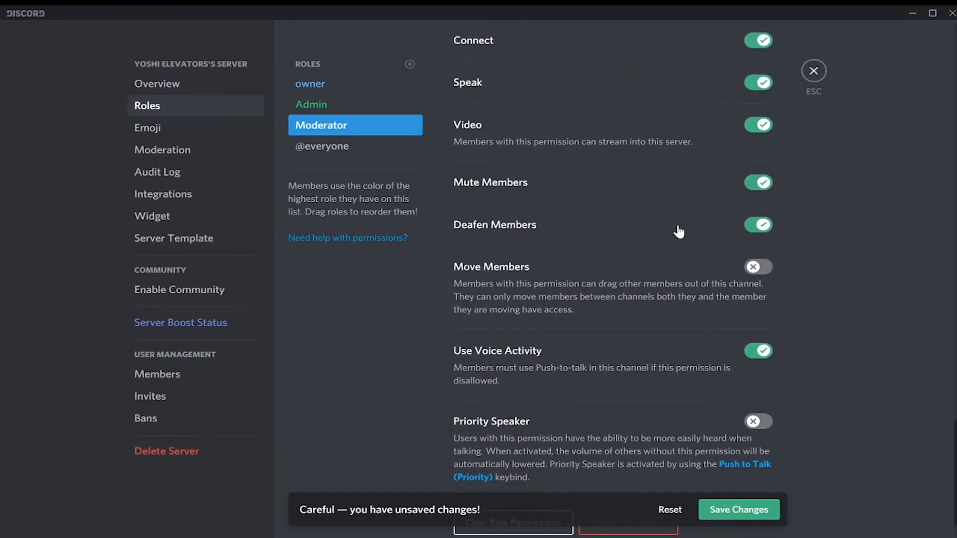
left_click(686, 278)
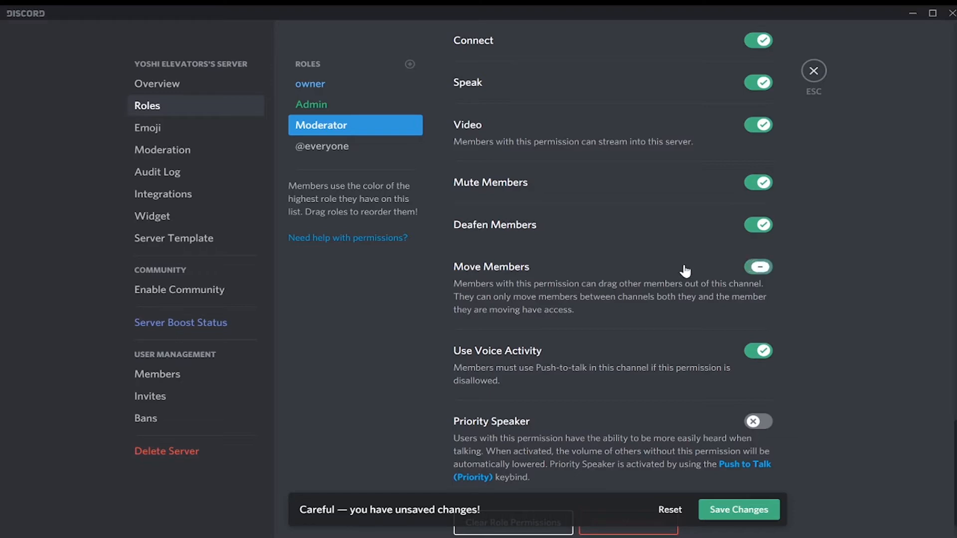
left_click(596, 424)
Review the Moderator role's permissions and save its settings
scroll(599, 424, "up", 10)
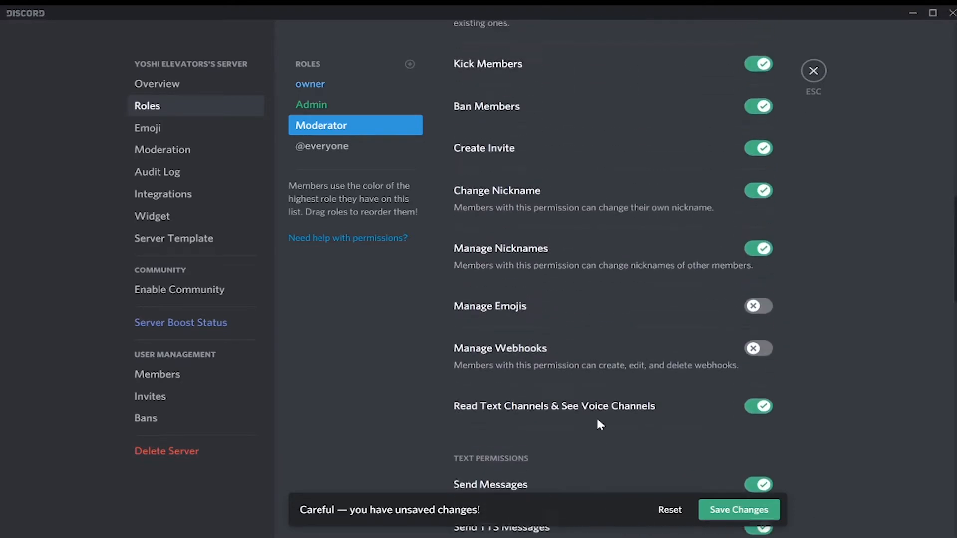
scroll(598, 424, "up", 4)
scroll(598, 423, "down", 5)
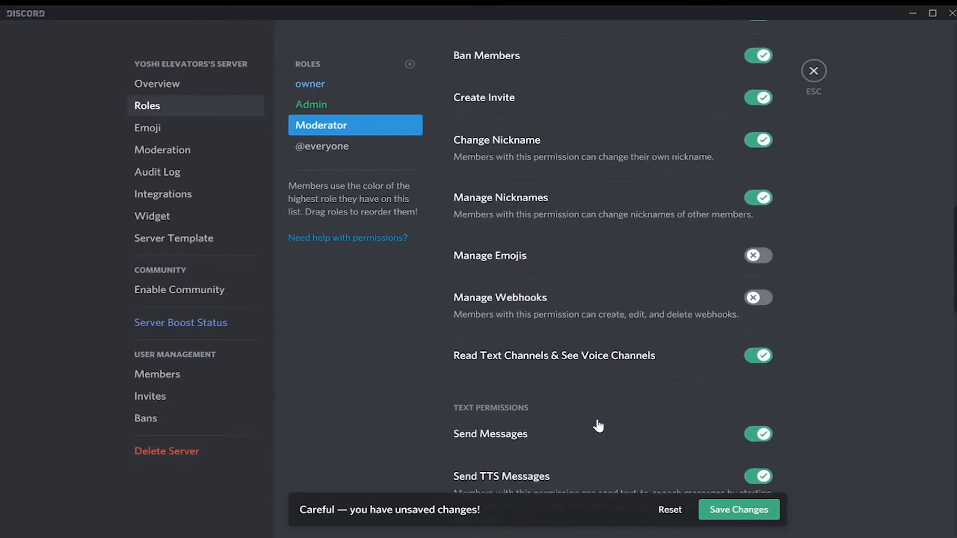
scroll(599, 426, "up", 3)
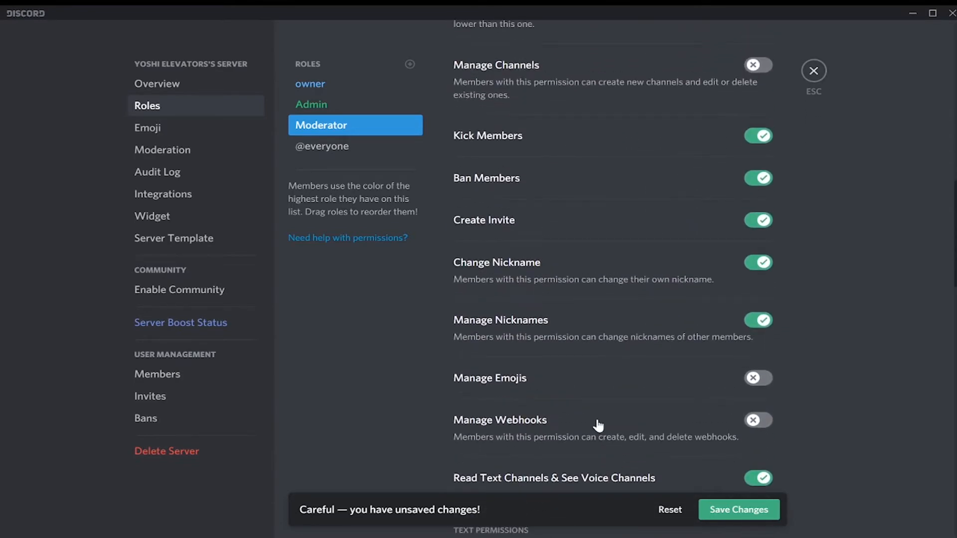
scroll(598, 425, "up", 7)
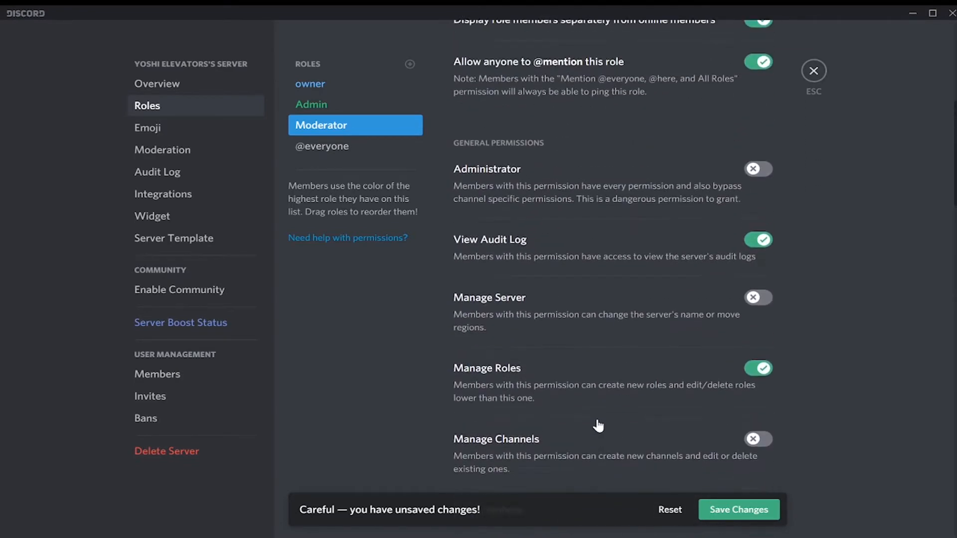
scroll(598, 426, "up", 7)
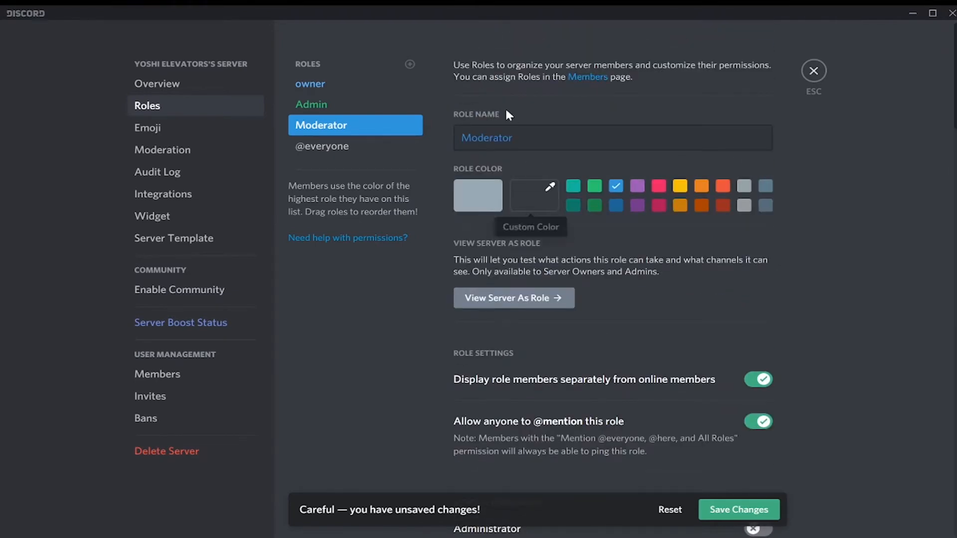
left_click(739, 510)
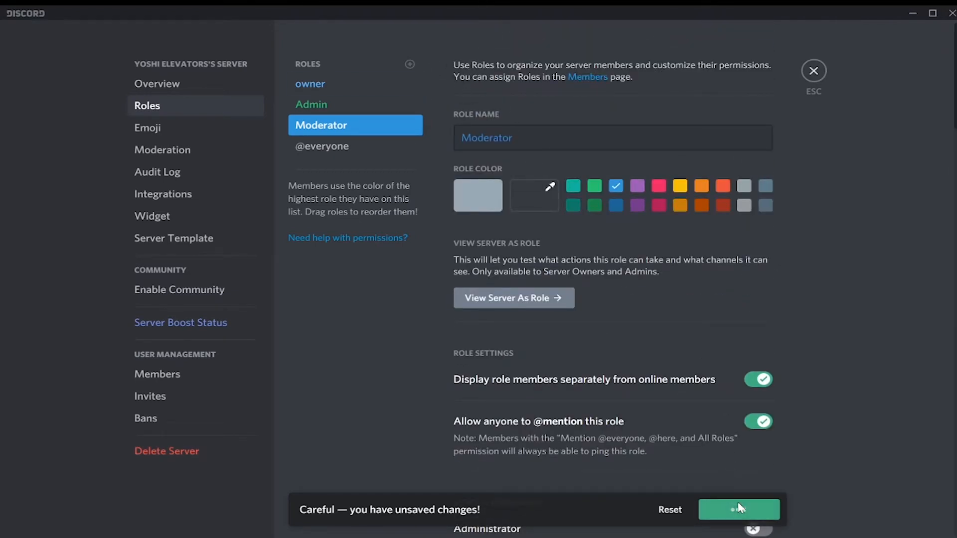
Create a fourth role below Moderator and name it Member
left_click(416, 65)
triple_click(497, 134)
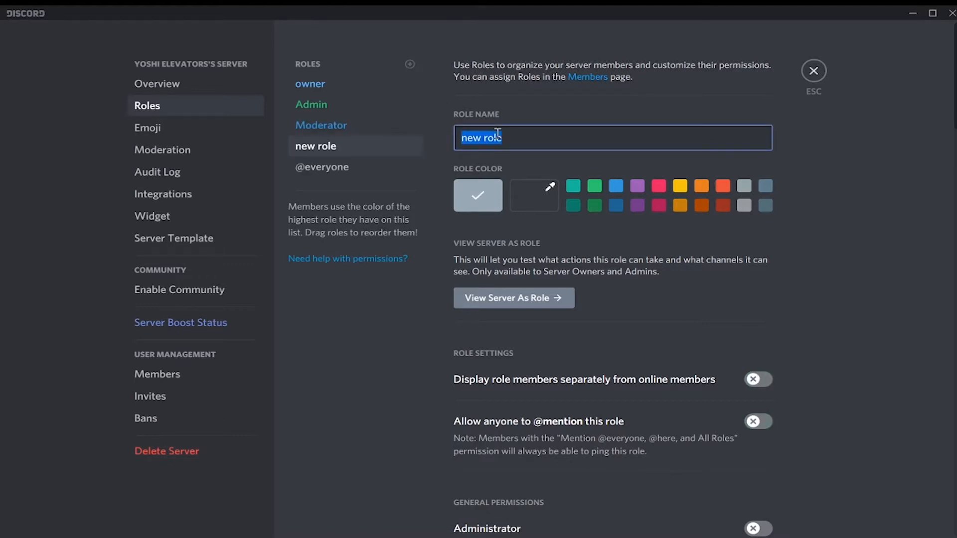
type("Member")
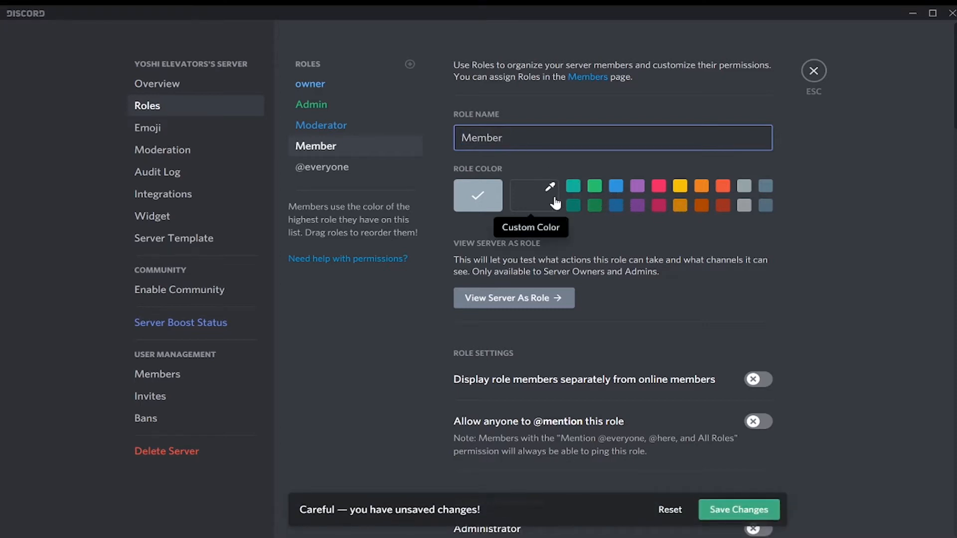
Give the Member role a custom bright green color
left_click(532, 197)
left_click(573, 330)
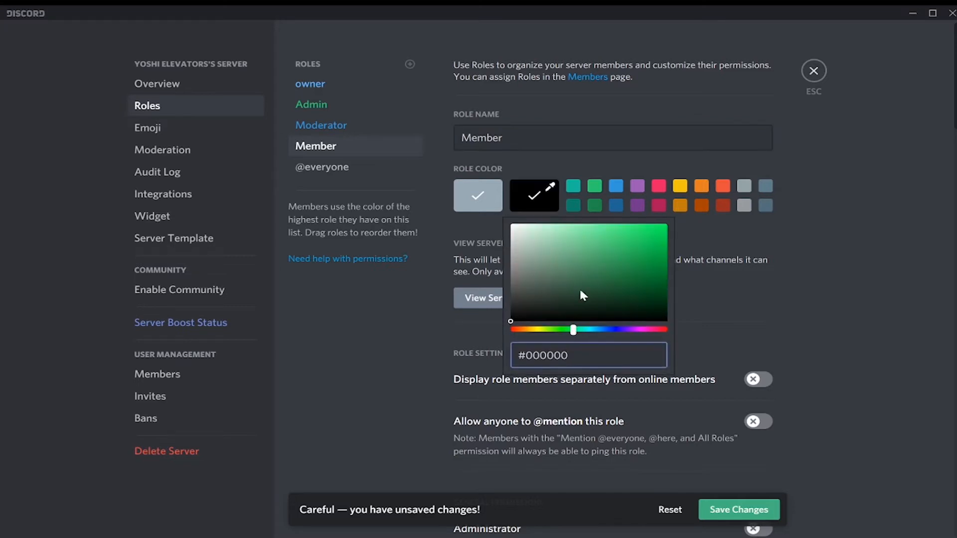
mouse_move(582, 286)
left_mouse_down()
mouse_move(638, 232)
mouse_move(694, 202)
left_mouse_up()
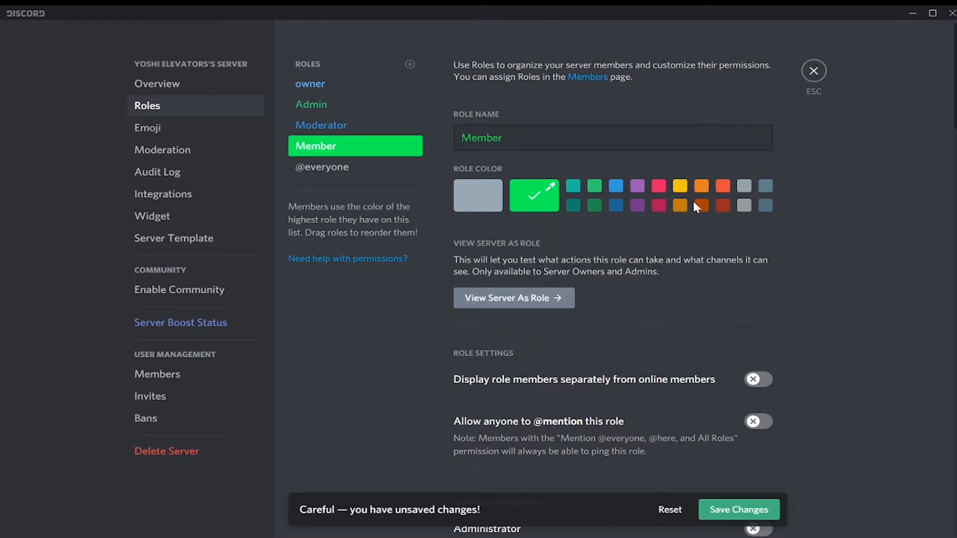
scroll(585, 260, "down", 1)
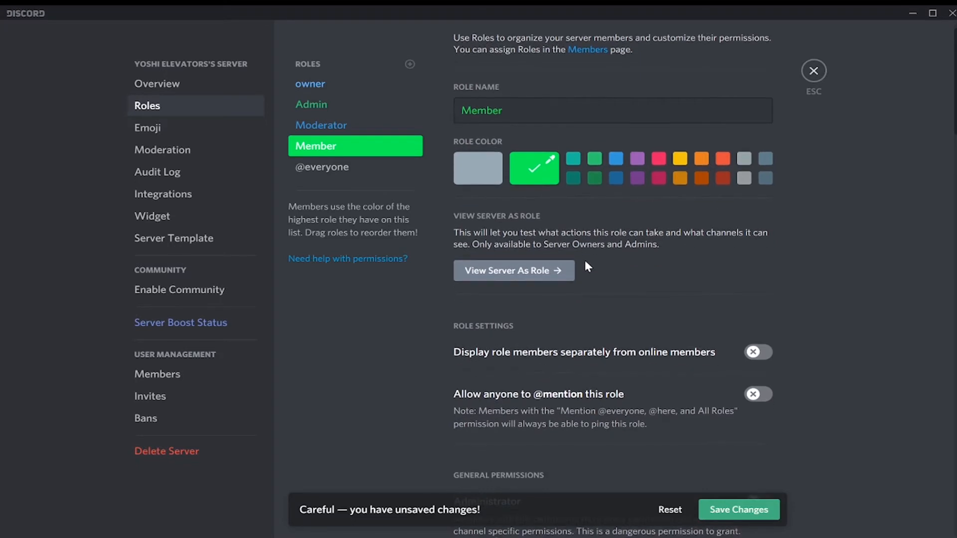
scroll(627, 225, "down", 3)
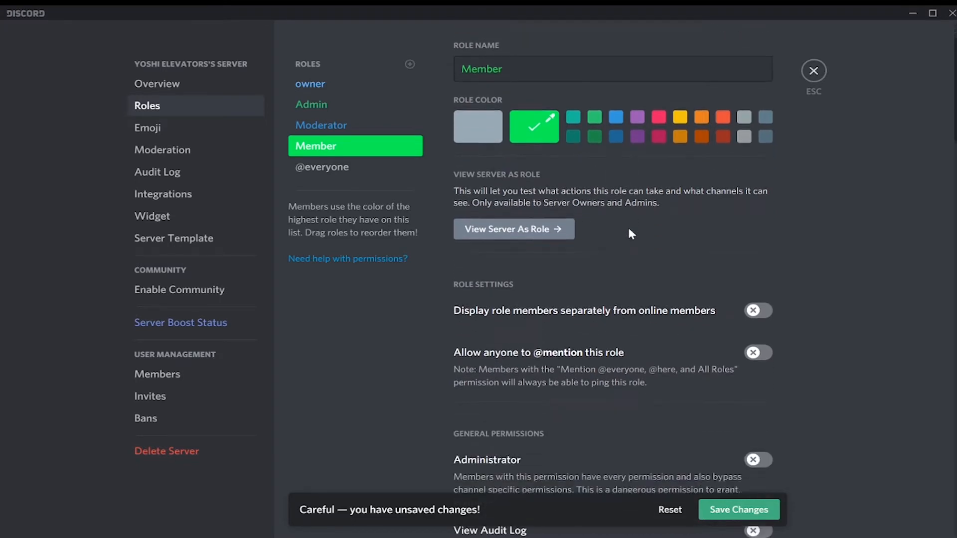
left_click(755, 285)
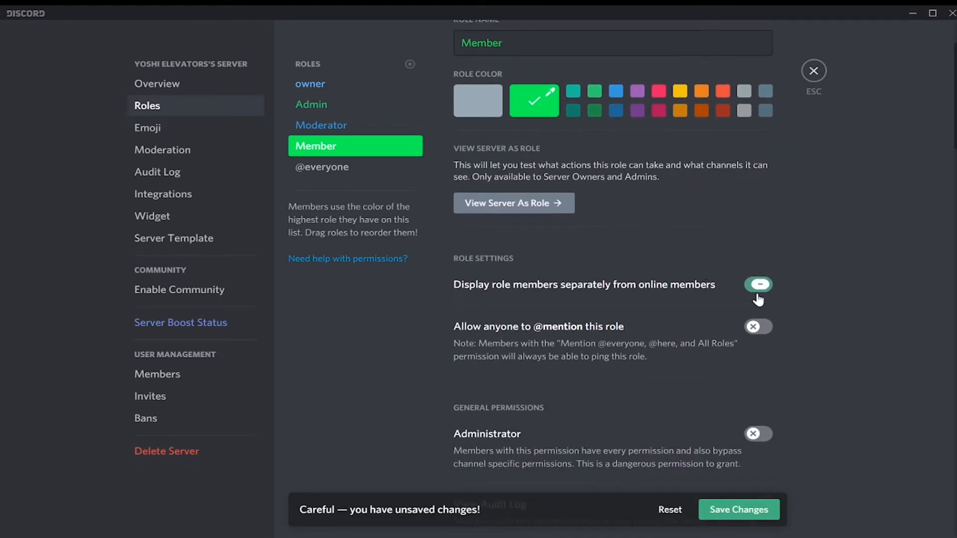
left_click(754, 328)
Remove the Create Invite and Change Nickname permissions from the Member role
scroll(829, 312, "down", 12)
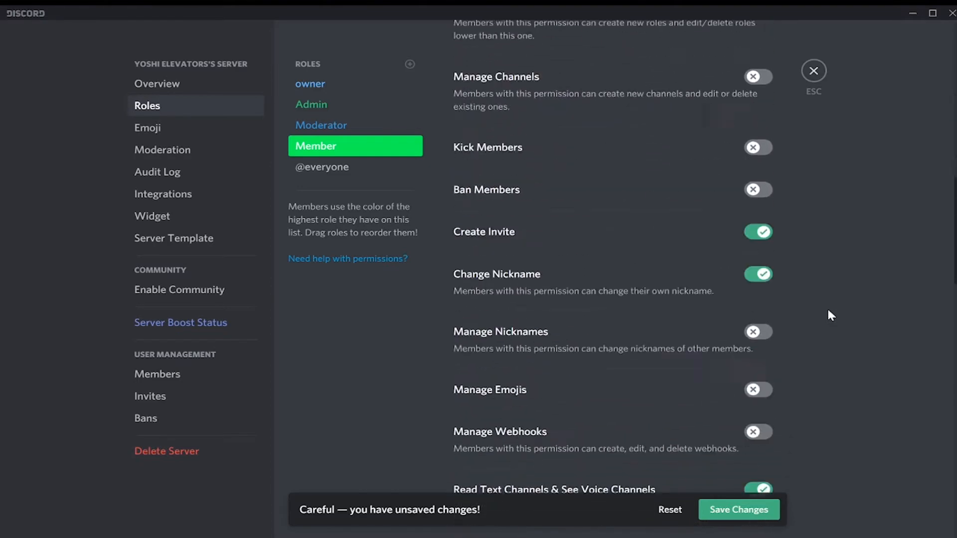
scroll(828, 310, "down", 4)
scroll(828, 310, "up", 4)
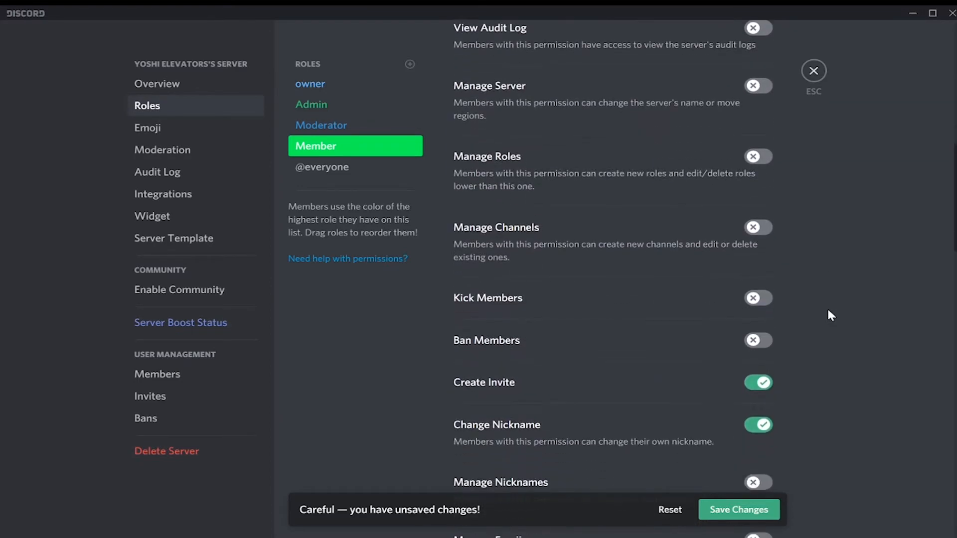
scroll(831, 315, "up", 1)
scroll(831, 315, "down", 2)
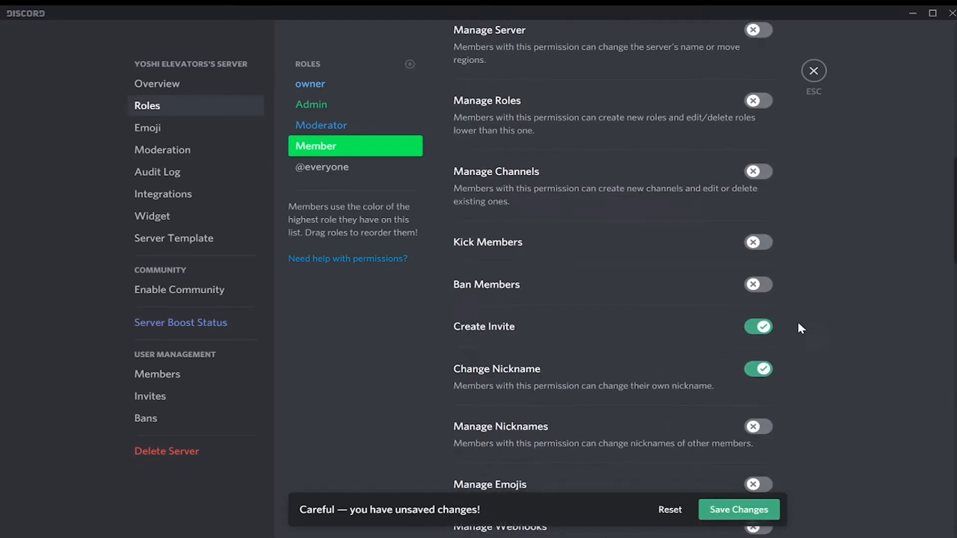
left_click(758, 327)
left_click(757, 369)
Grant the Member role the Send TTS Messages permission and check its remaining text and voice permissions
scroll(862, 294, "down", 4)
scroll(864, 298, "down", 1)
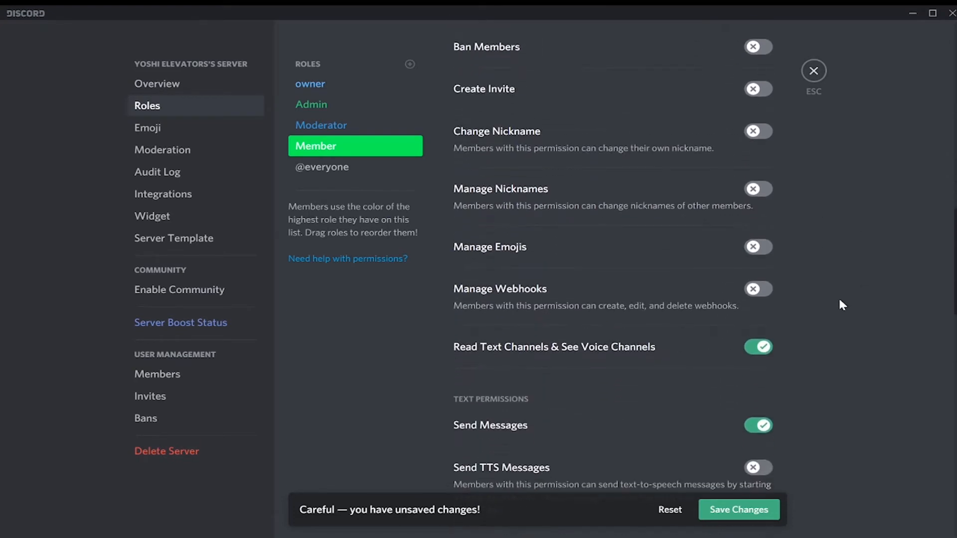
scroll(842, 330, "down", 2)
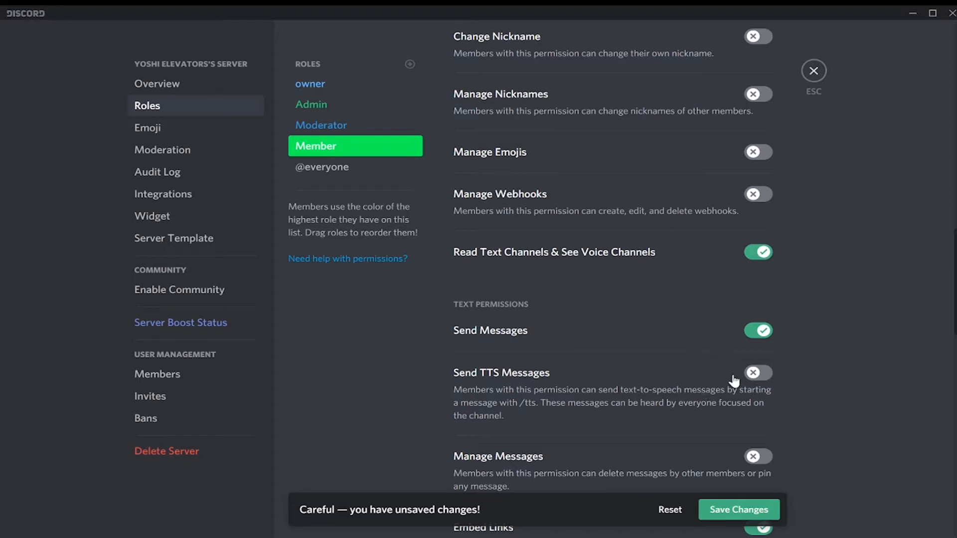
left_click(755, 374)
scroll(831, 381, "down", 4)
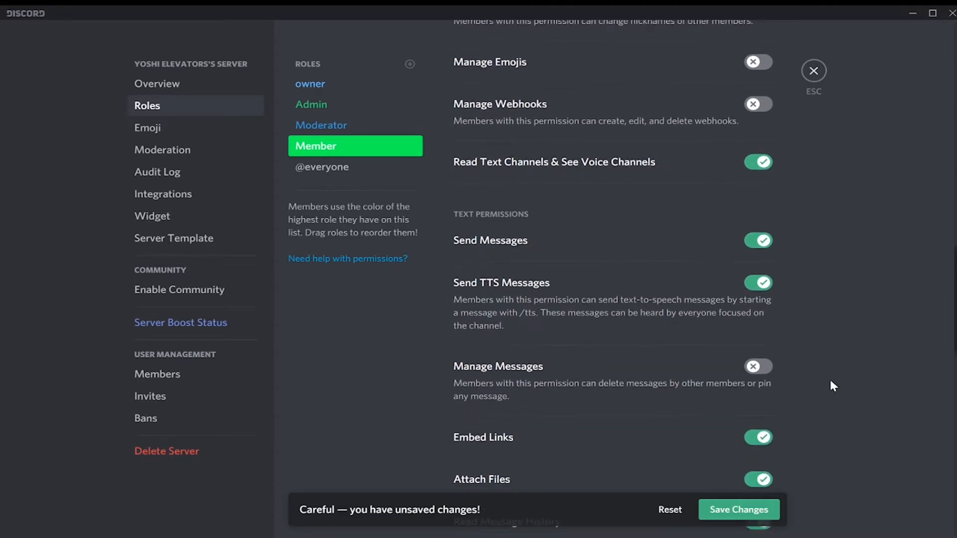
scroll(831, 383, "down", 6)
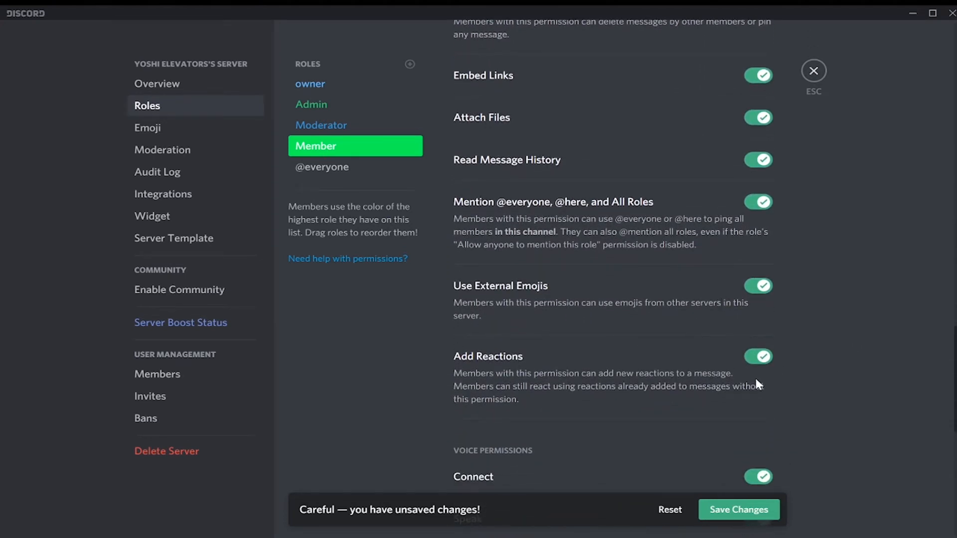
scroll(880, 198, "down", 5)
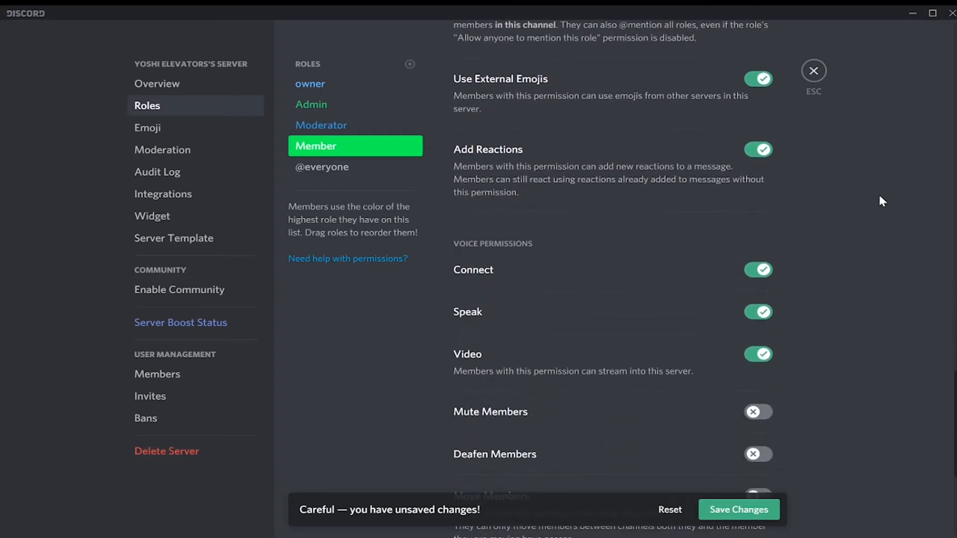
Check the Member role's remaining voice and text permissions and save the role's changes
scroll(880, 197, "down", 3)
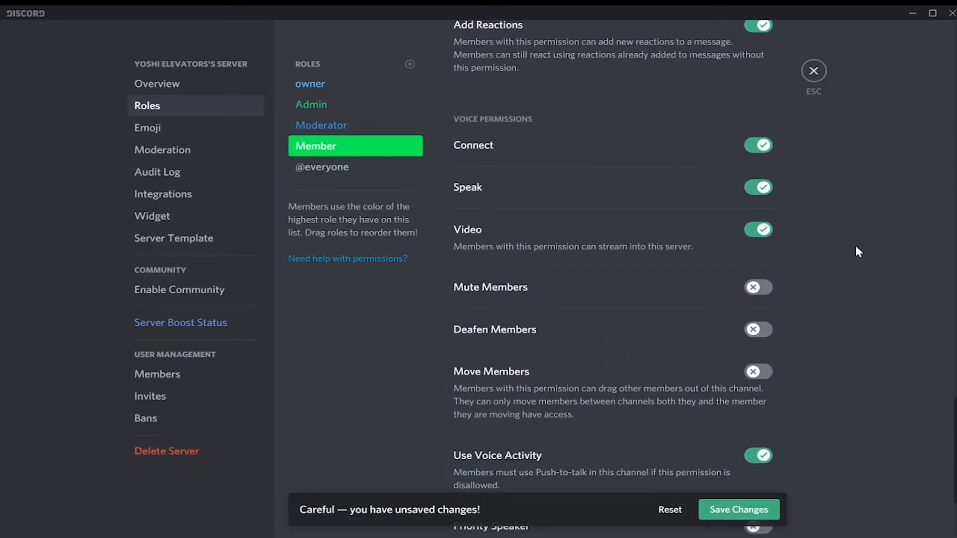
scroll(856, 247, "down", 2)
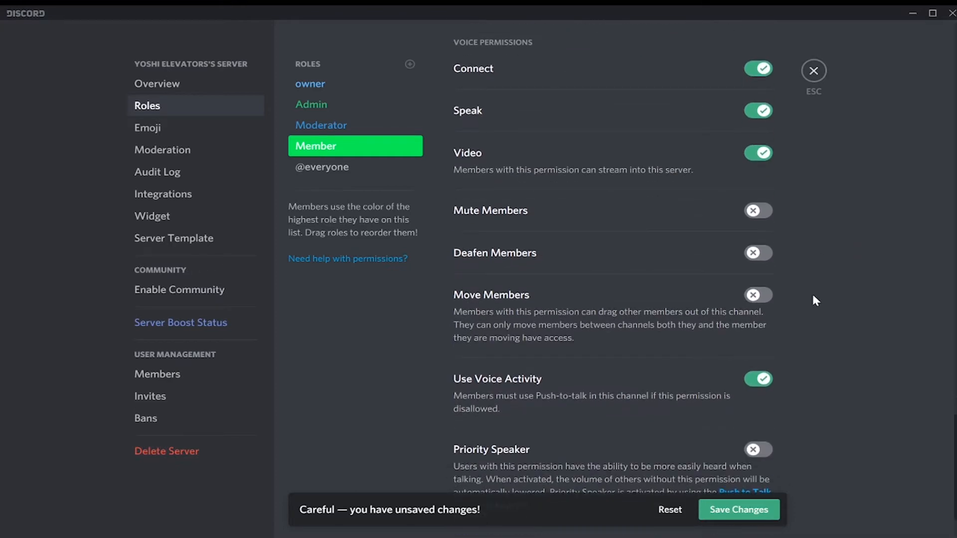
scroll(813, 317, "down", 1)
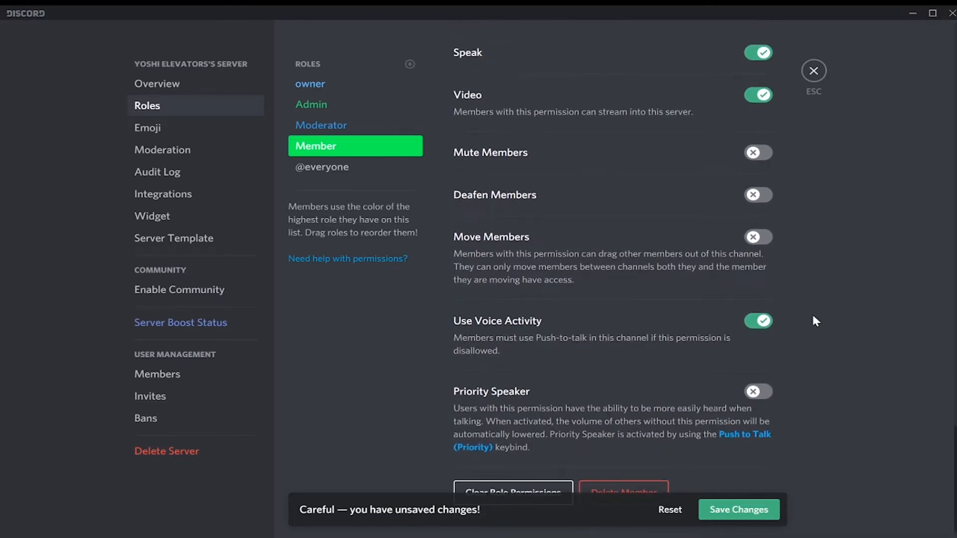
scroll(813, 317, "up", 7)
scroll(813, 316, "up", 10)
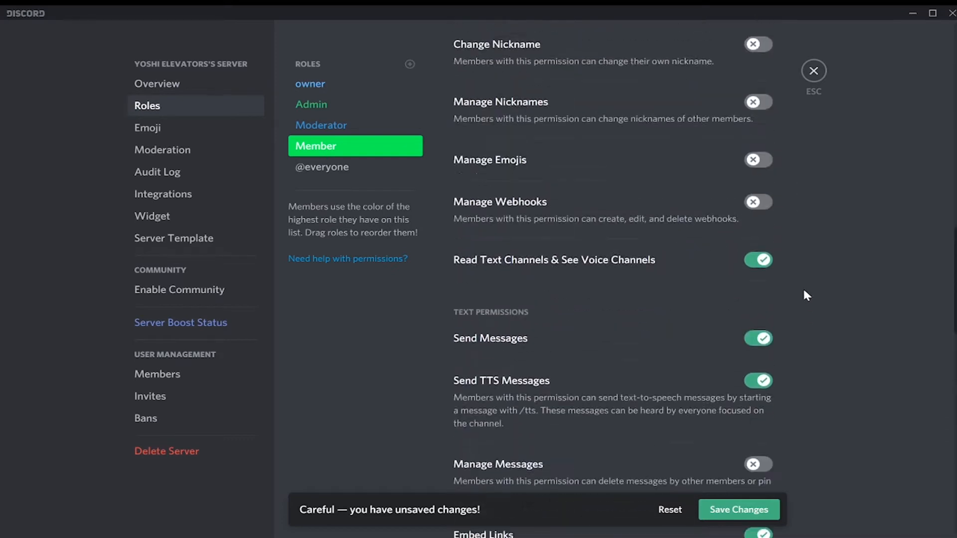
scroll(804, 291, "down", 2)
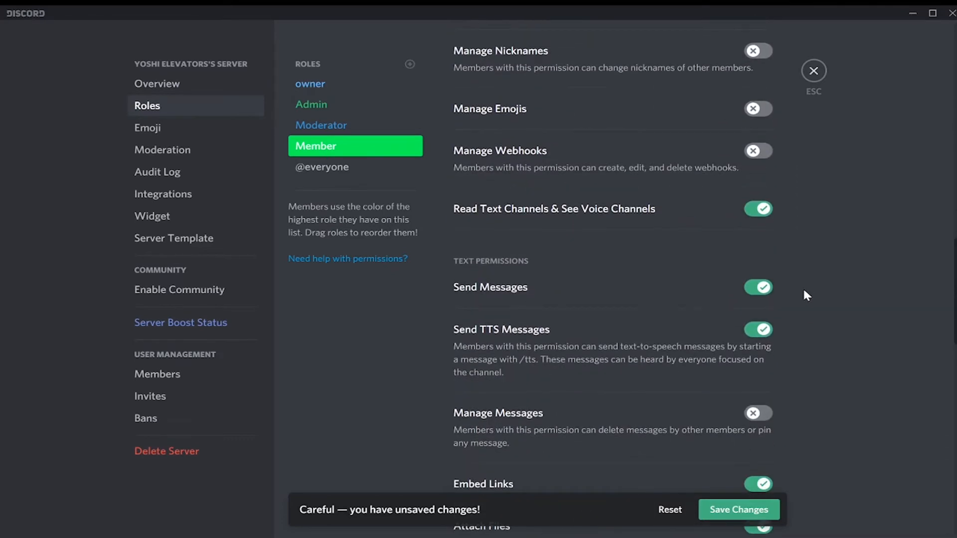
scroll(803, 290, "up", 7)
scroll(806, 295, "up", 12)
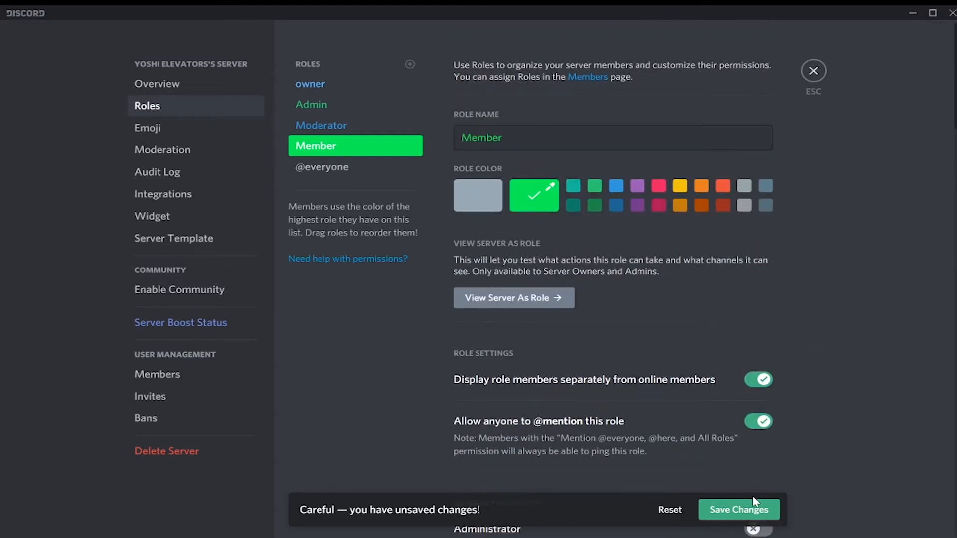
left_click(745, 511)
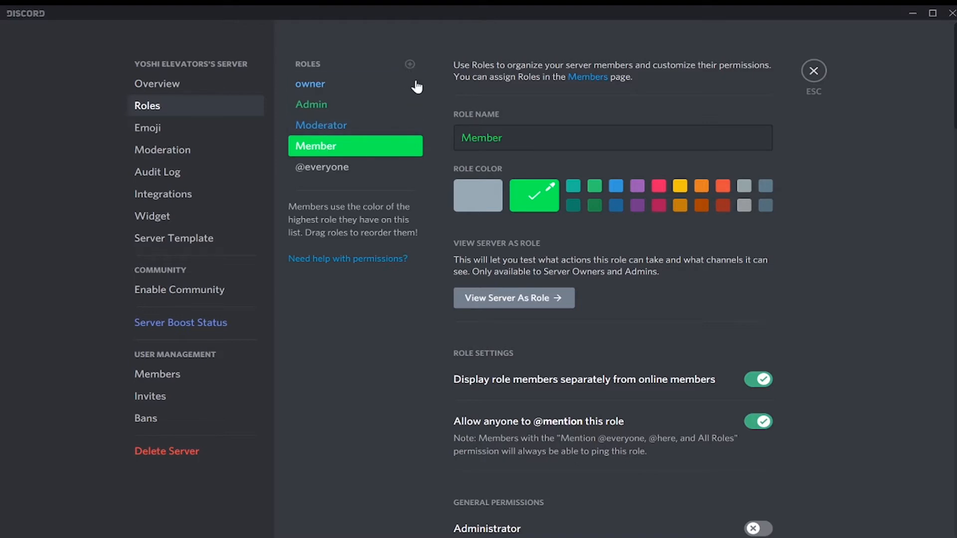
Create a new role named Co Owner and give it the preset light red color
left_click(410, 64)
left_click(483, 140)
triple_click(483, 141)
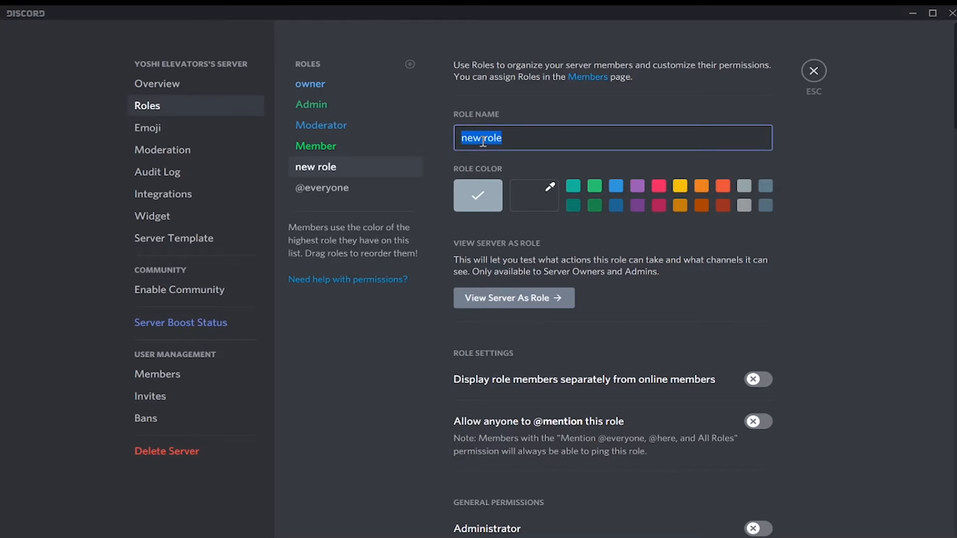
type("Co Owner")
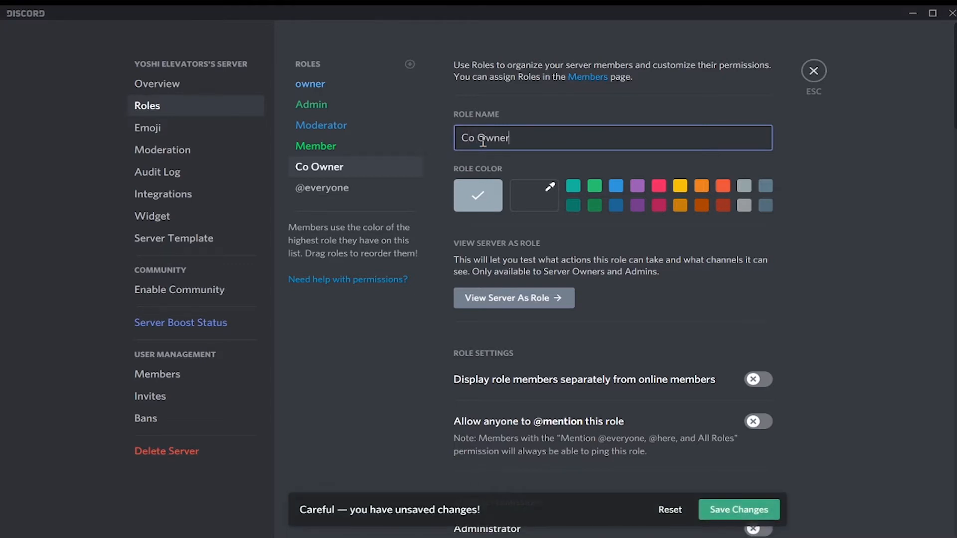
left_click(723, 186)
Clear all default permissions of the Co Owner role and grant it only the Administrator permission
scroll(753, 351, "down", 15)
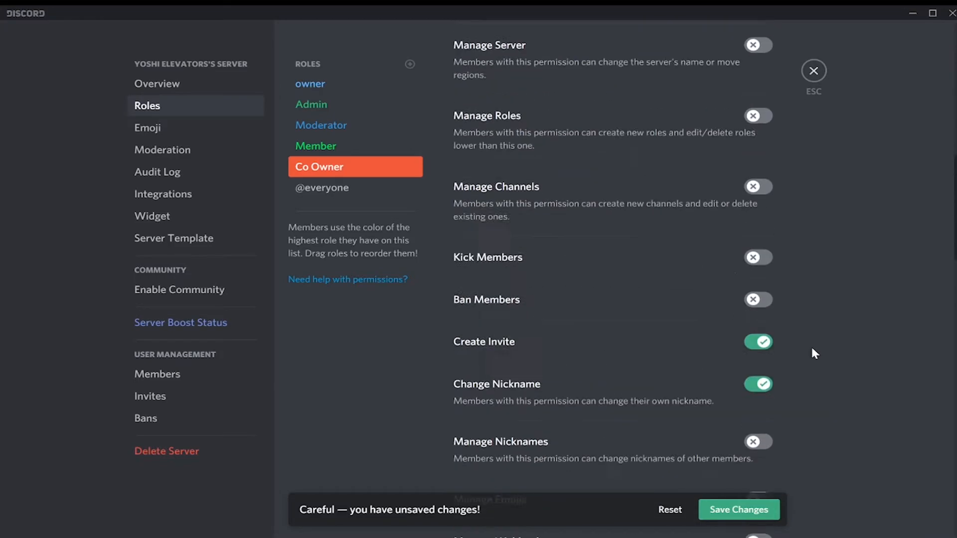
left_click(462, 474)
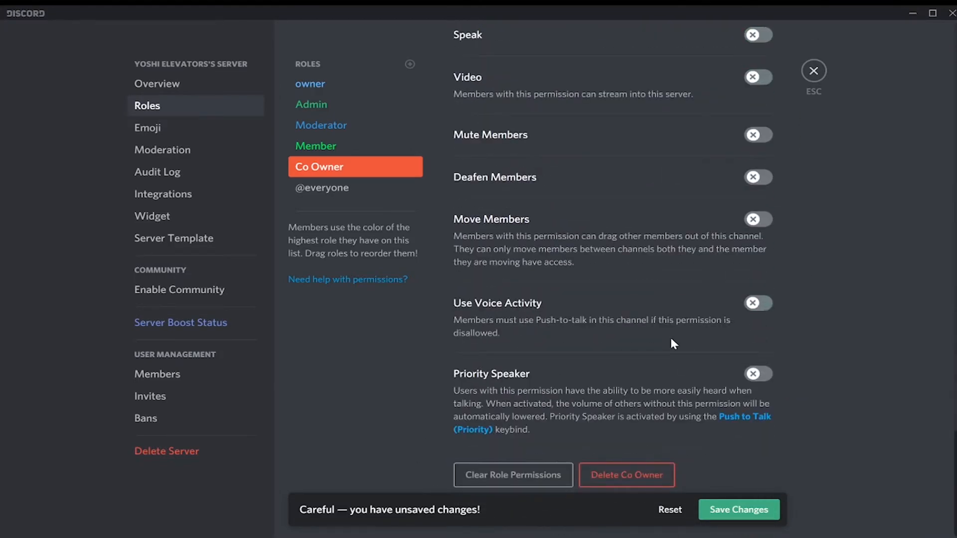
scroll(670, 338, "up", 12)
scroll(671, 344, "up", 5)
scroll(670, 336, "down", 3)
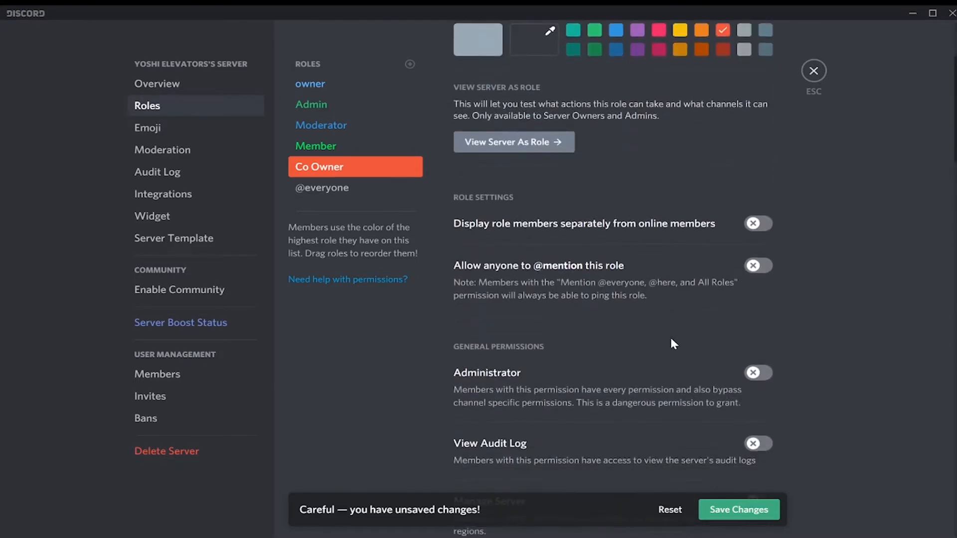
left_click(759, 372)
left_click(756, 223)
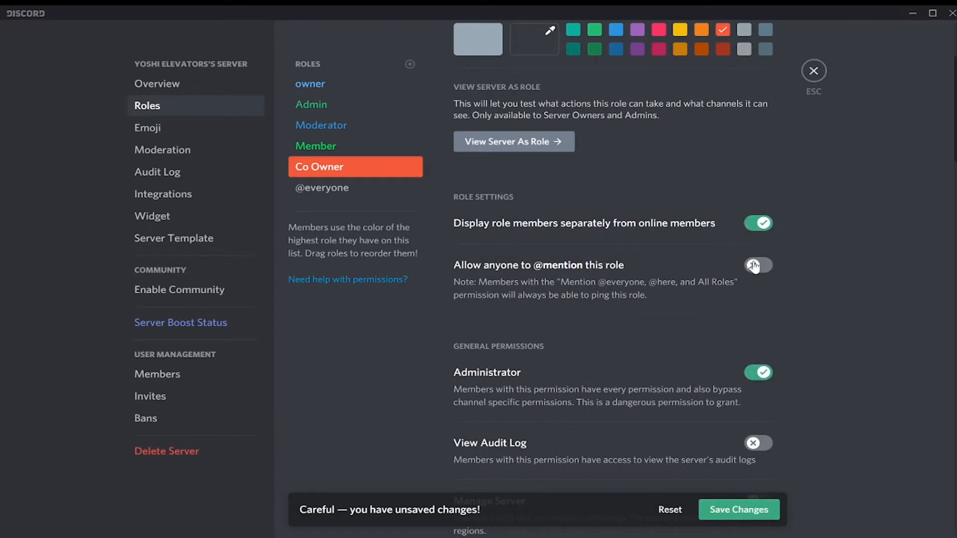
left_click(756, 265)
scroll(751, 202, "up", 3)
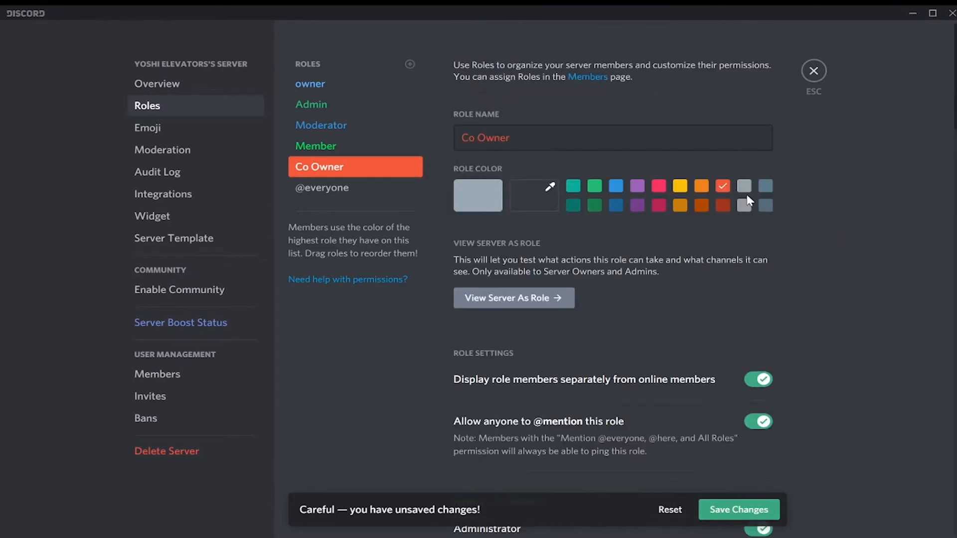
left_click(743, 509)
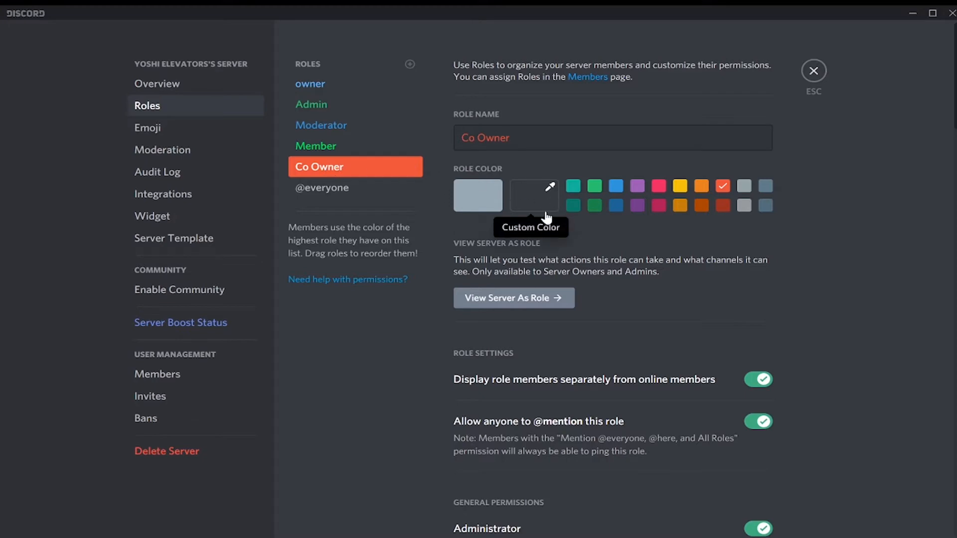
View the server as the Co Owner role and examine which roles are locked in the server's role settings
left_click(508, 298)
left_click(139, 63)
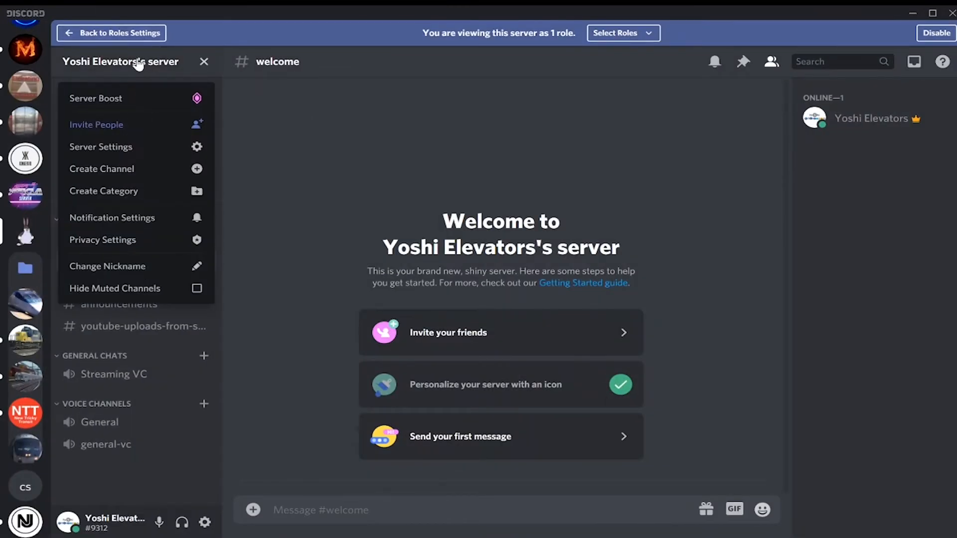
left_click(125, 145)
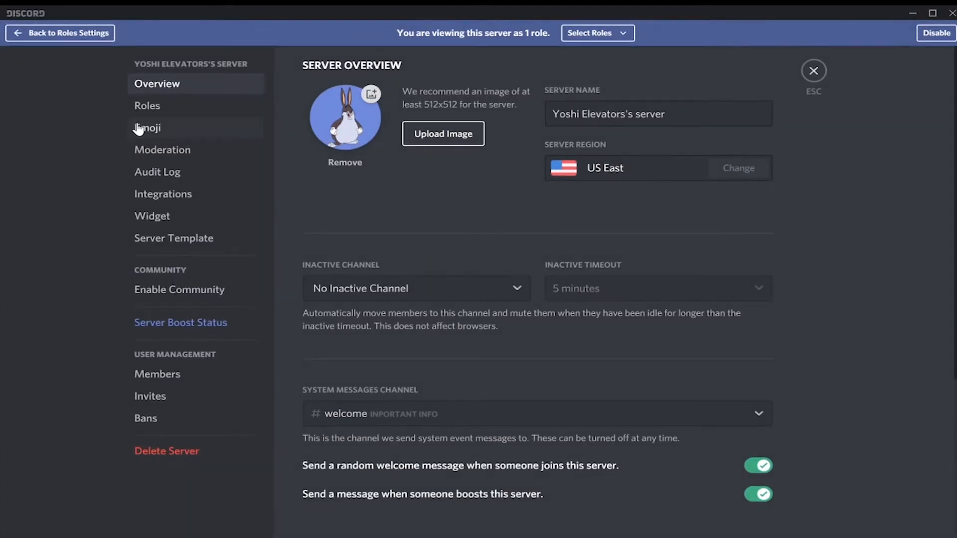
left_click(146, 105)
mouse_move(309, 169)
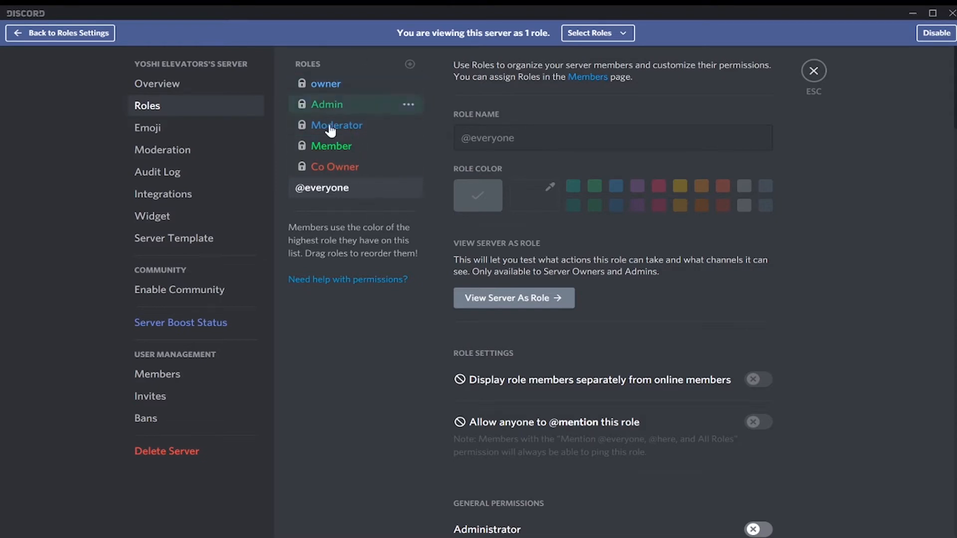
mouse_move(303, 146)
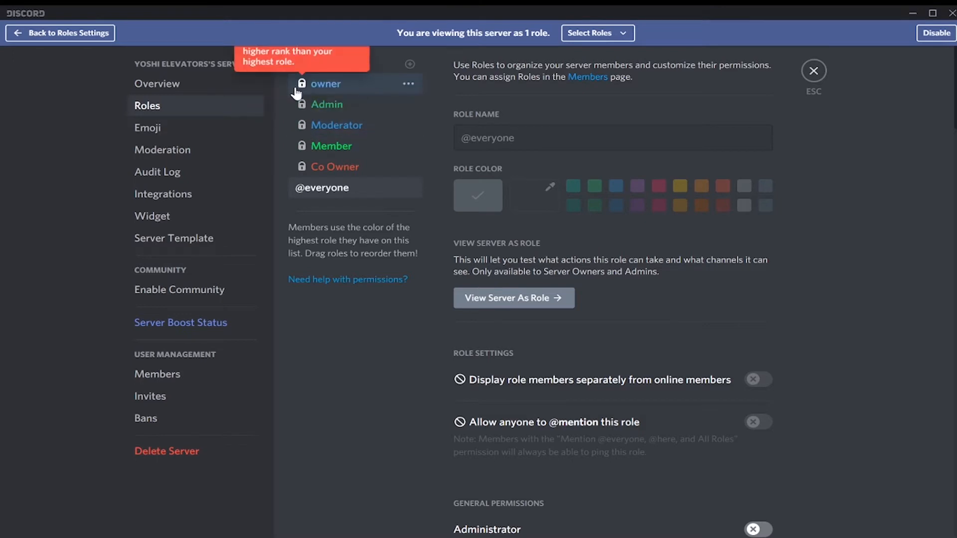
left_click(52, 33)
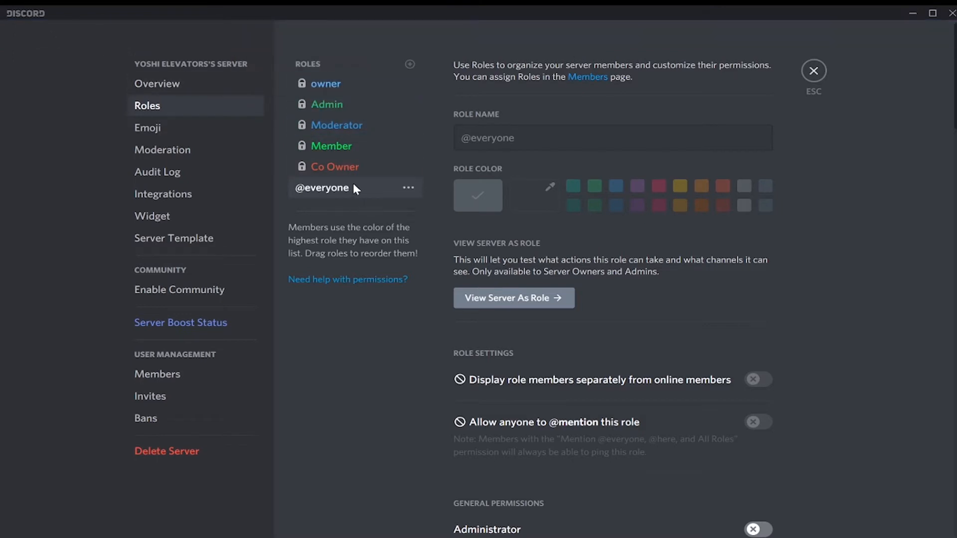
Move the Co Owner role between owner and Admin in the server's role list and save the new order
left_click(808, 75)
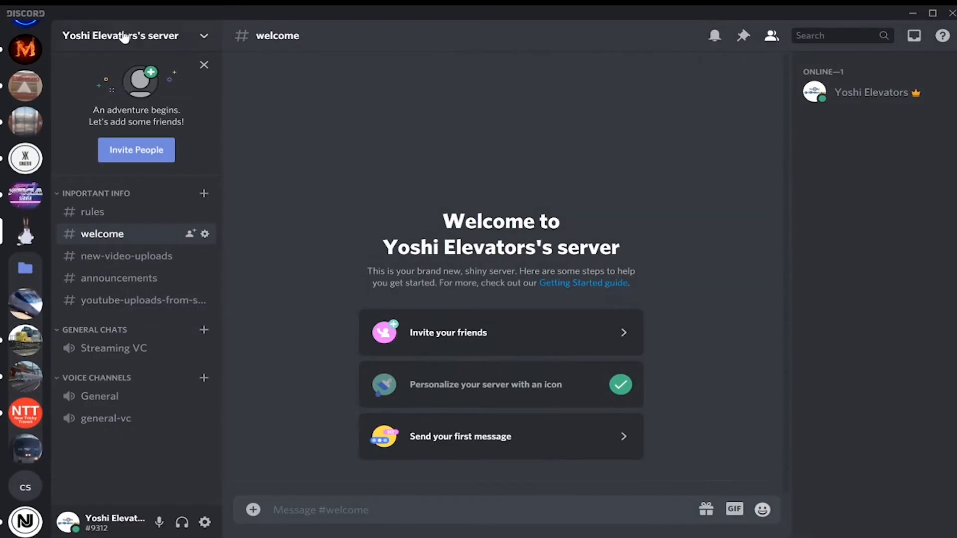
left_click(124, 39)
left_click(149, 122)
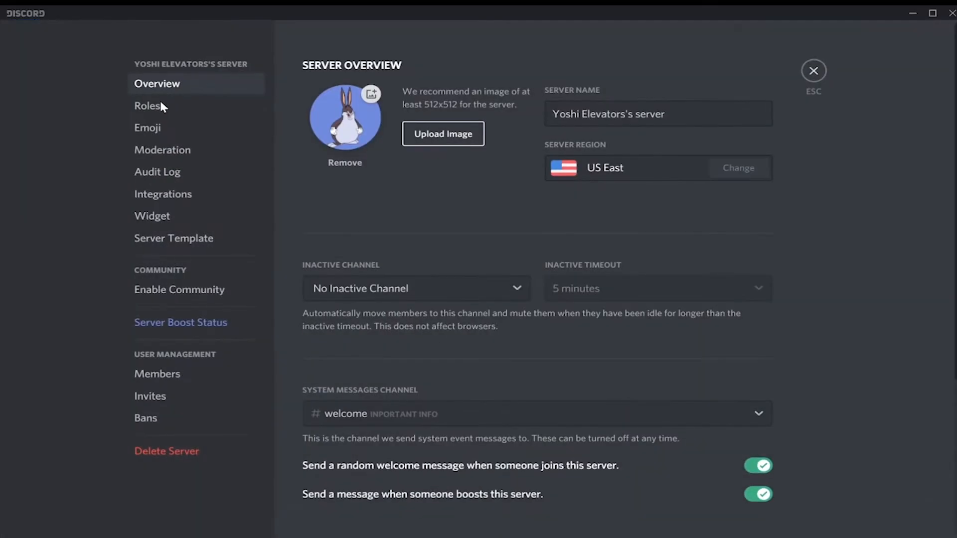
left_click(161, 106)
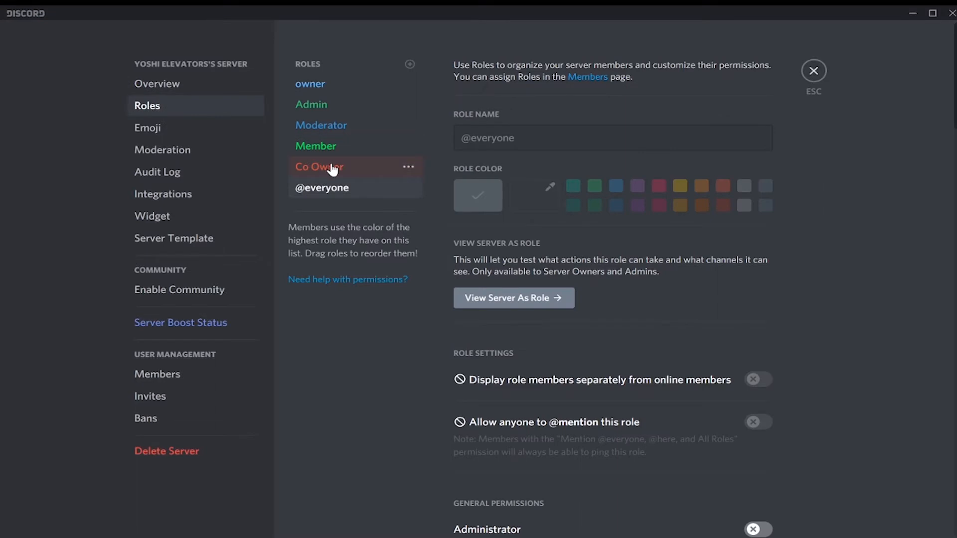
left_click_drag(333, 170, 312, 100)
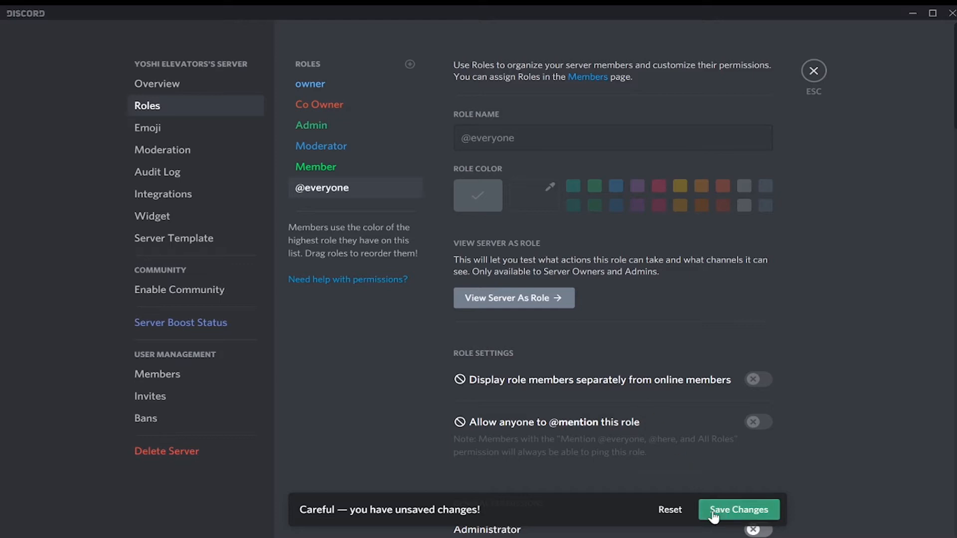
left_click(718, 513)
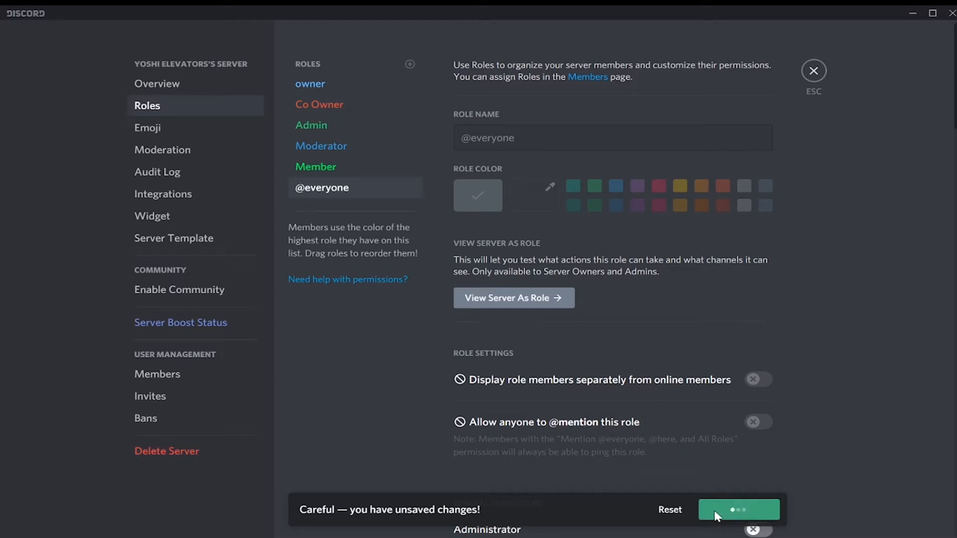
View the server as the reordered Co Owner role and check the locks in the server's role list
left_click(408, 106)
left_click(447, 124)
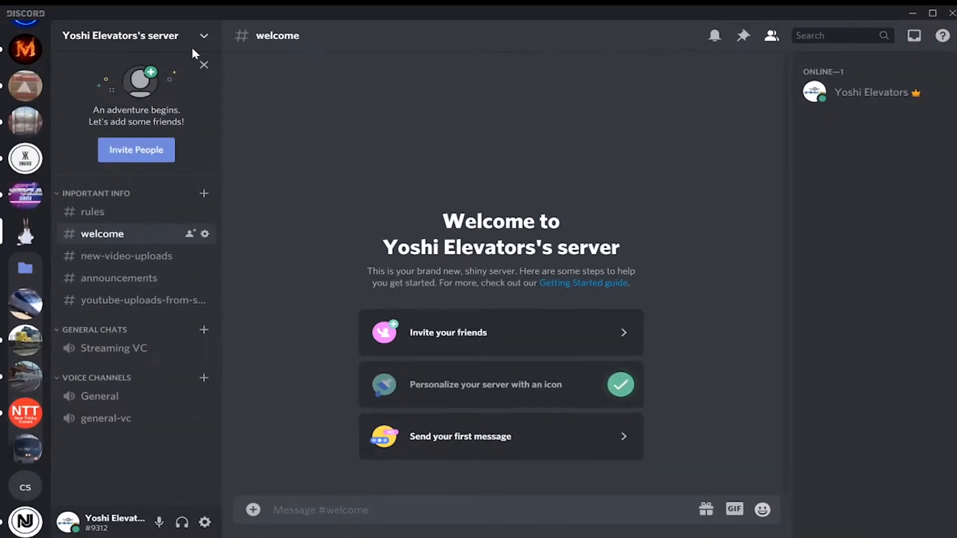
left_click(169, 62)
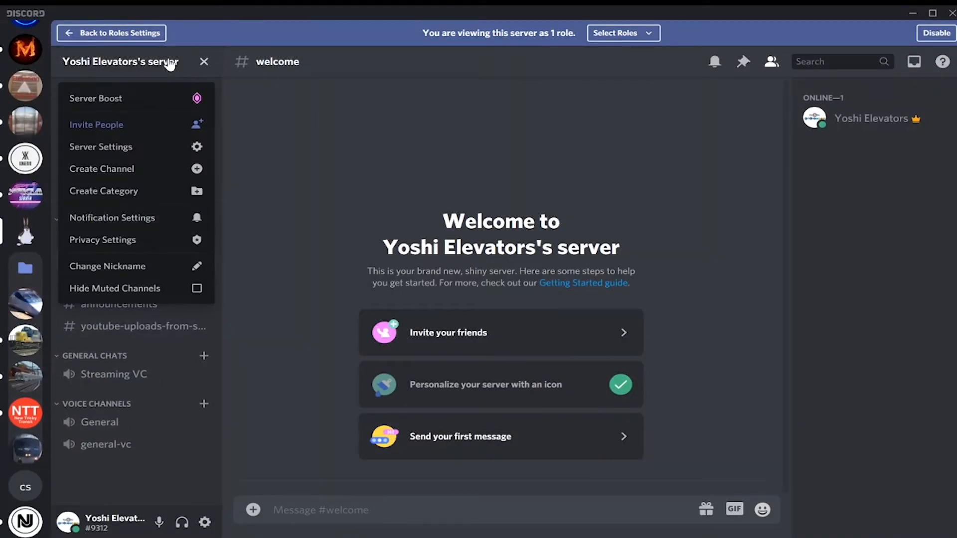
left_click(163, 146)
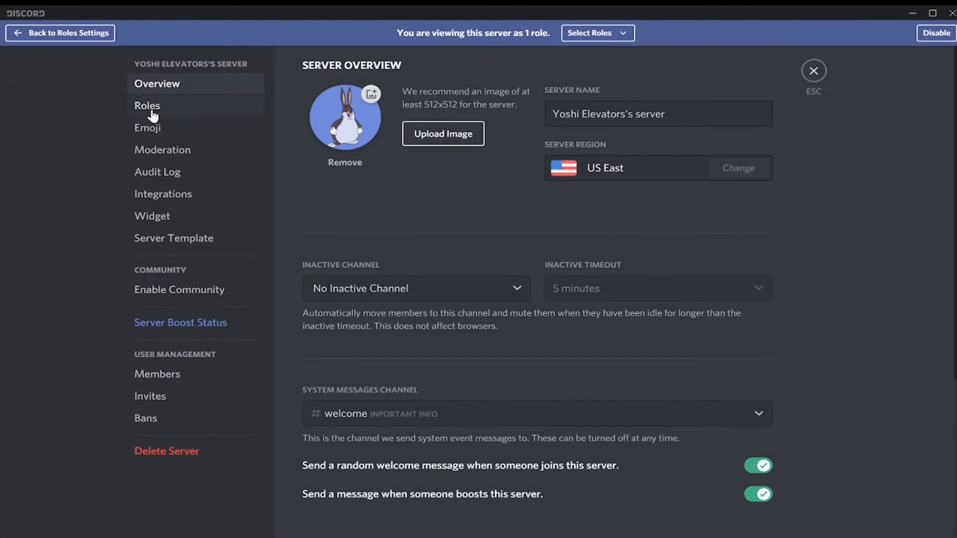
left_click(150, 106)
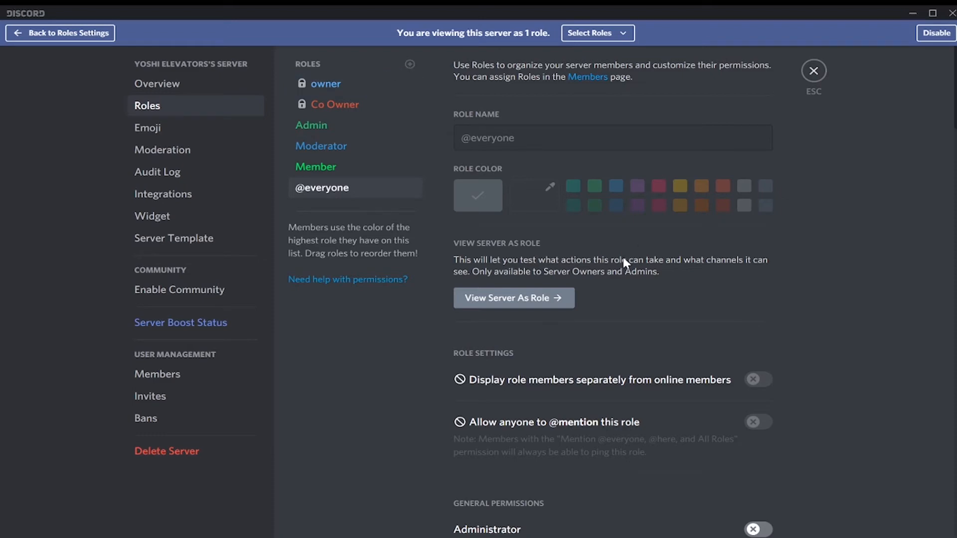
scroll(626, 263, "down", 15)
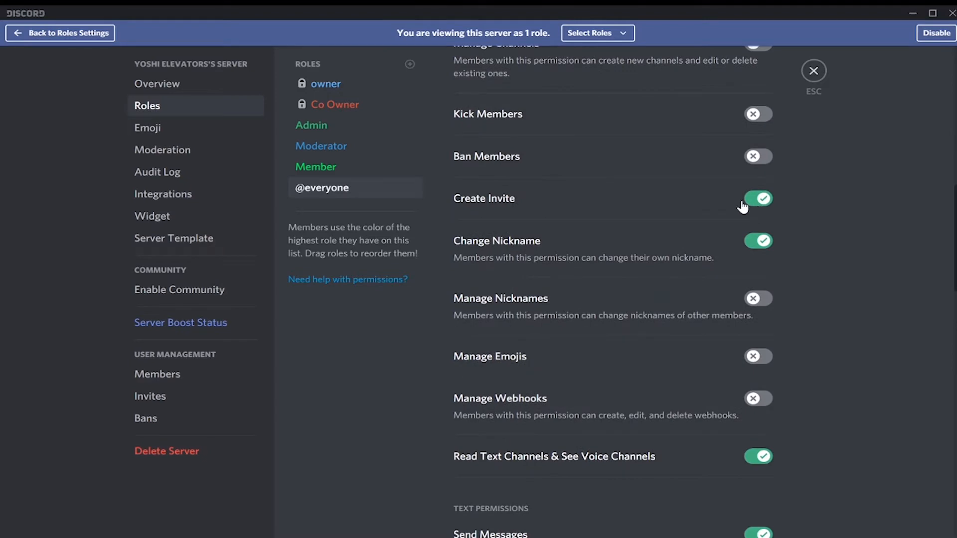
left_click(729, 218)
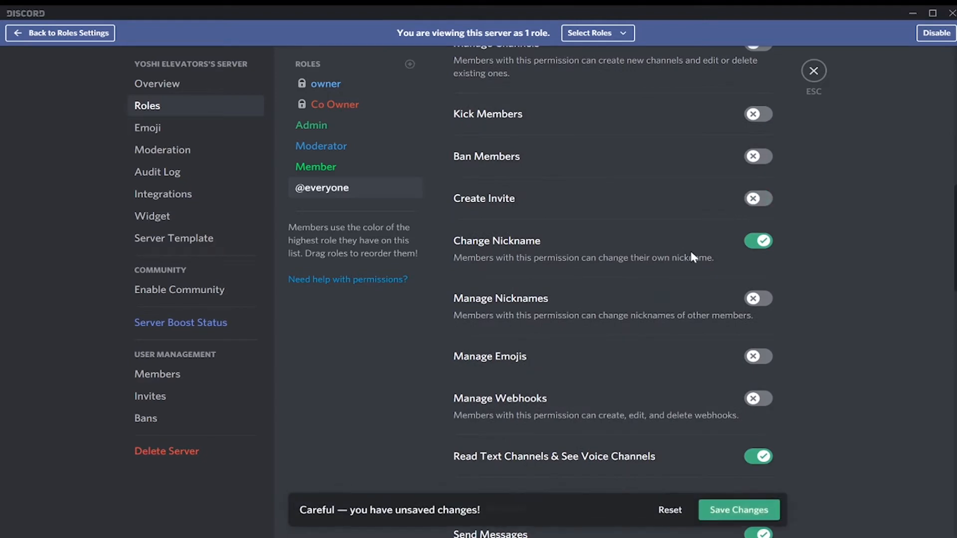
left_click(729, 248)
scroll(728, 250, "down", 2)
scroll(729, 249, "down", 4)
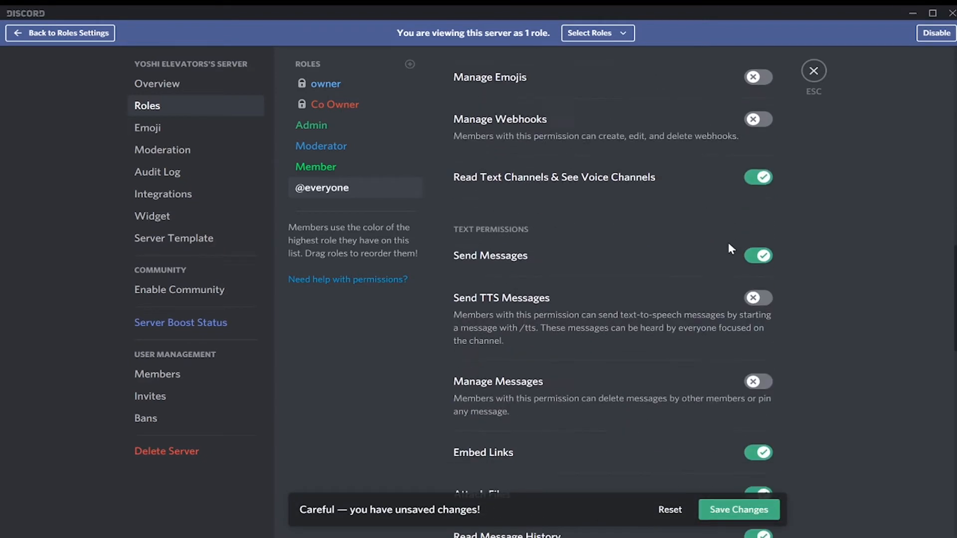
left_click(726, 274)
left_click(727, 274)
scroll(726, 275, "down", 2)
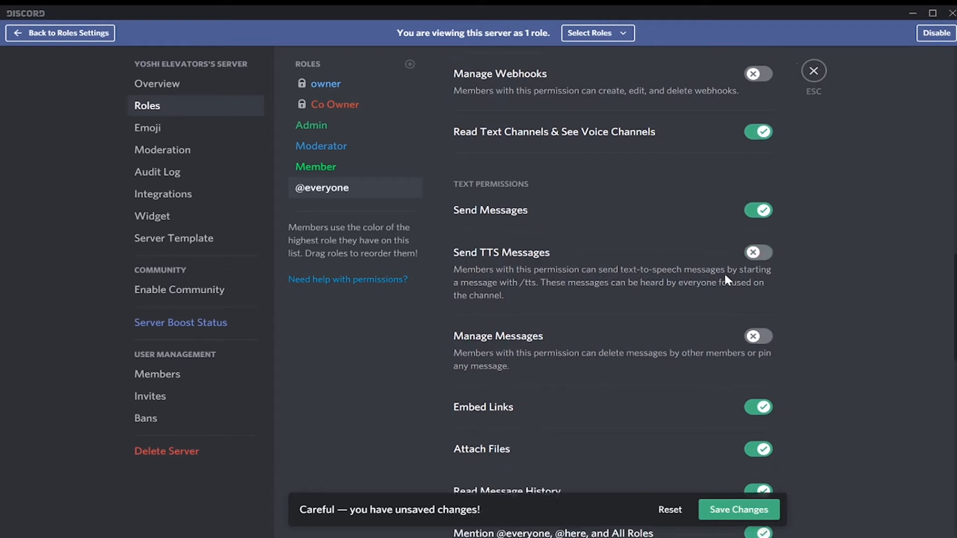
scroll(725, 280, "down", 3)
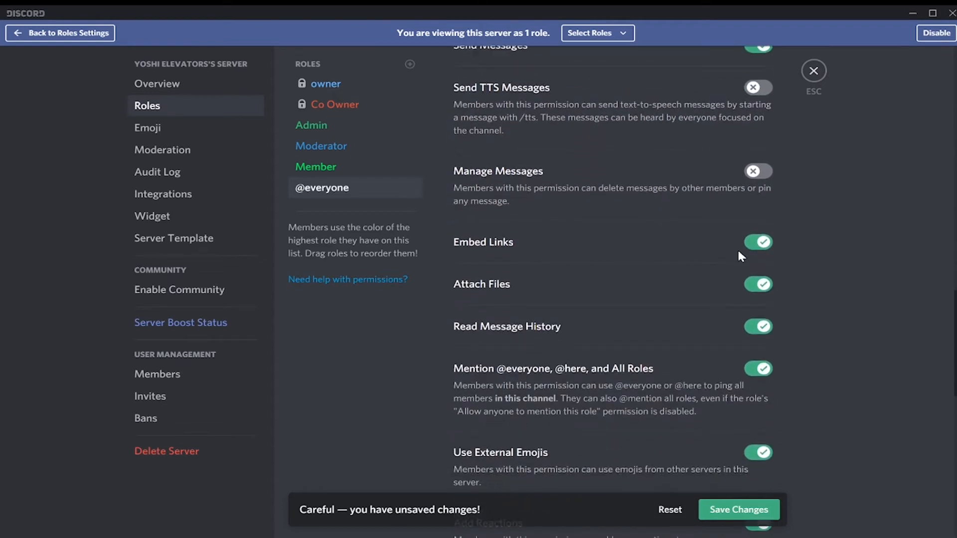
scroll(723, 323, "down", 6)
scroll(722, 344, "up", 7)
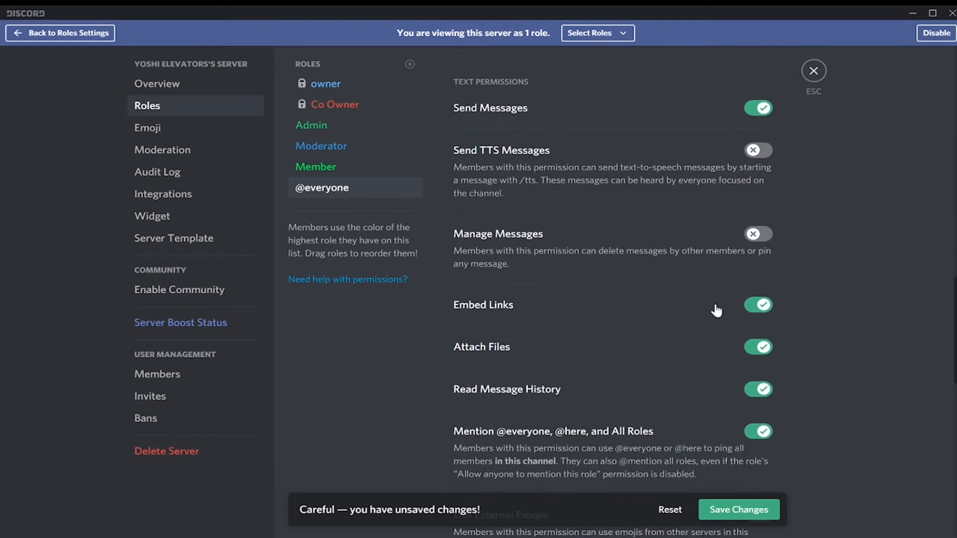
left_click(698, 312)
left_click(706, 355)
left_click(718, 435)
scroll(718, 434, "down", 5)
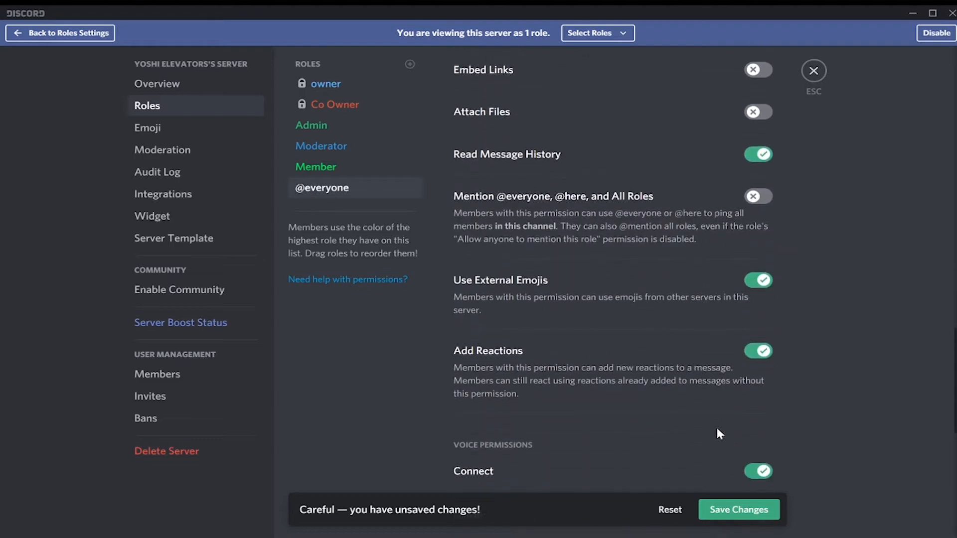
scroll(668, 393, "down", 8)
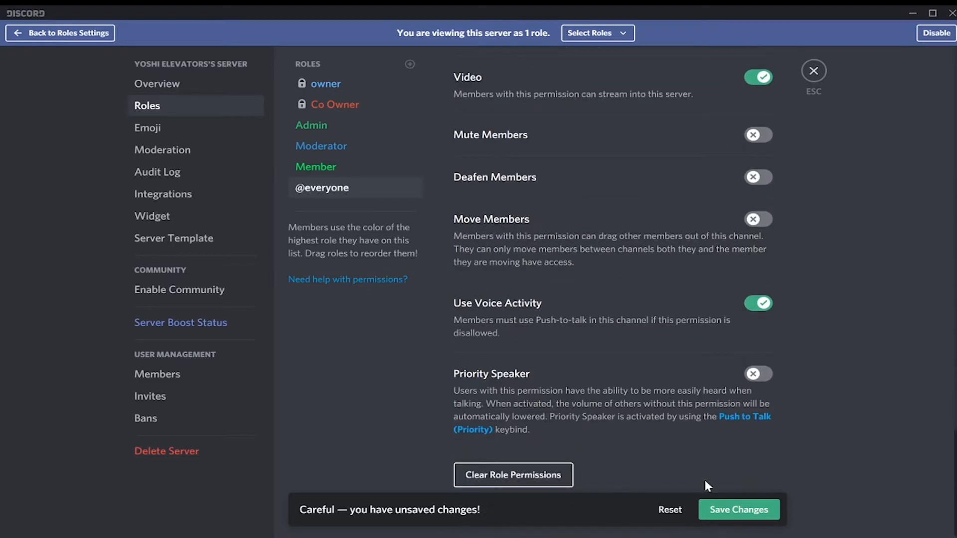
left_click(719, 509)
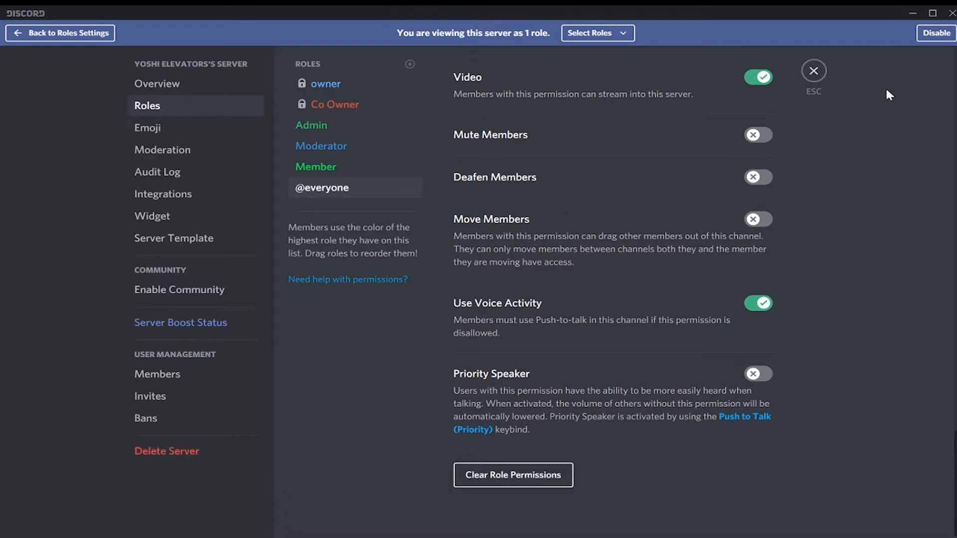
Stop viewing the server as a role, look over the Co Owner role's settings and close the server settings
left_click(929, 40)
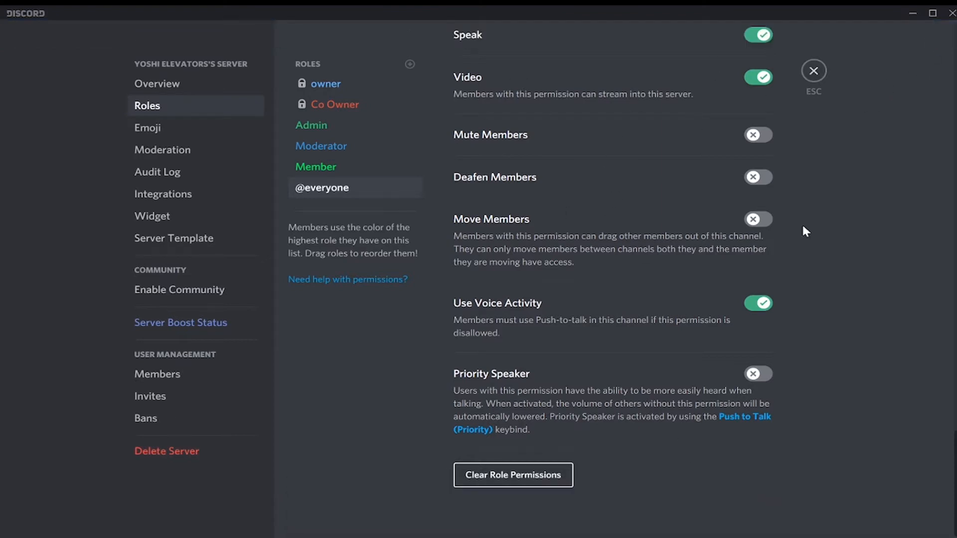
scroll(802, 226, "up", 10)
left_click(337, 111)
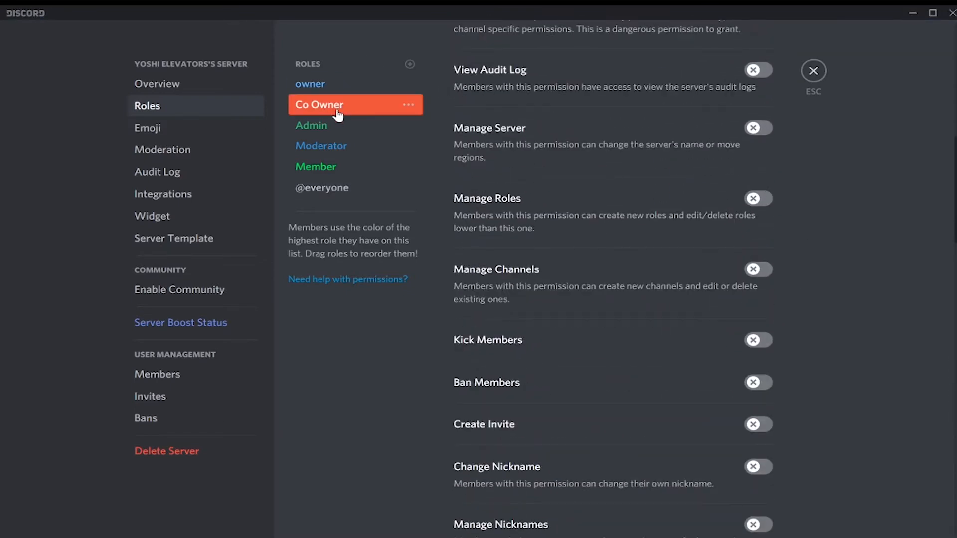
scroll(551, 176, "up", 10)
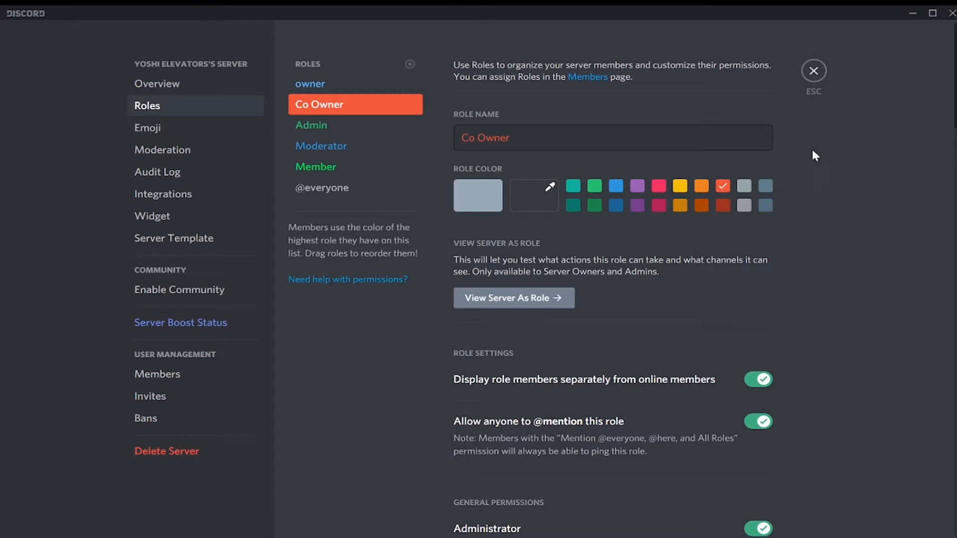
left_click(813, 73)
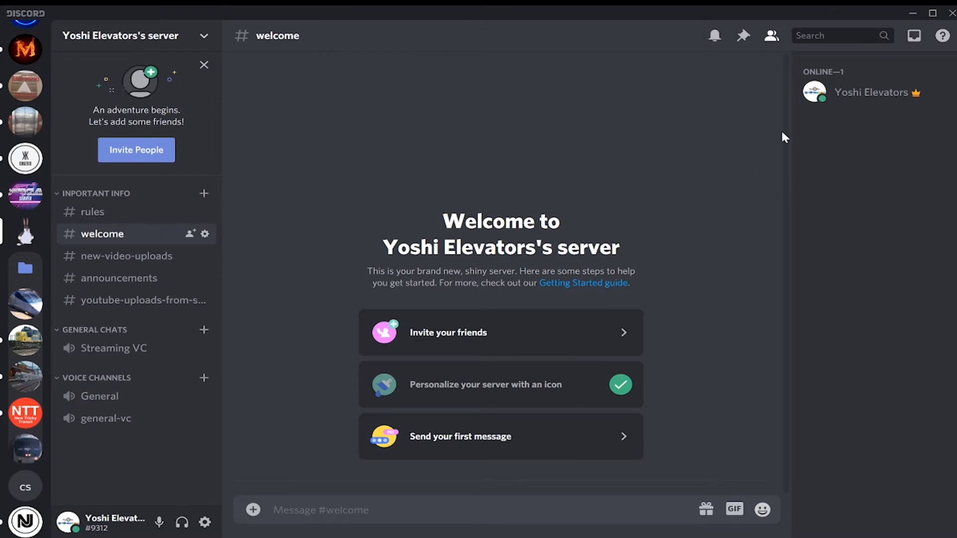
Assign the owner role to the server owner's account in the member list
left_click(831, 102)
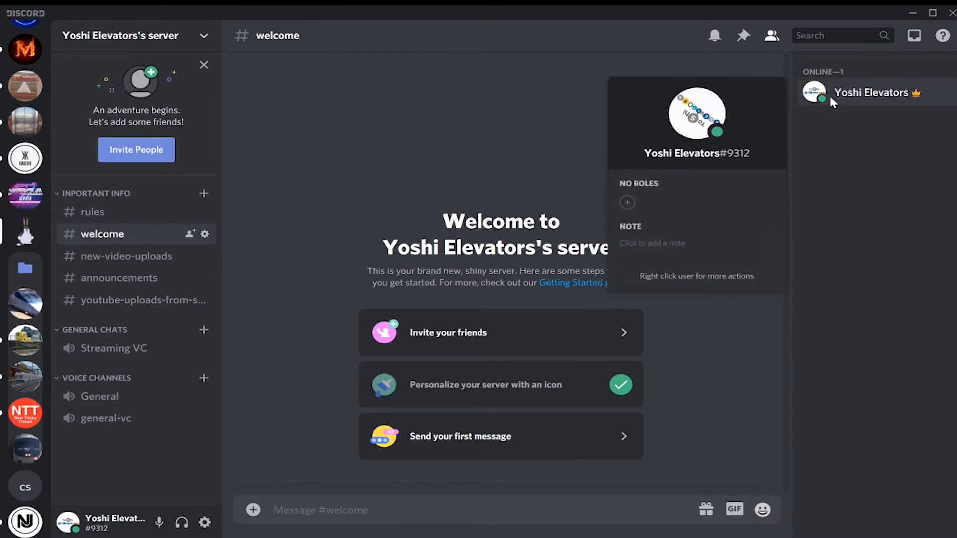
left_click(831, 103)
right_click(831, 103)
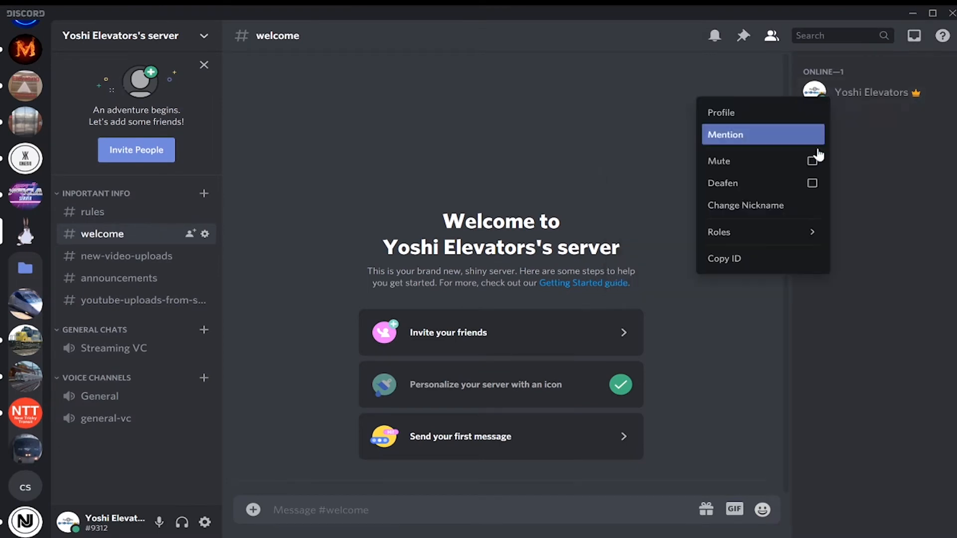
mouse_move(772, 235)
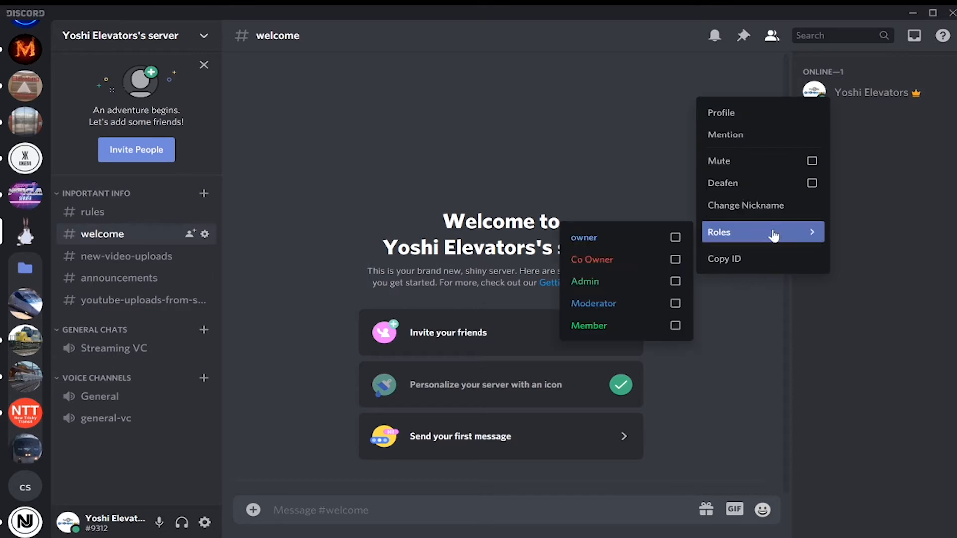
left_click(676, 238)
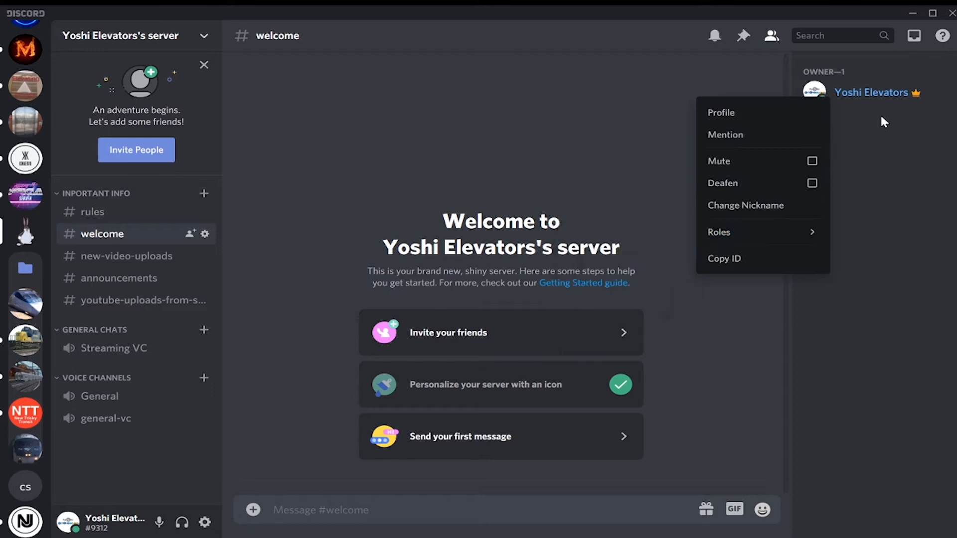
left_click(924, 125)
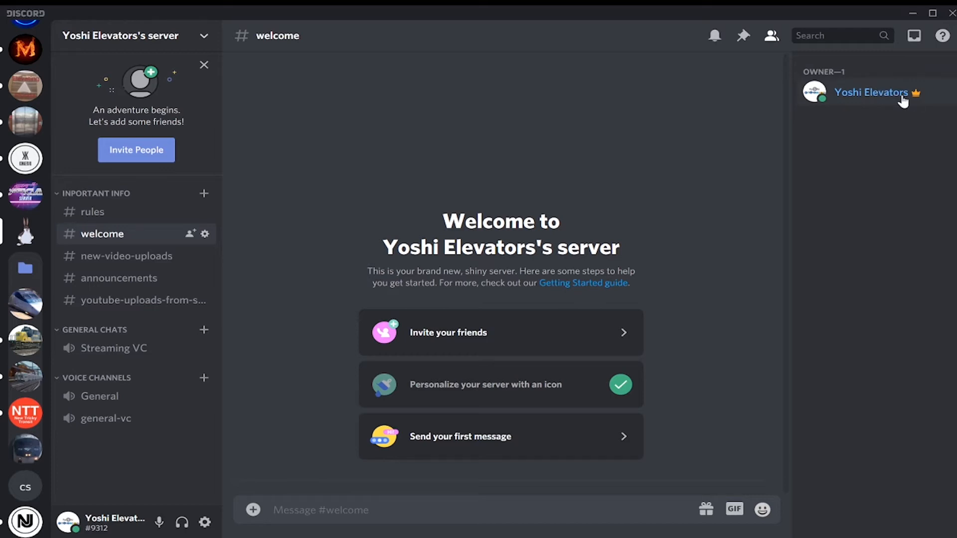
Reopen the role assignments of the server owner's account and toggle the owner role off and on again
mouse_move(916, 97)
left_click(888, 98)
left_click(888, 98)
right_click(888, 97)
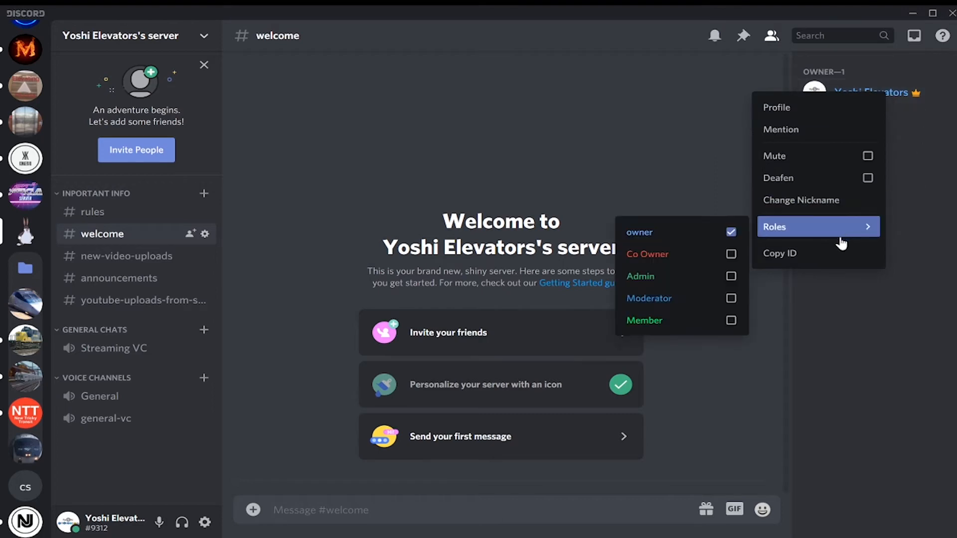
mouse_move(783, 233)
left_click(711, 237)
left_click(711, 238)
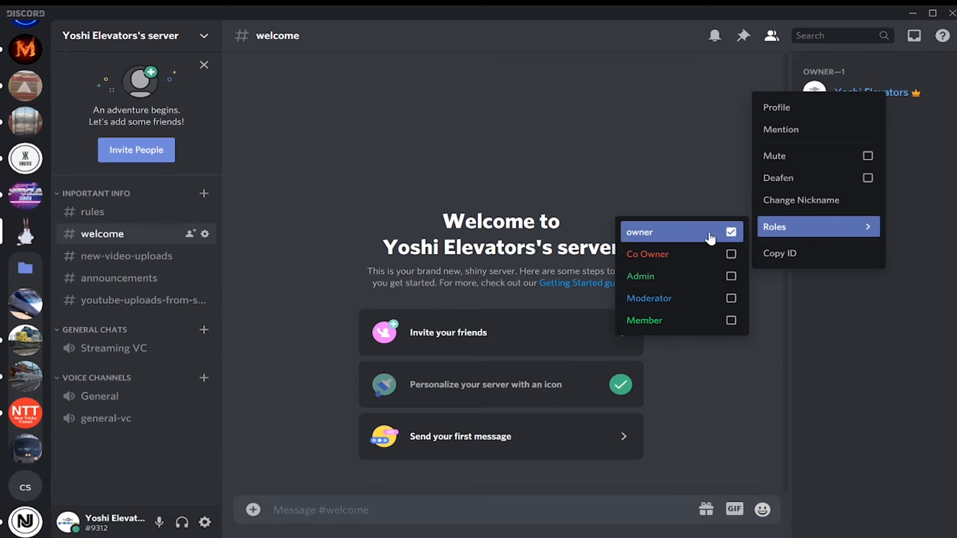
left_click(716, 176)
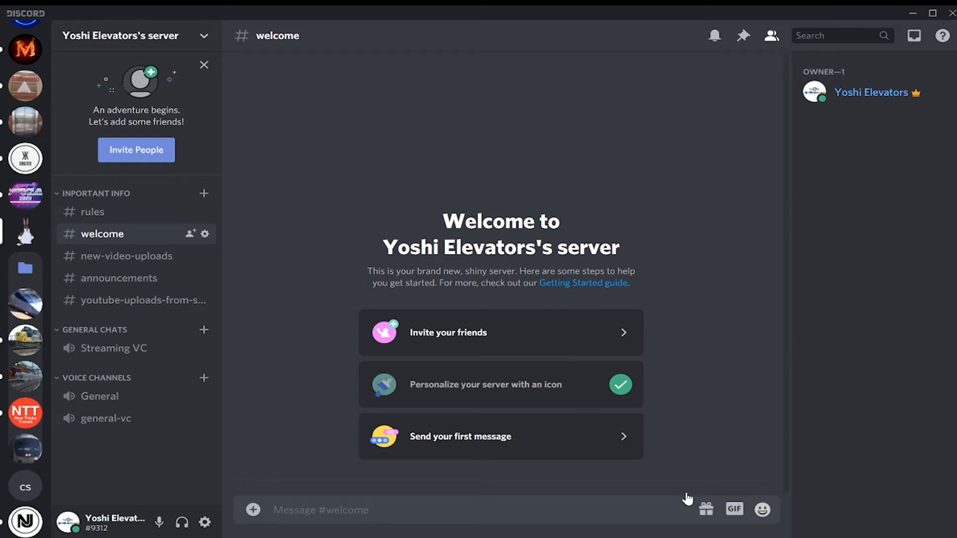
key("alt+Up")
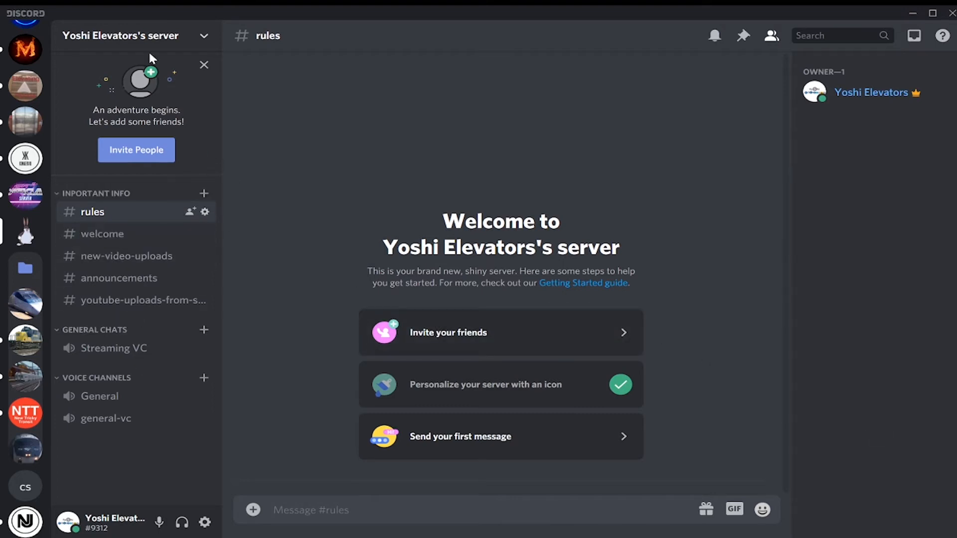
left_click(143, 36)
left_click(122, 123)
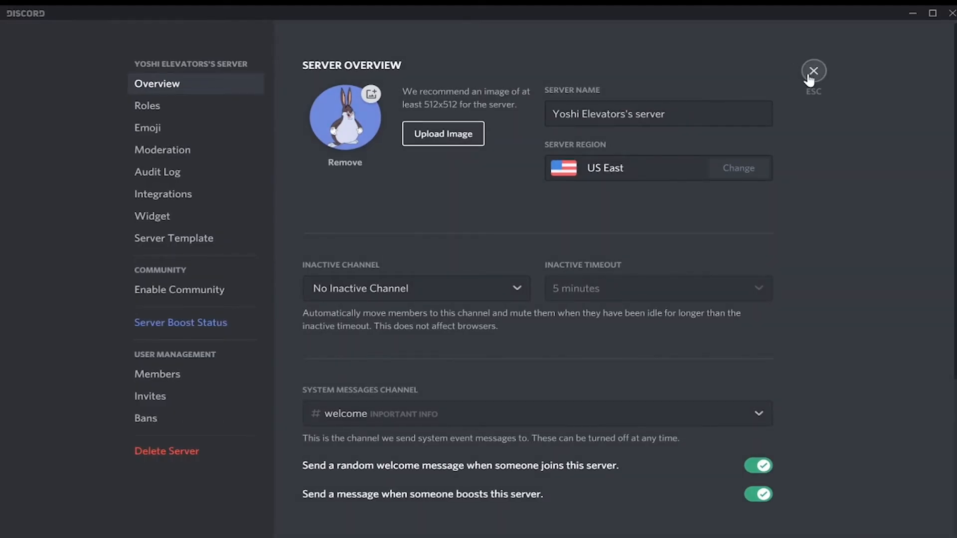
left_click(814, 72)
Create a new channel category named "Server Staff Only" on the server
left_click(174, 48)
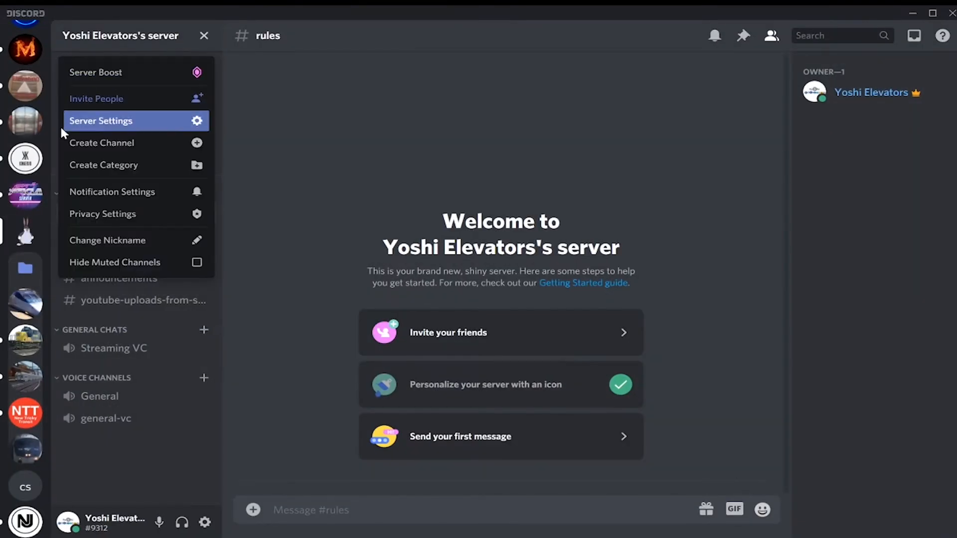
left_click(107, 164)
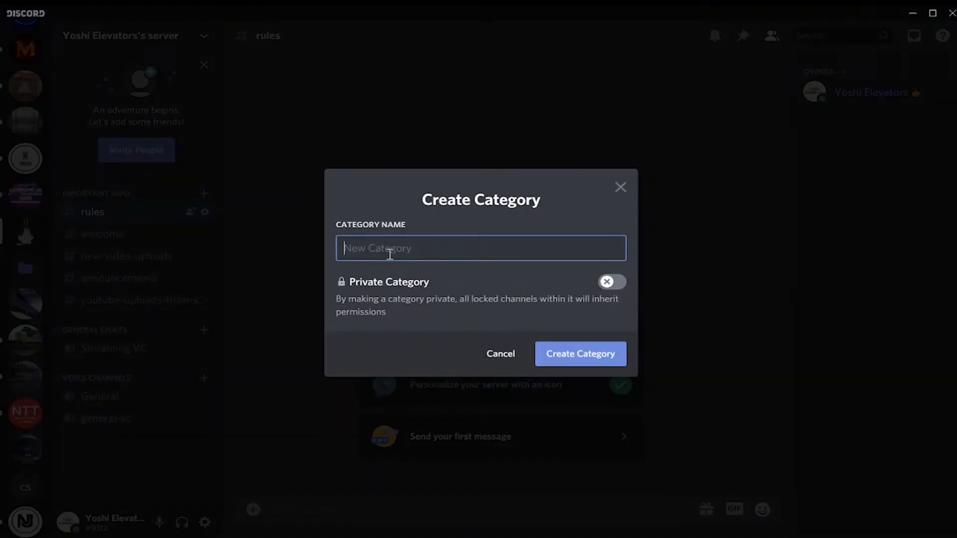
type("Staff only")
left_click(374, 249)
key("BackSpace")
type("O")
left_click(341, 248)
type("Server")
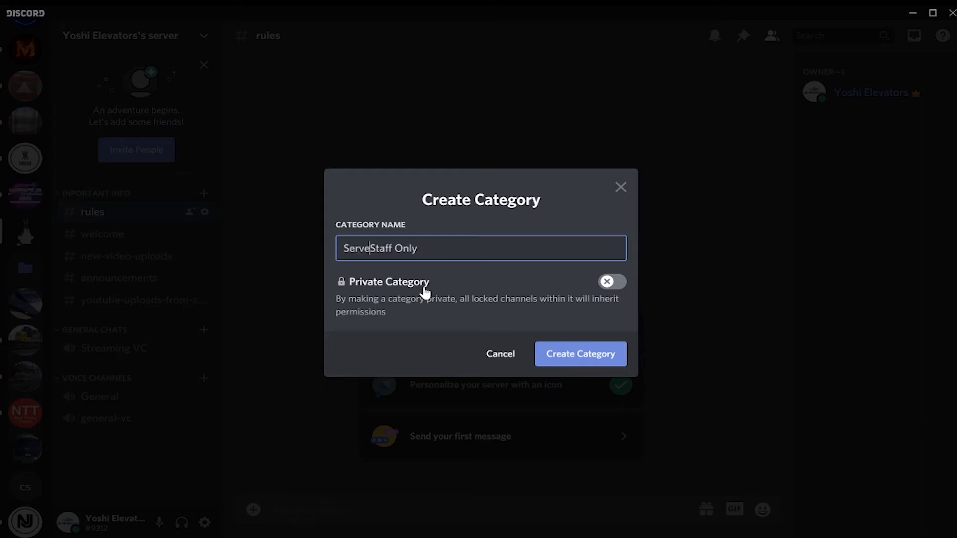
left_click(552, 347)
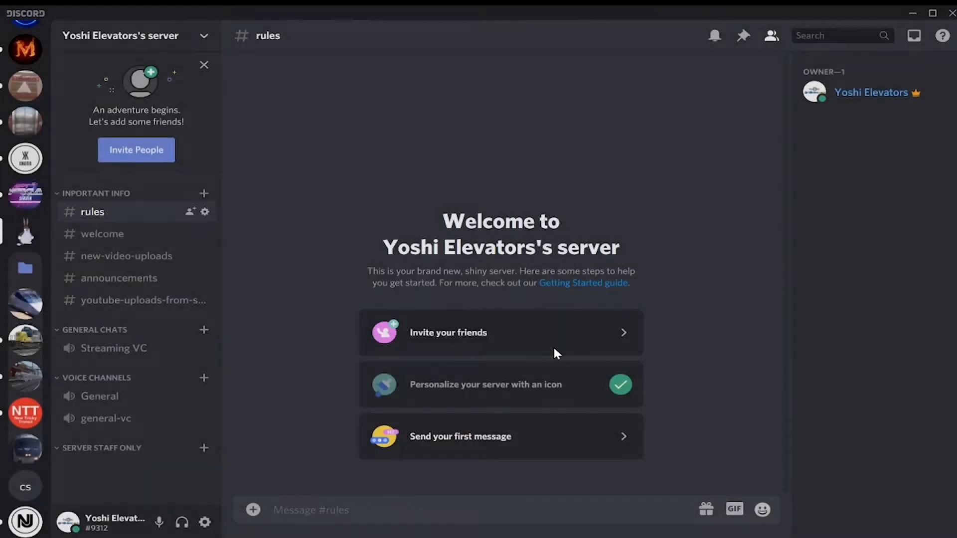
Make the Server Staff Only category private and give the Moderator role access to it
right_click(150, 455)
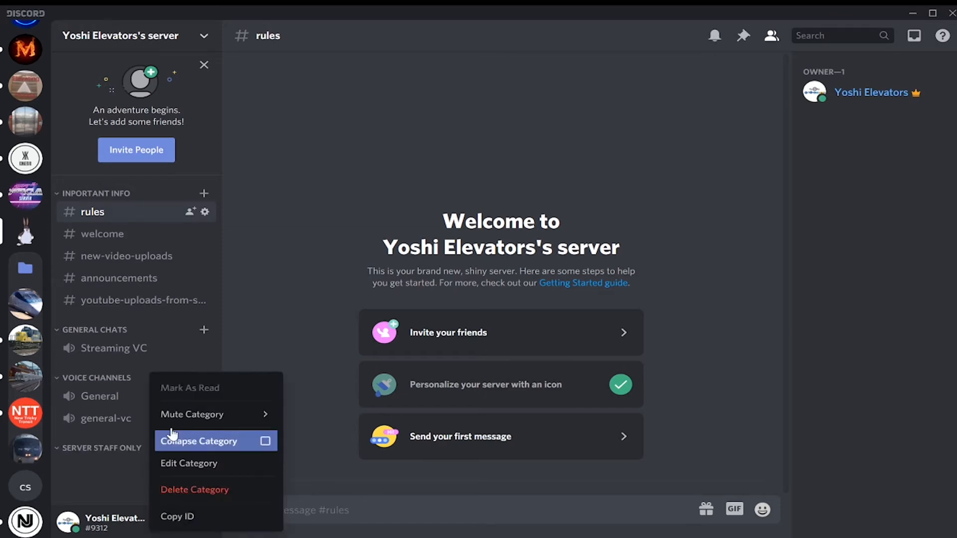
left_click(185, 463)
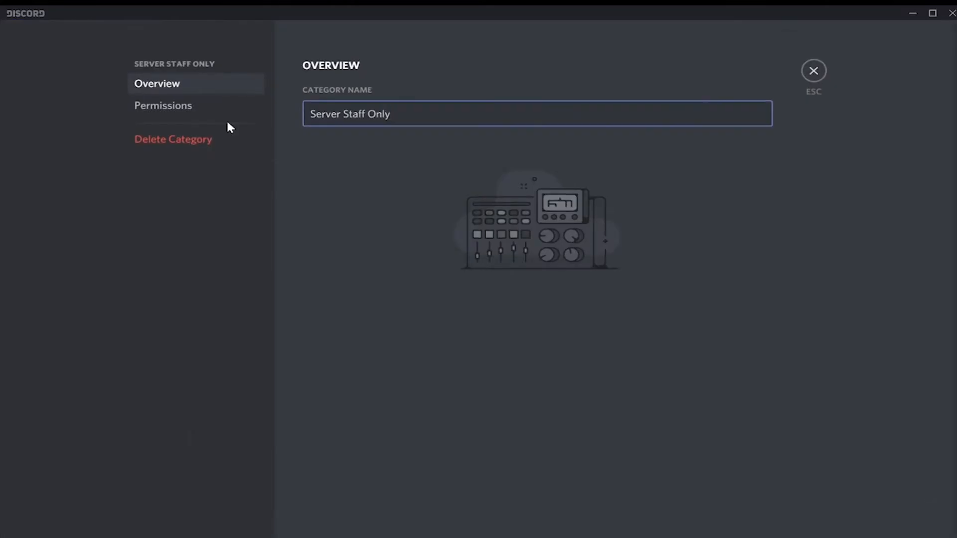
left_click(207, 109)
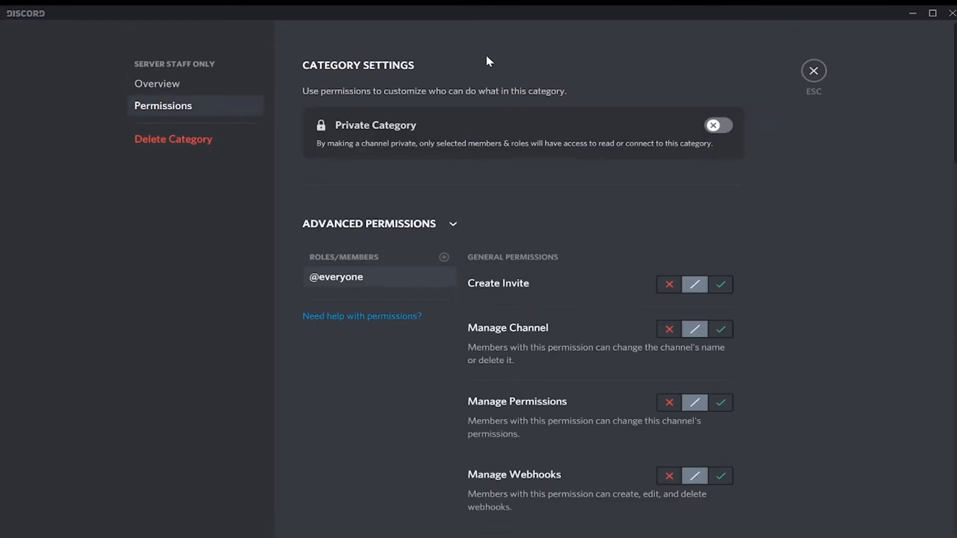
left_click(715, 127)
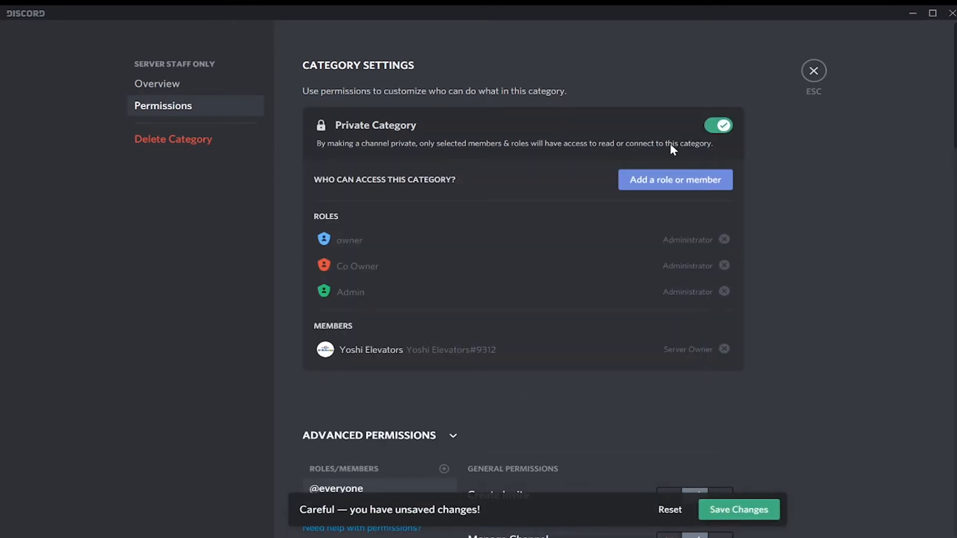
left_click(650, 182)
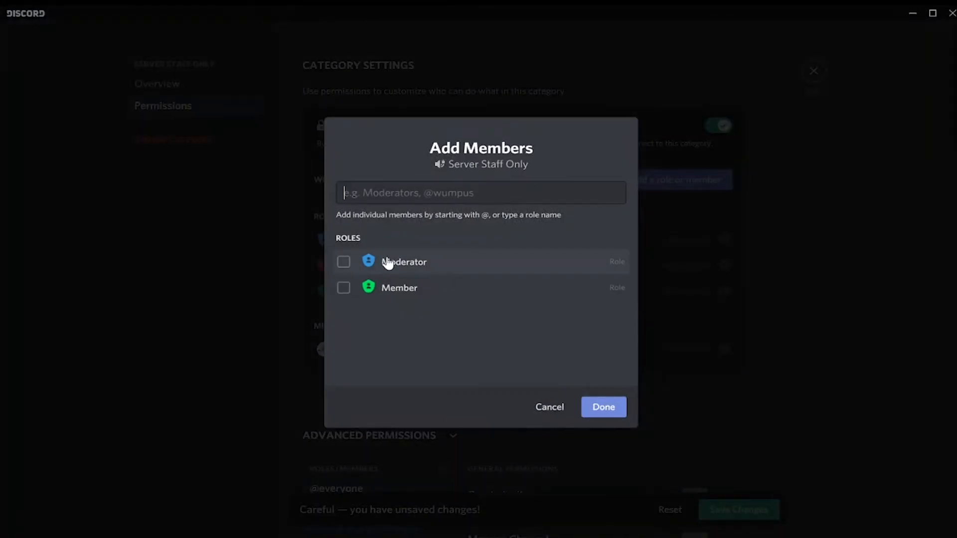
left_click(441, 260)
left_click(613, 417)
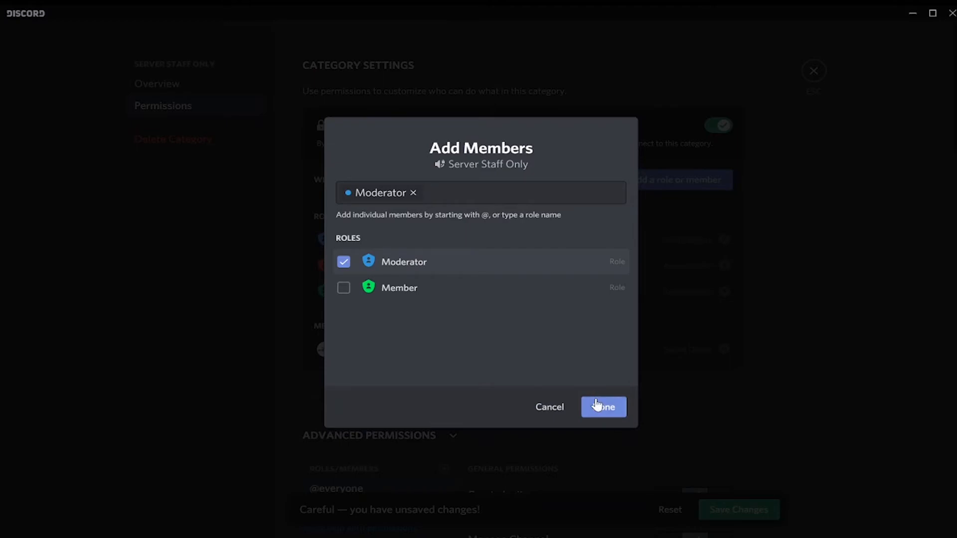
scroll(719, 328, "down", 5)
scroll(720, 328, "down", 5)
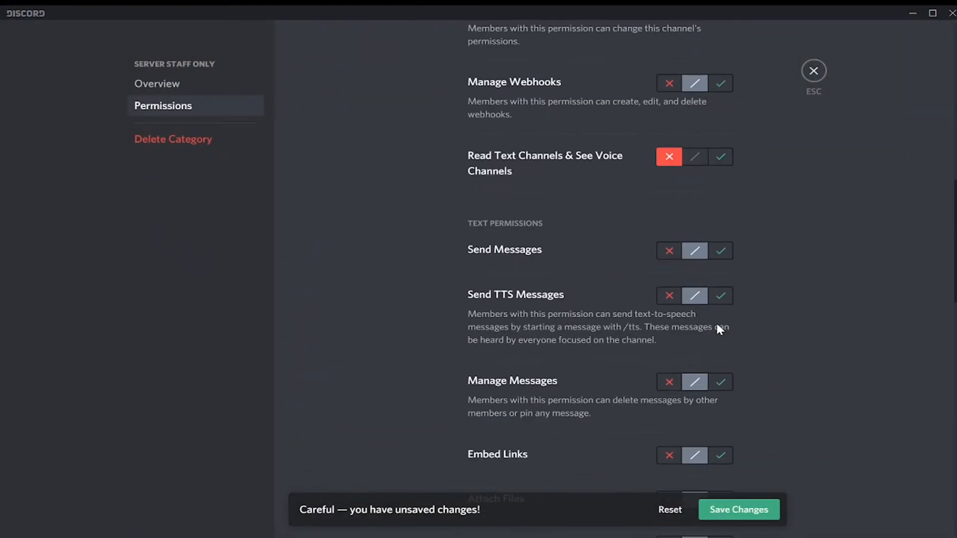
scroll(719, 328, "up", 3)
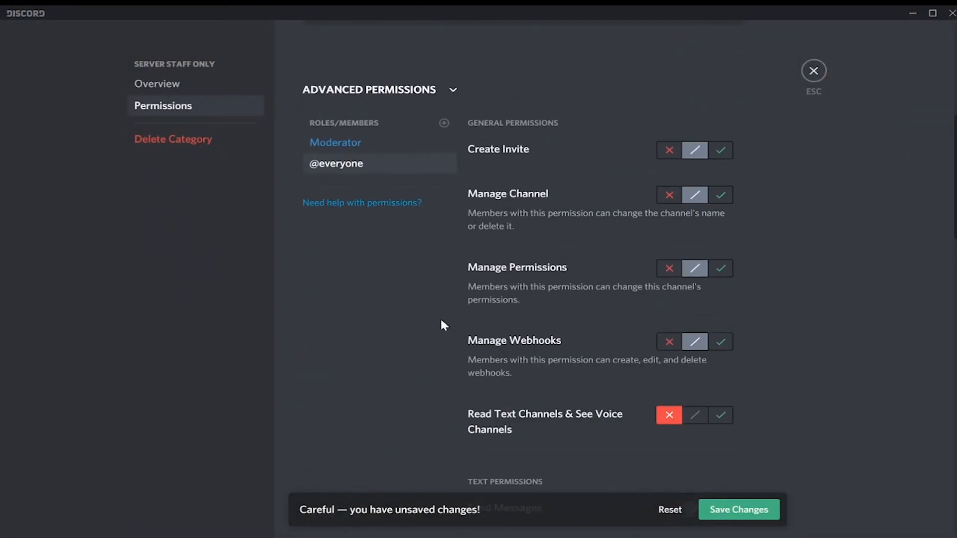
scroll(441, 325, "up", 1)
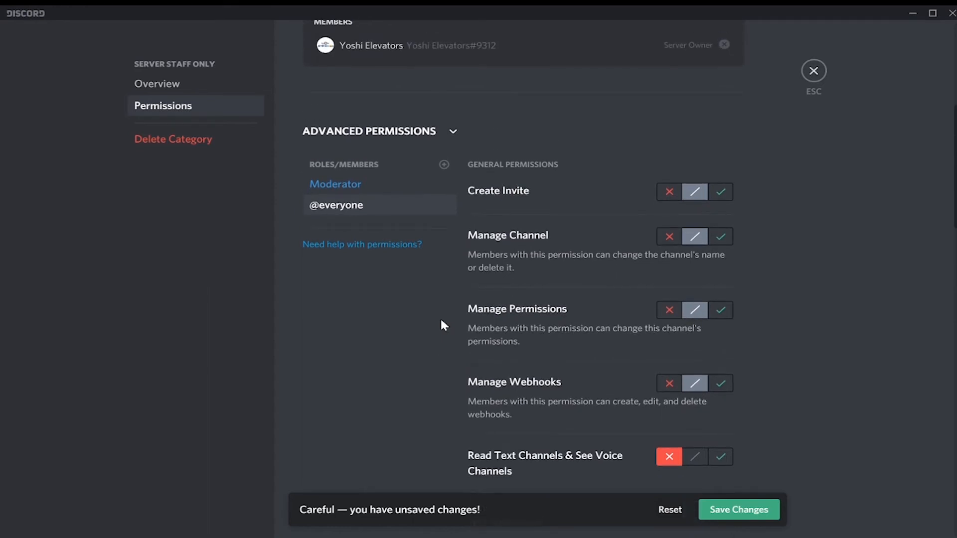
left_click(669, 195)
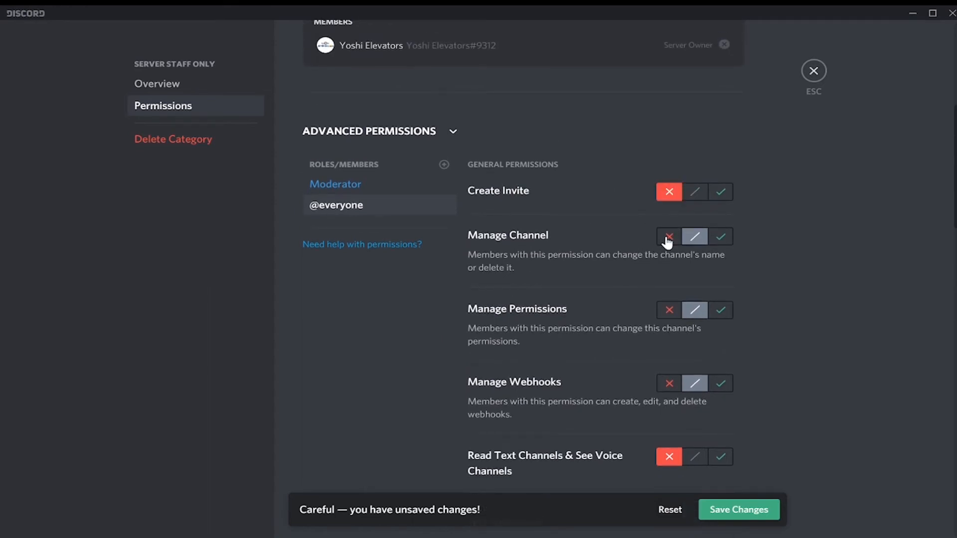
left_click(668, 238)
left_click(668, 312)
left_click(668, 383)
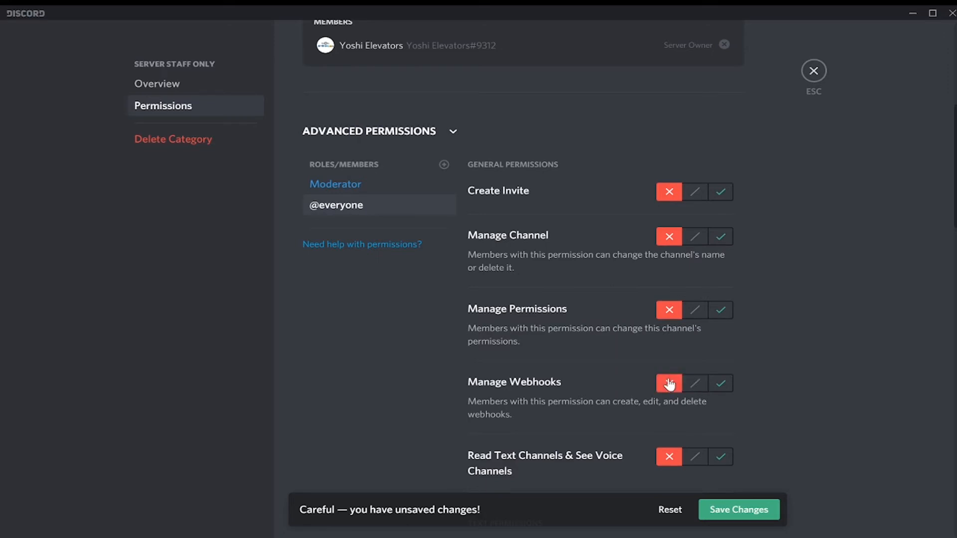
scroll(668, 383, "down", 4)
left_click(669, 376)
scroll(669, 384, "down", 1)
left_click(670, 384)
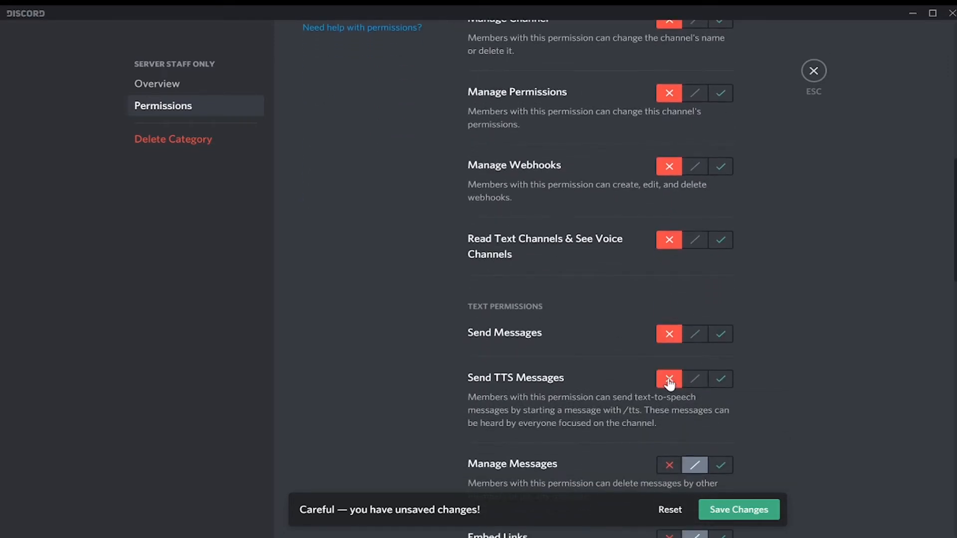
scroll(669, 384, "down", 2)
left_click(669, 384)
scroll(670, 384, "down", 2)
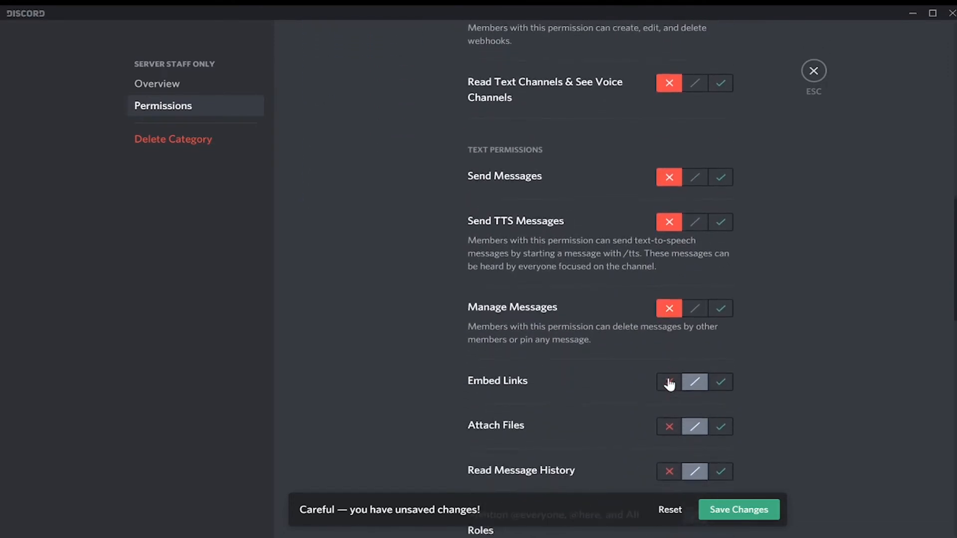
left_click(670, 383)
scroll(669, 384, "down", 2)
left_click(670, 385)
scroll(669, 385, "down", 1)
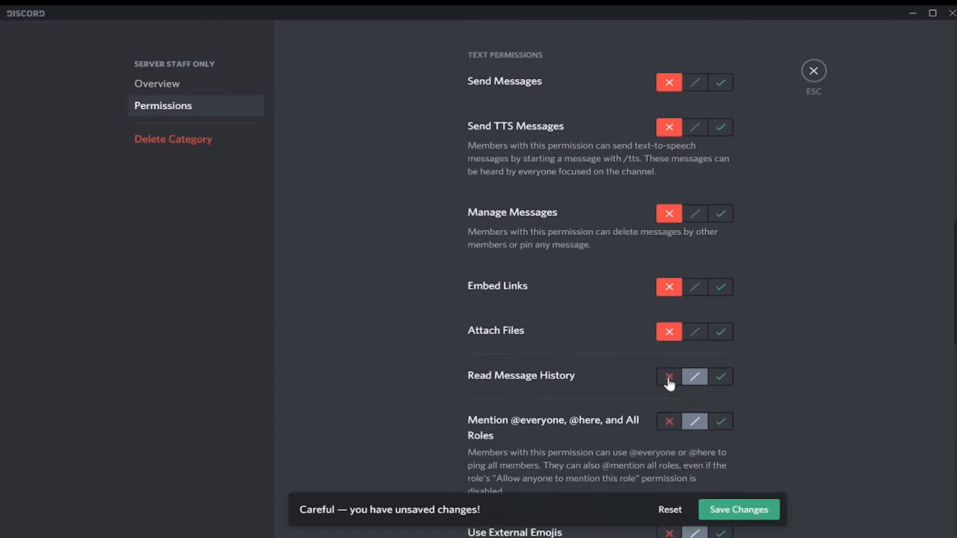
left_click(670, 384)
scroll(669, 384, "down", 1)
left_click(669, 386)
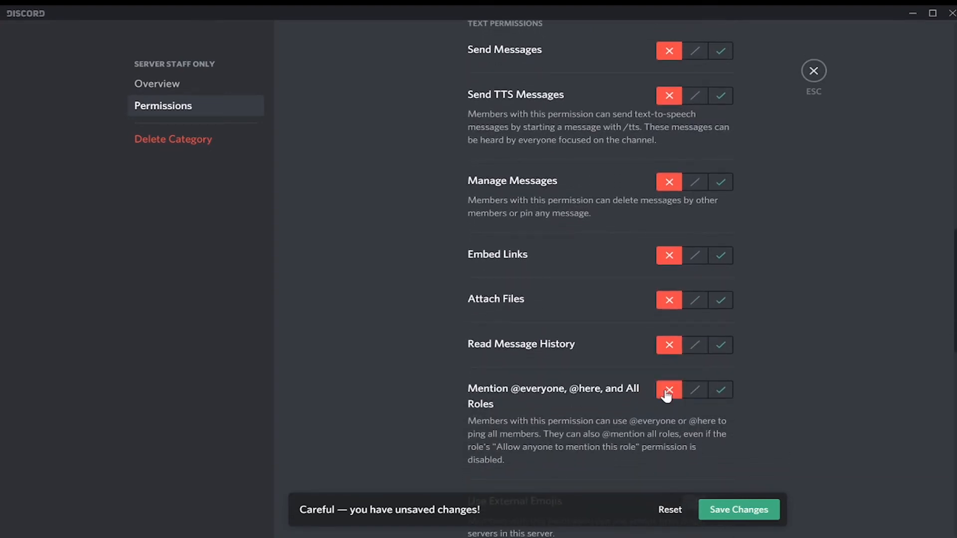
scroll(668, 394, "down", 2)
left_click(666, 396)
scroll(667, 394, "down", 2)
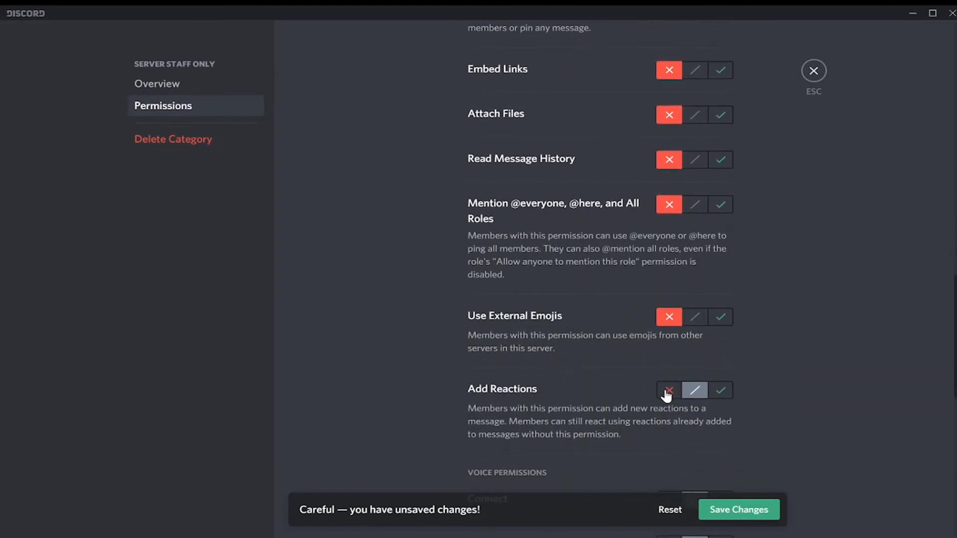
left_click(666, 392)
scroll(667, 394, "down", 4)
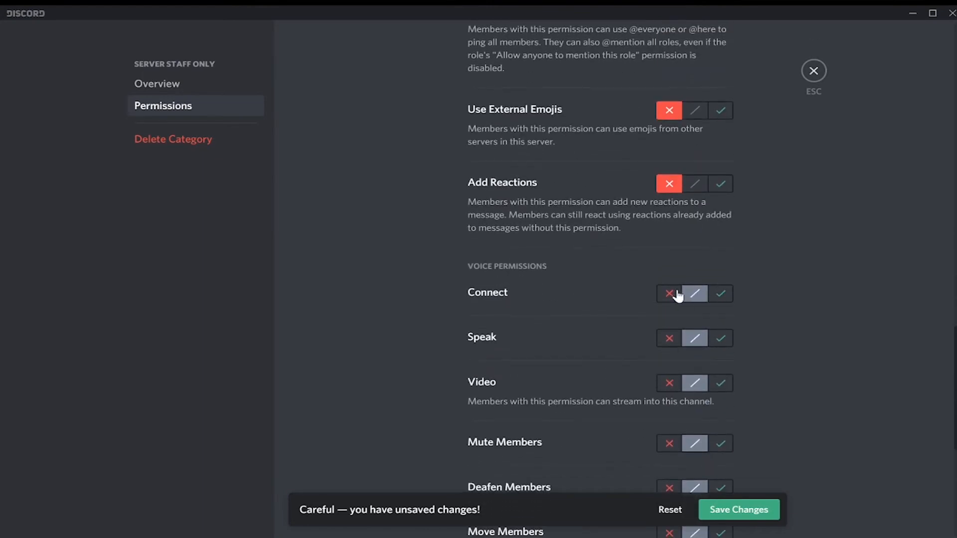
left_click(669, 295)
left_click(666, 339)
left_click(667, 385)
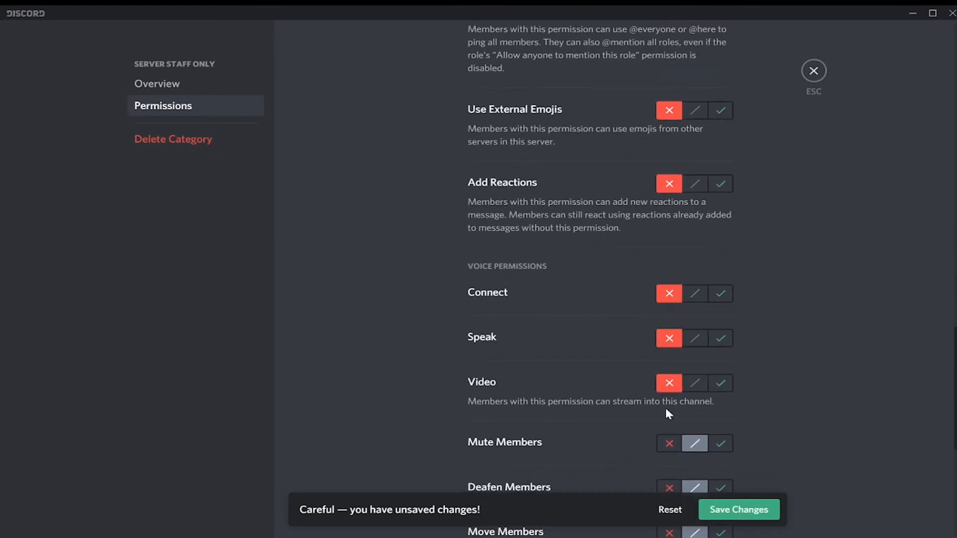
left_click(666, 445)
scroll(666, 386, "down", 2)
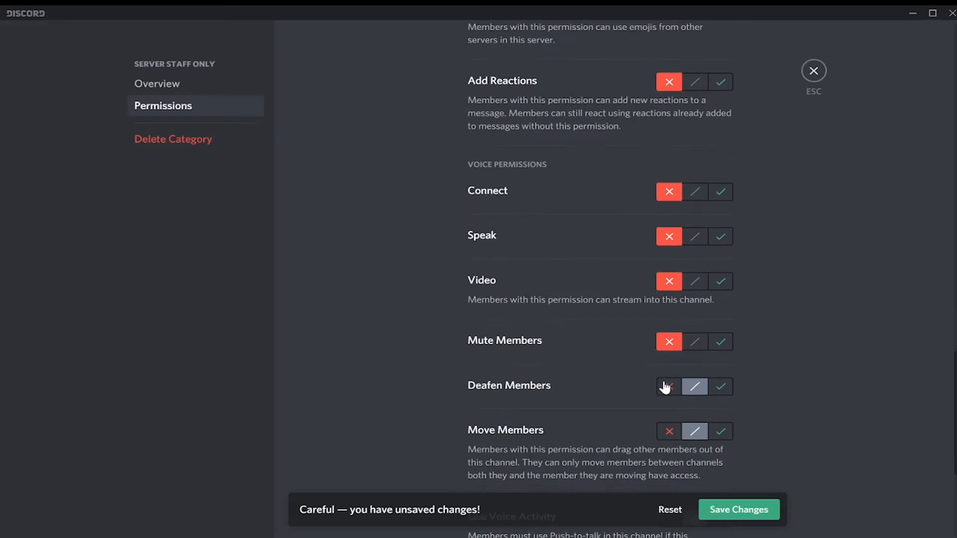
left_click(667, 387)
scroll(666, 387, "down", 1)
left_click(667, 382)
scroll(740, 369, "down", 1)
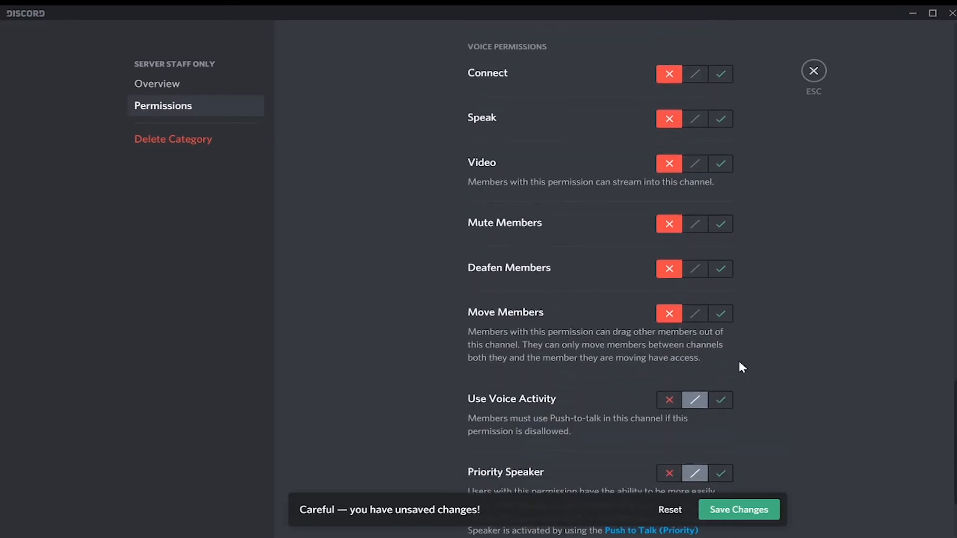
left_click(723, 401)
left_click(665, 478)
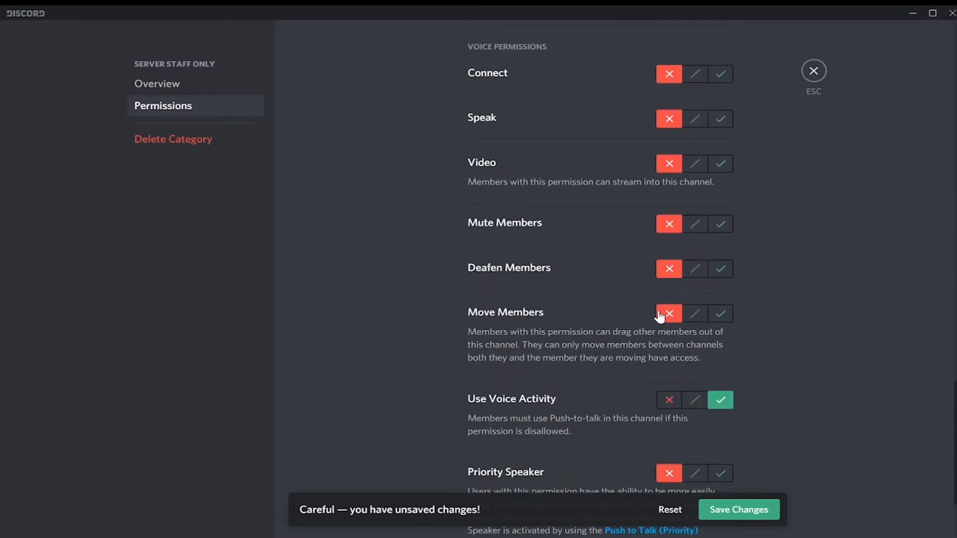
For the Moderator role, allow Create Invite and deny Manage Channel, Manage Permissions and Manage Webhooks
scroll(659, 317, "up", 7)
scroll(659, 317, "up", 12)
scroll(658, 316, "down", 5)
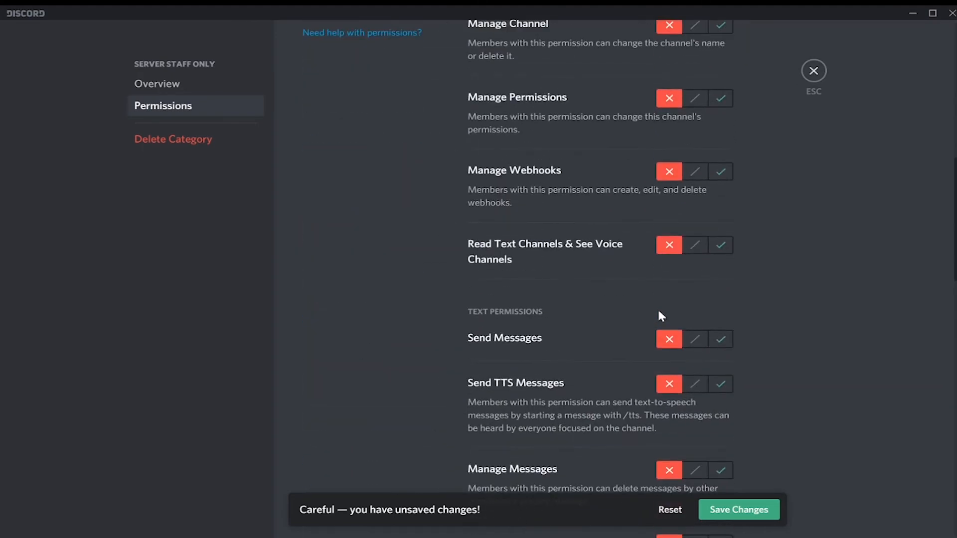
scroll(658, 316, "up", 3)
left_click(335, 243)
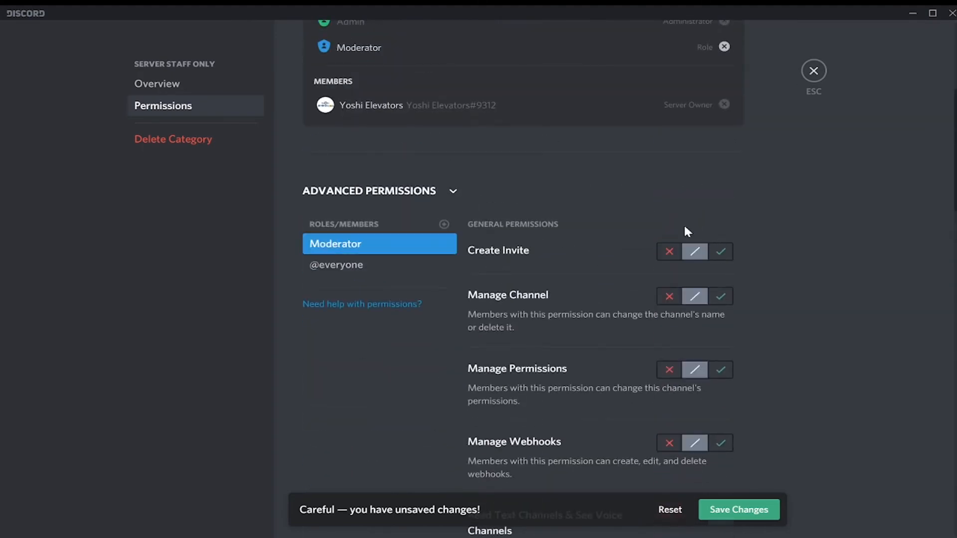
left_click(721, 254)
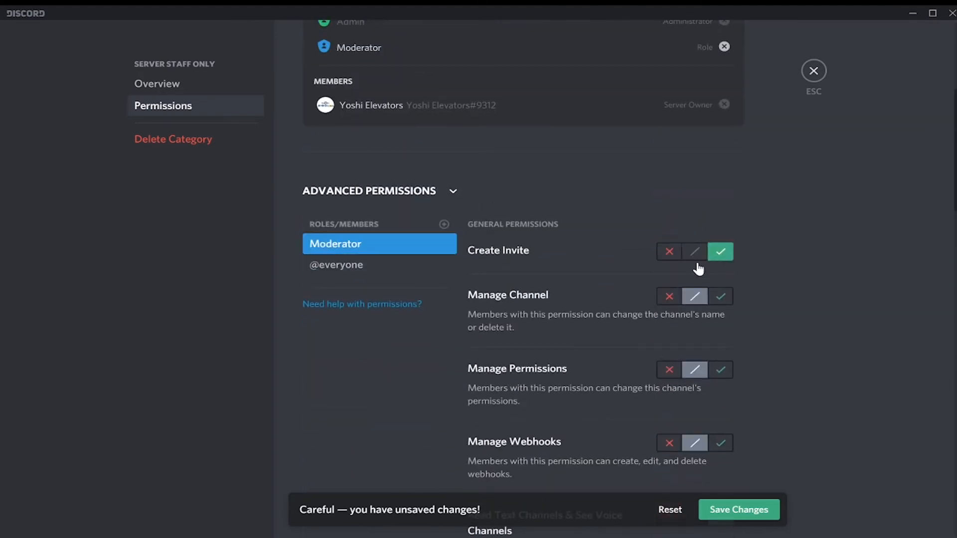
left_click(669, 298)
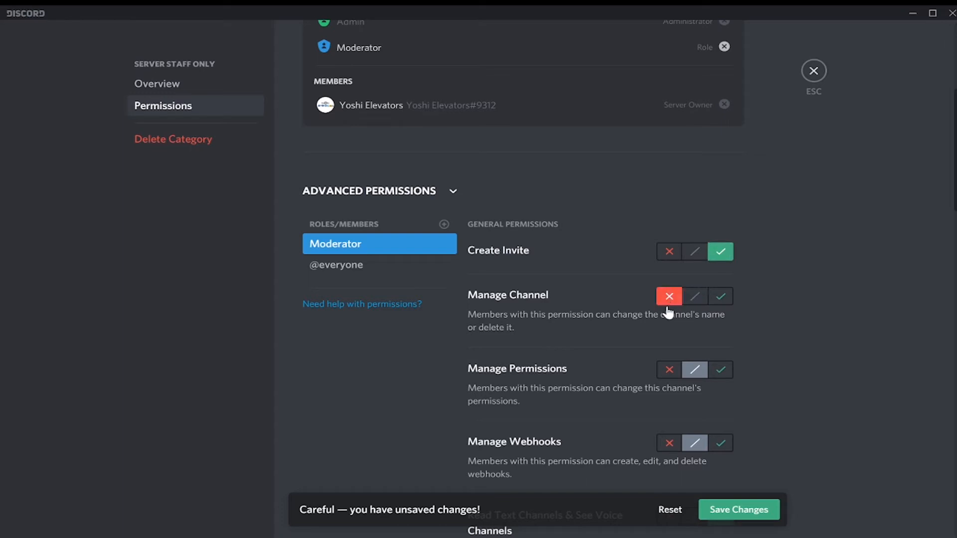
left_click(668, 369)
left_click(668, 442)
Allow the Moderator role the Send Messages, Send TTS Messages, Manage Messages and Embed Links permissions
scroll(665, 442, "down", 2)
scroll(666, 445, "down", 6)
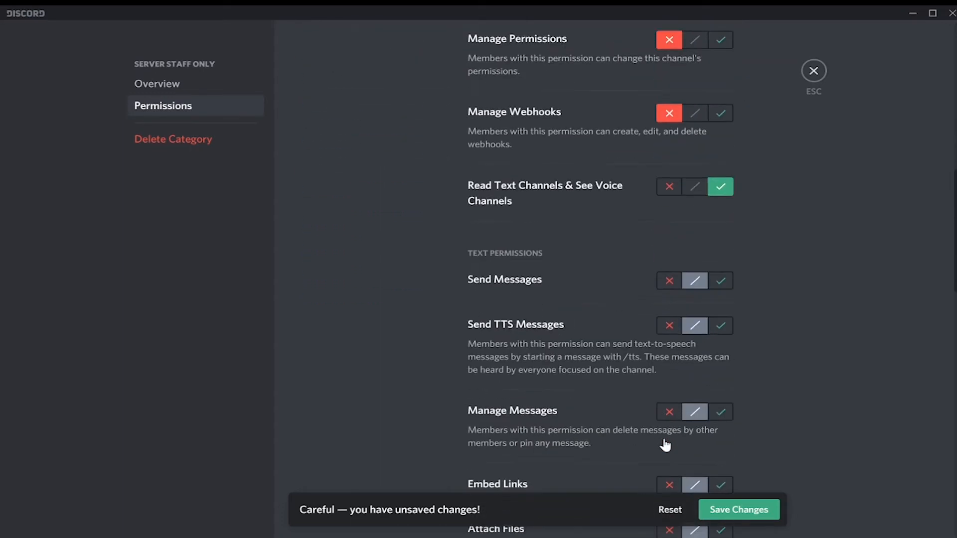
left_click(719, 200)
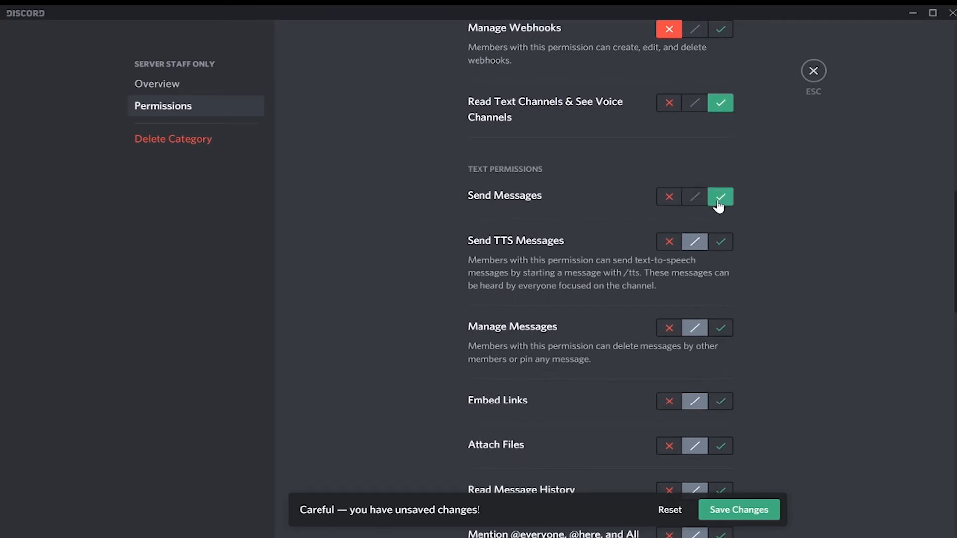
left_click(720, 242)
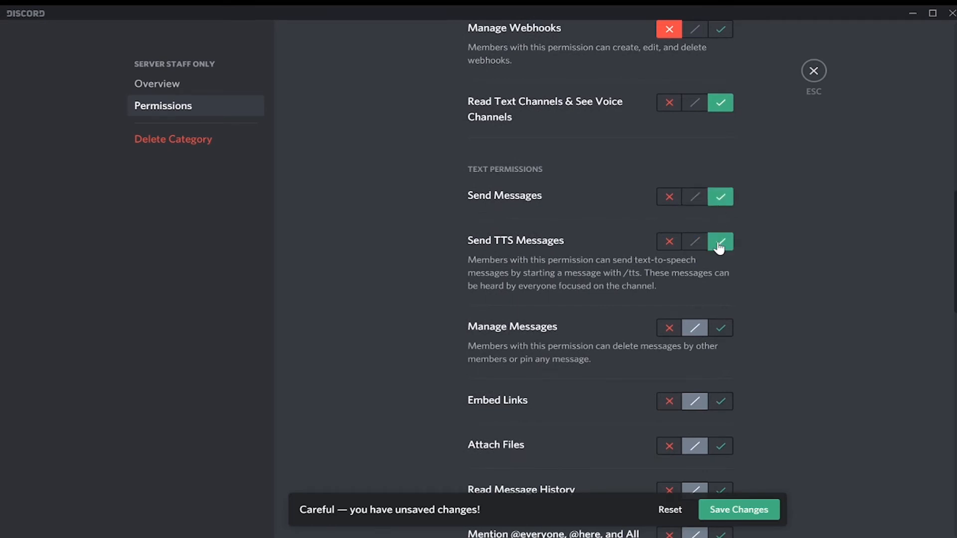
left_click(720, 329)
scroll(716, 334, "down", 2)
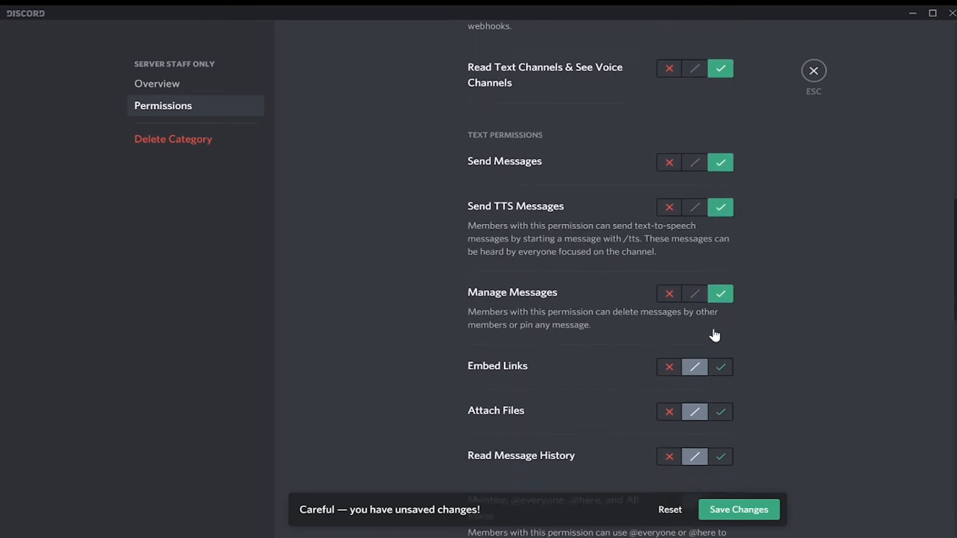
left_click(721, 326)
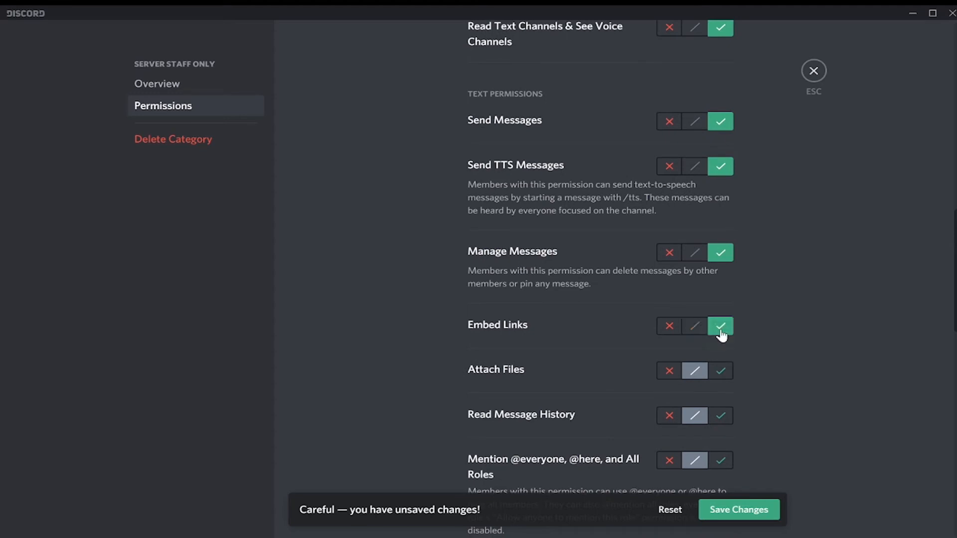
left_click(719, 371)
left_click(720, 415)
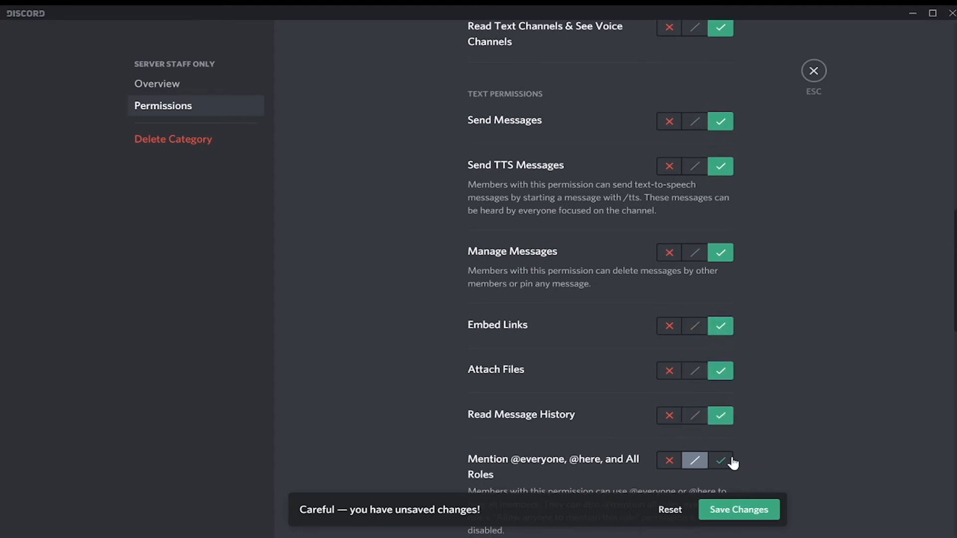
left_click(721, 460)
scroll(767, 349, "down", 3)
scroll(767, 346, "down", 3)
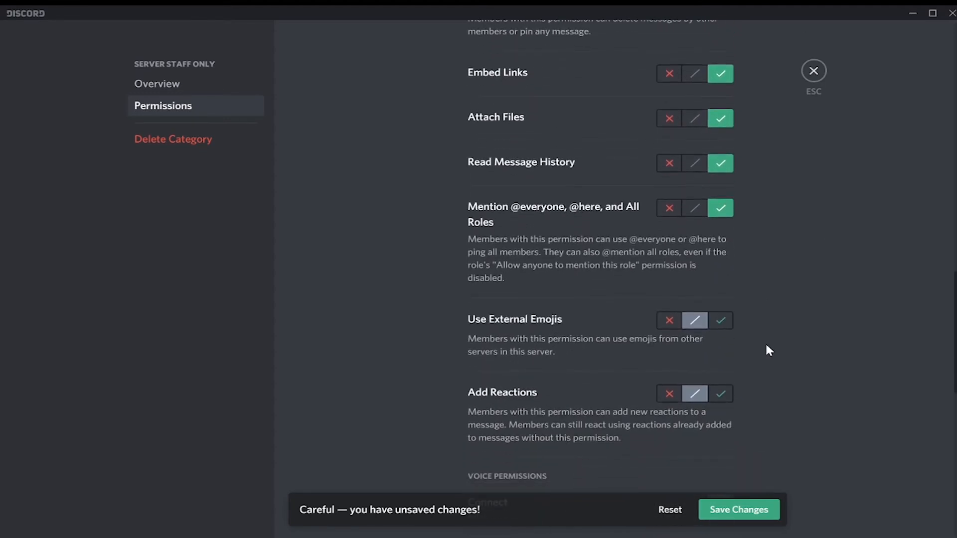
left_click(720, 321)
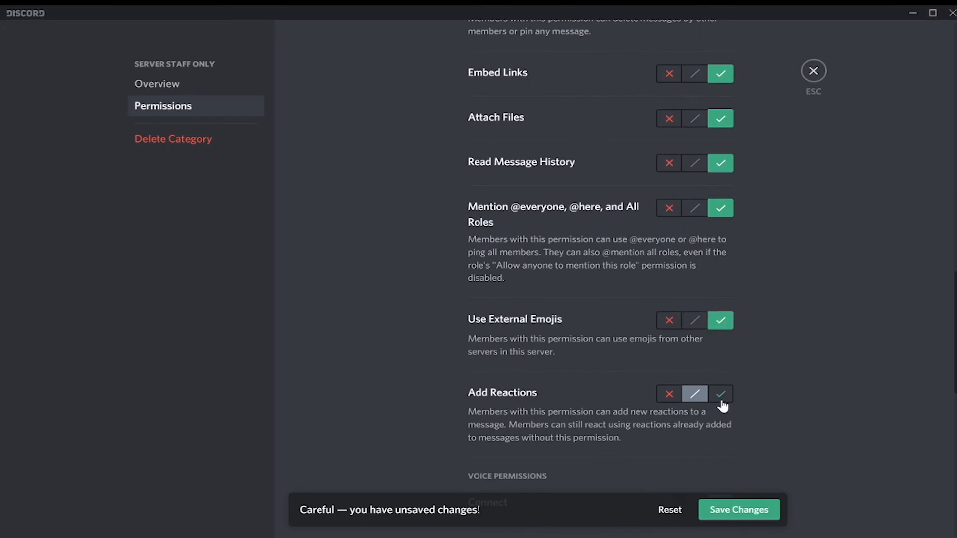
left_click(721, 394)
Allow the Moderator role every voice permission in the category, from Connect through Priority Speaker
scroll(723, 408, "down", 2)
scroll(723, 407, "down", 6)
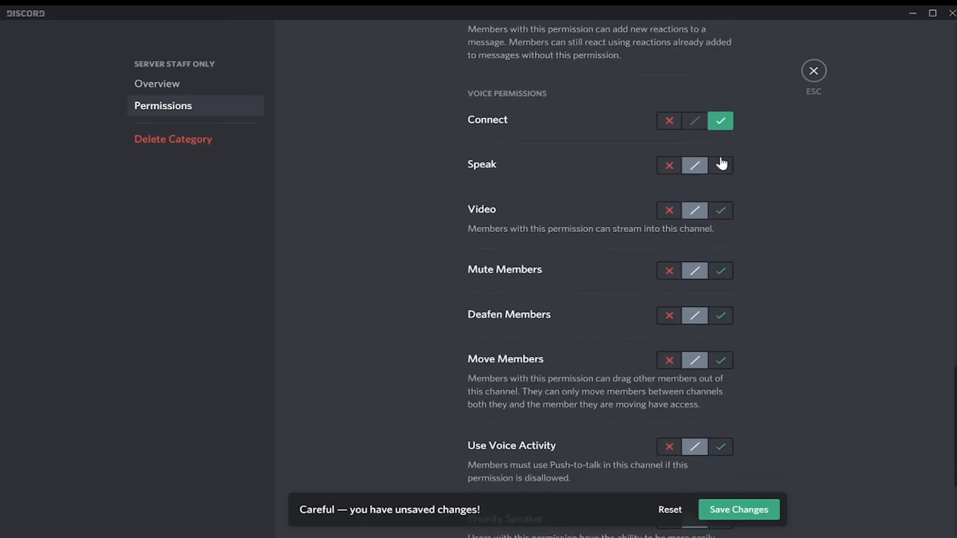
left_click(721, 164)
left_click(718, 213)
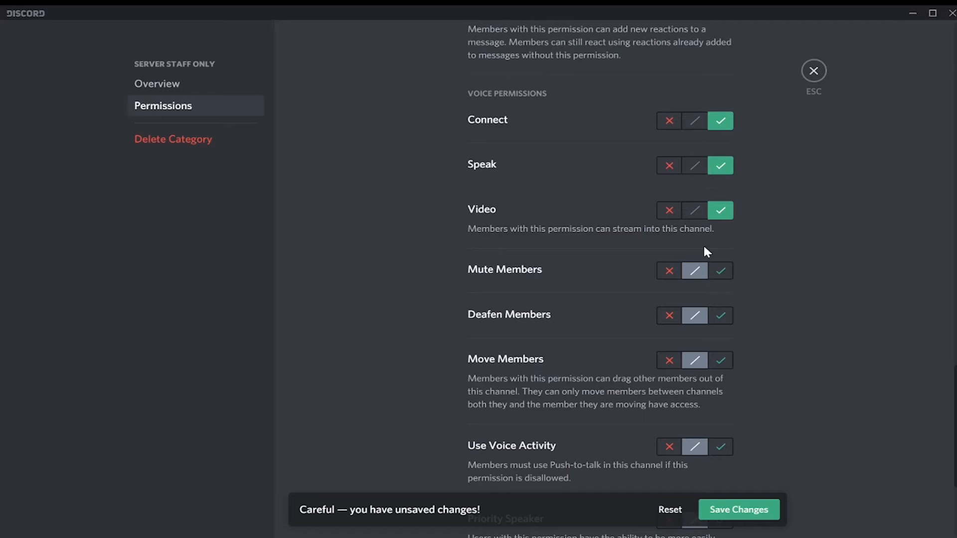
left_click(717, 275)
left_click(718, 317)
left_click(721, 362)
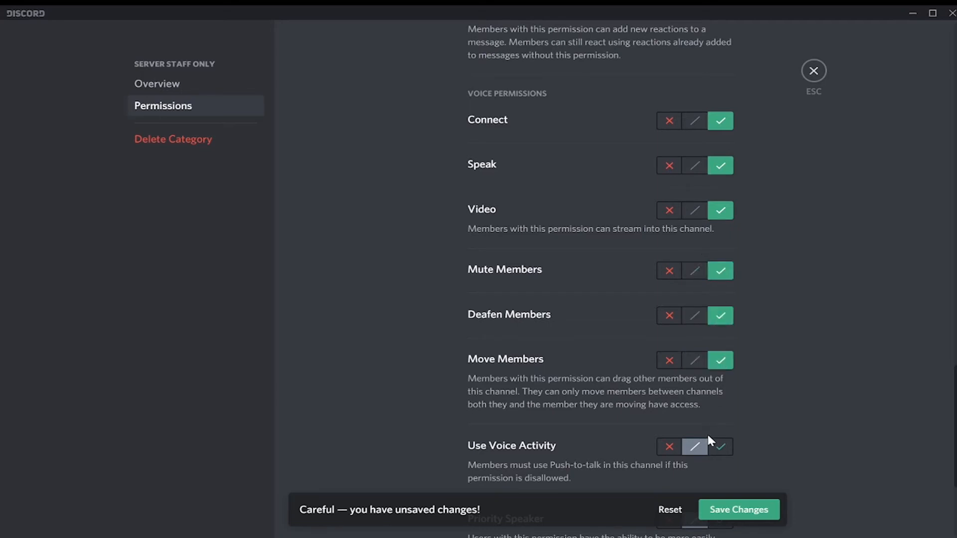
left_click(721, 447)
scroll(720, 448, "down", 4)
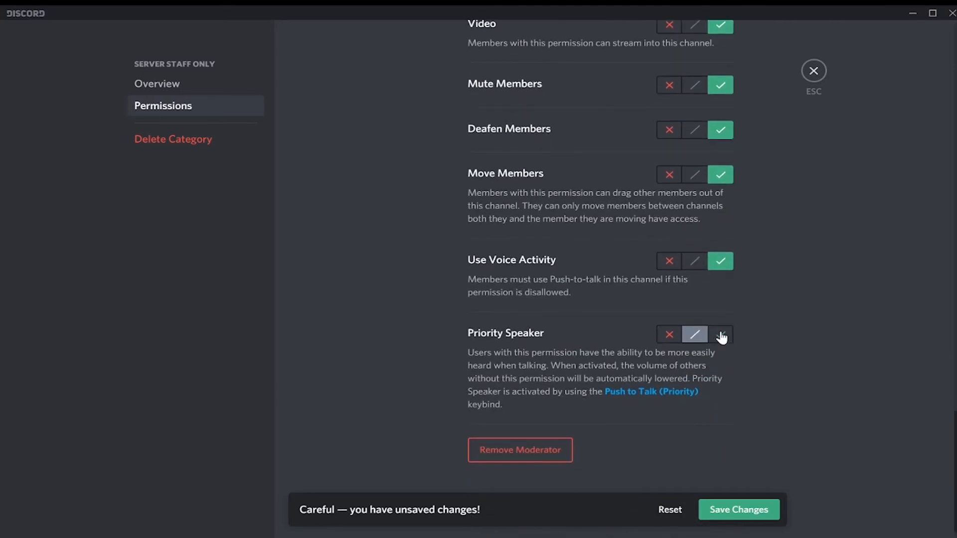
left_click(721, 336)
Add the Admin role to the Server Staff Only category's advanced permissions
scroll(755, 368, "up", 20)
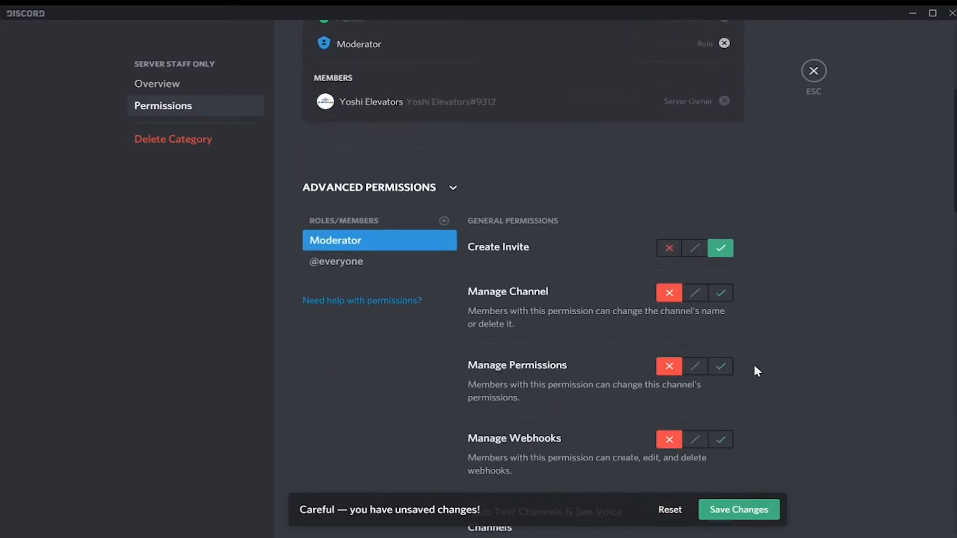
scroll(757, 371, "up", 6)
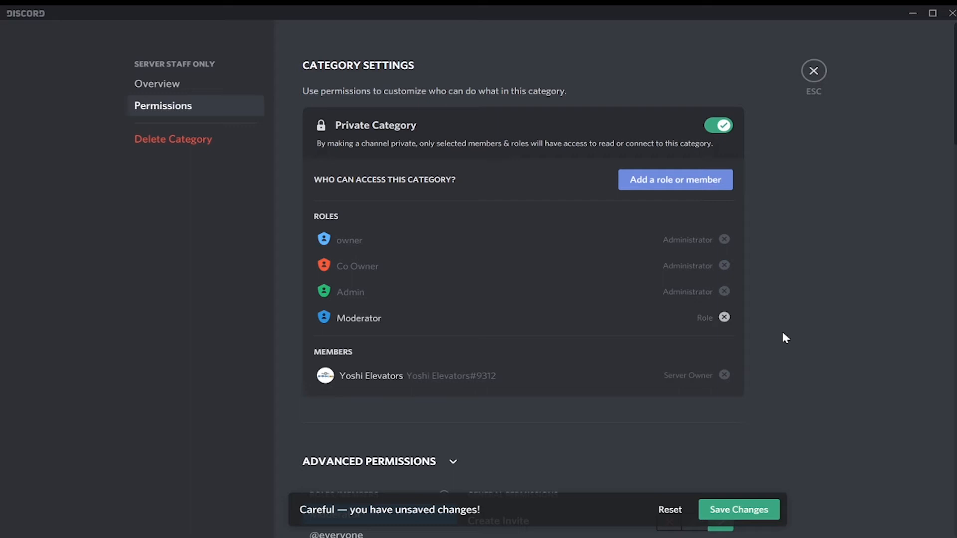
scroll(783, 333, "down", 4)
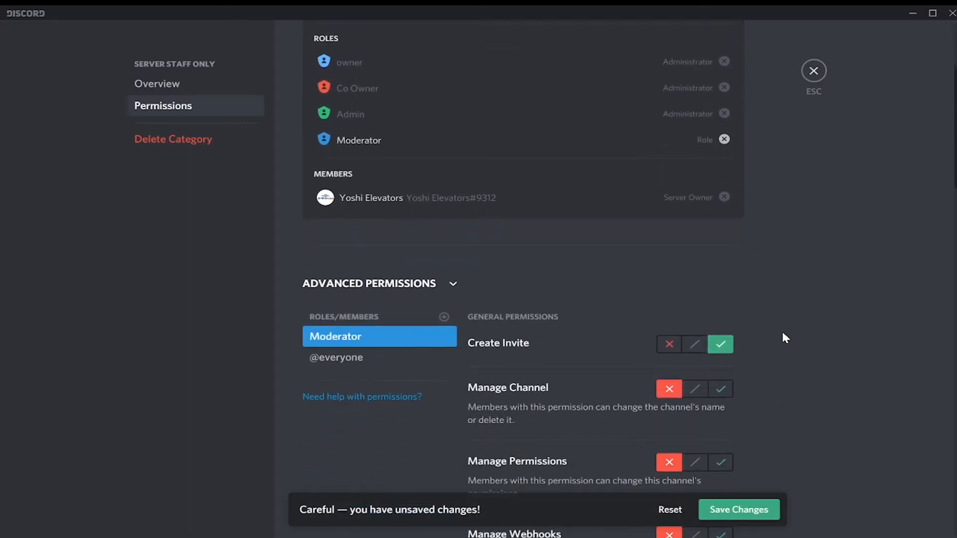
left_click(443, 318)
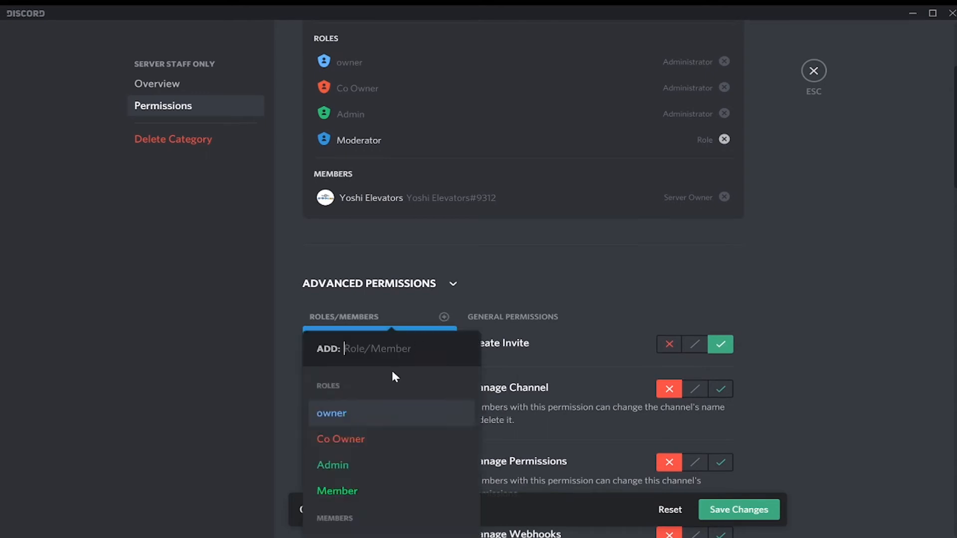
left_click(357, 468)
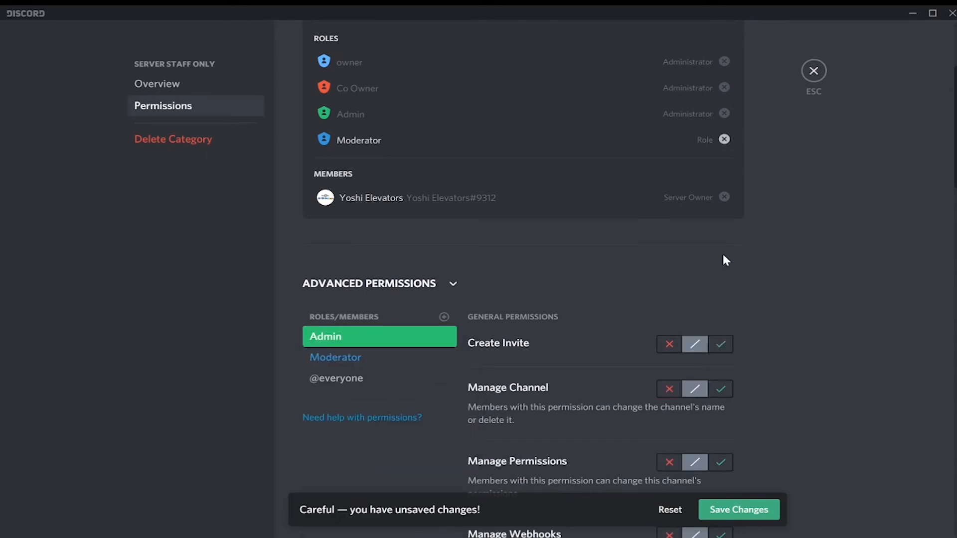
Allow the Admin role every general permission: Create Invite, Manage Channel, Manage Permissions, Manage Webhooks, and Read Text Channels & See Voice Channels
scroll(723, 257, "down", 2)
scroll(725, 259, "down", 3)
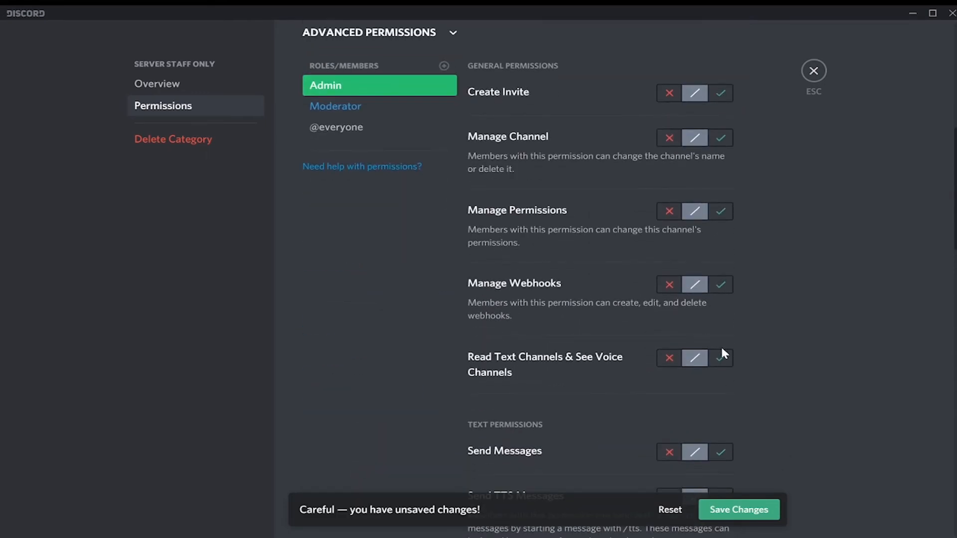
left_click(721, 360)
scroll(787, 282, "up", 7)
scroll(783, 277, "down", 3)
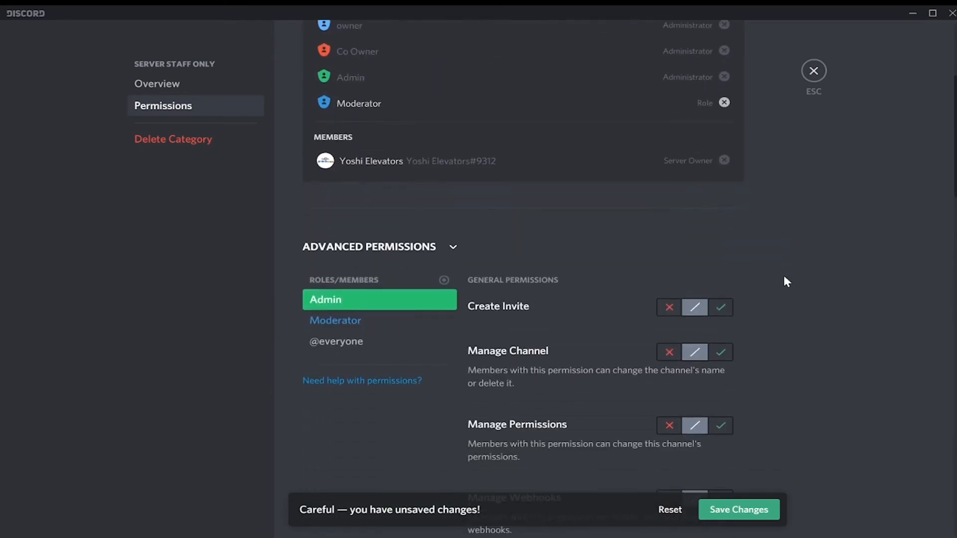
left_click(720, 307)
left_click(721, 352)
left_click(721, 426)
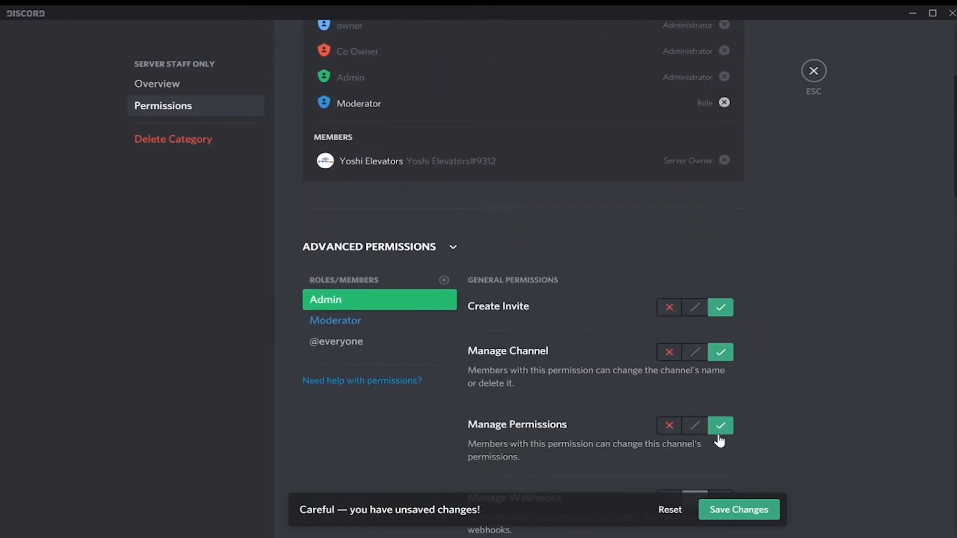
scroll(720, 433, "down", 5)
left_click(722, 216)
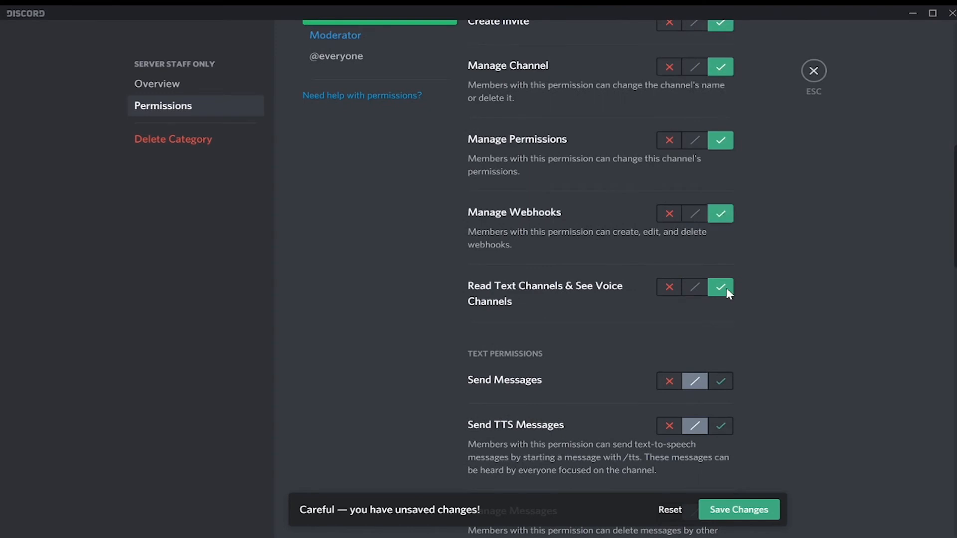
Allow the Admin role the Send Messages, Send TTS Messages, Manage Messages and Embed Links permissions
left_click(727, 387)
left_click(721, 428)
scroll(722, 435, "down", 2)
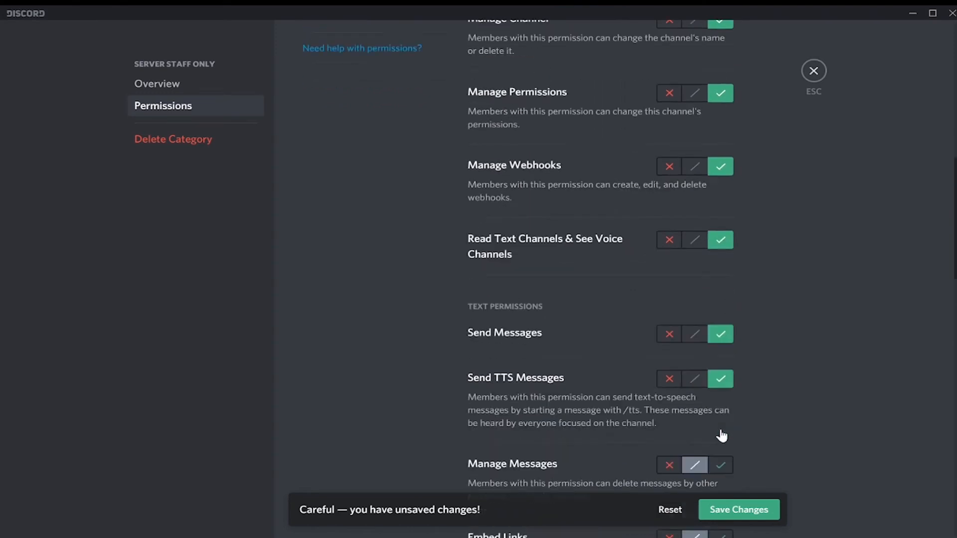
left_click(721, 428)
scroll(722, 435, "down", 2)
left_click(722, 433)
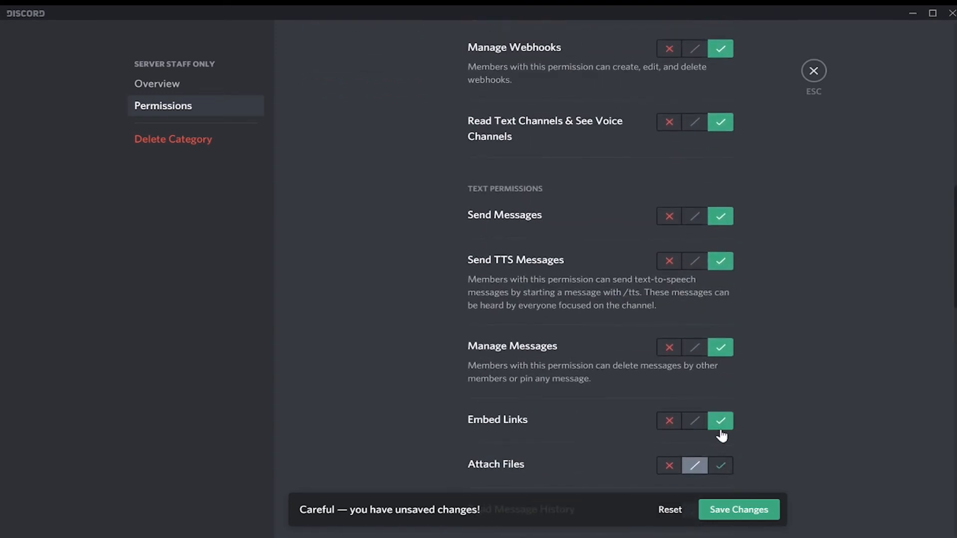
scroll(721, 434, "down", 1)
left_click(721, 432)
scroll(721, 434, "down", 1)
left_click(722, 432)
scroll(722, 435, "down", 1)
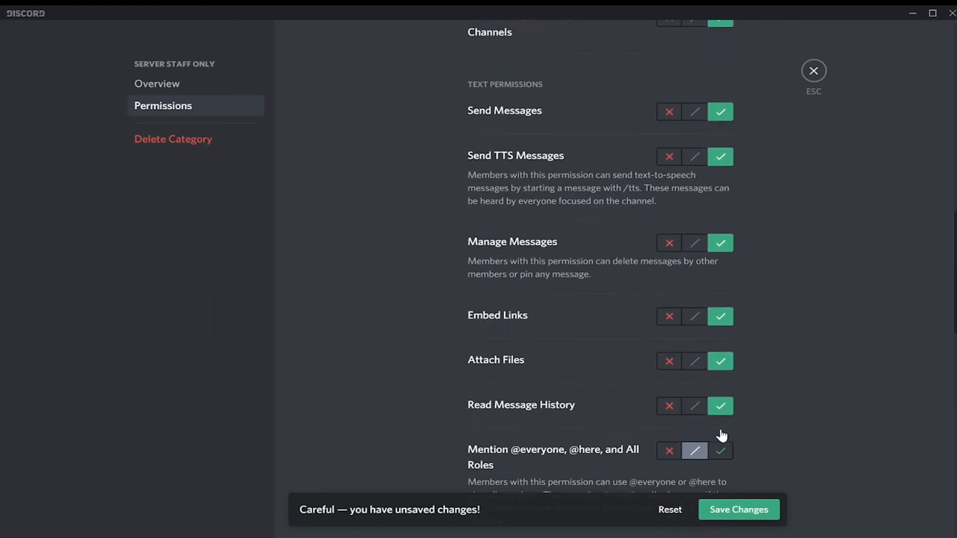
left_click(721, 436)
scroll(721, 437, "down", 2)
scroll(722, 436, "down", 2)
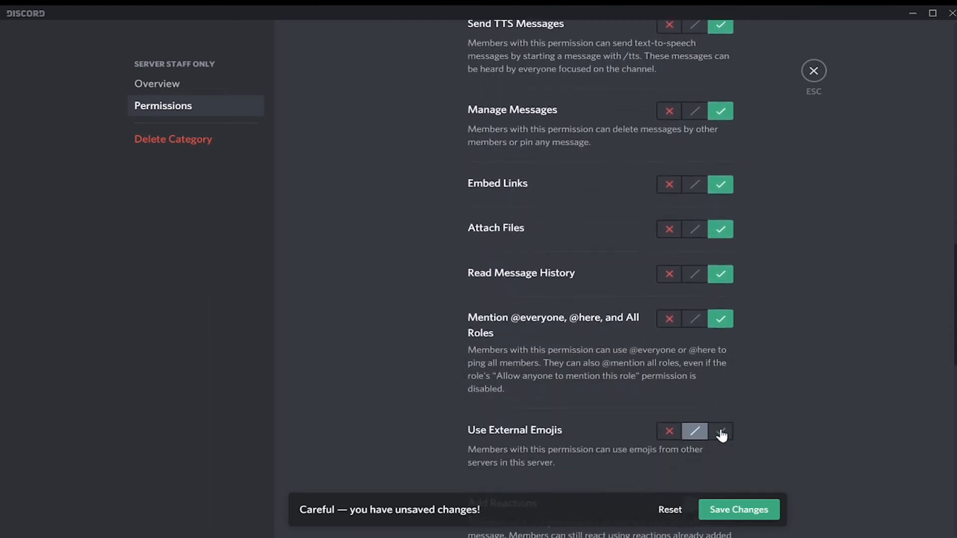
left_click(721, 433)
scroll(722, 436, "down", 2)
left_click(720, 432)
Allow the Admin role the Connect, Speak, Video and Mute Members voice permissions
scroll(721, 435, "down", 2)
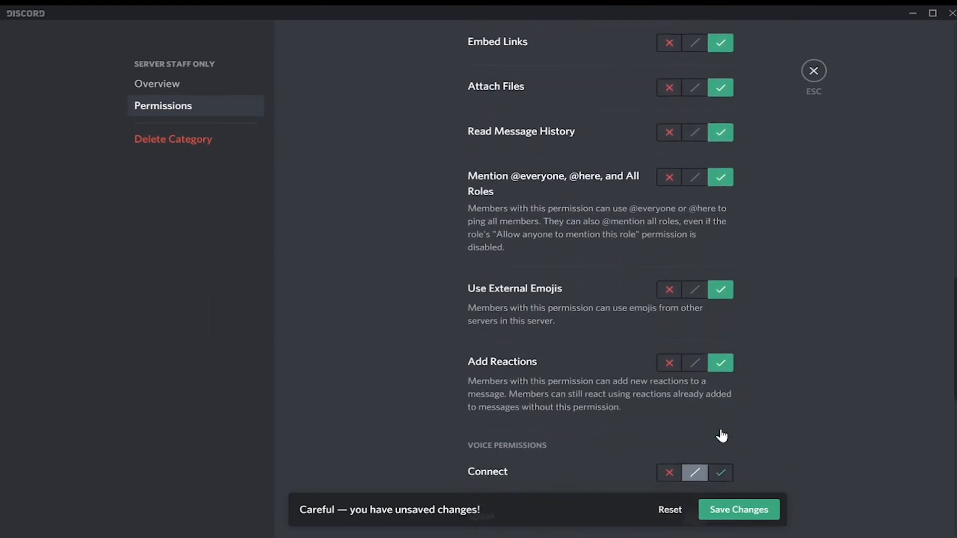
left_click(722, 439)
scroll(721, 441, "down", 1)
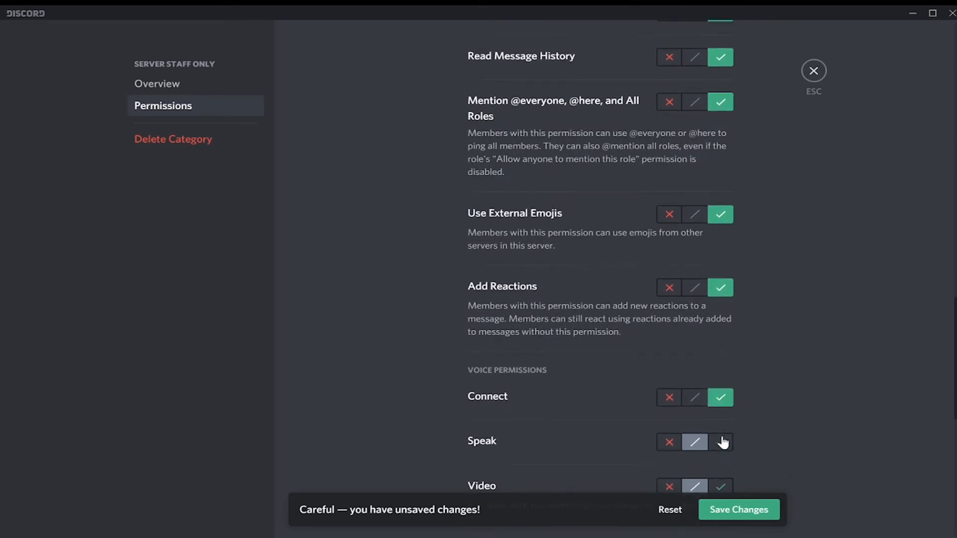
left_click(721, 441)
scroll(722, 441, "down", 1)
left_click(721, 440)
scroll(722, 441, "down", 1)
left_click(722, 440)
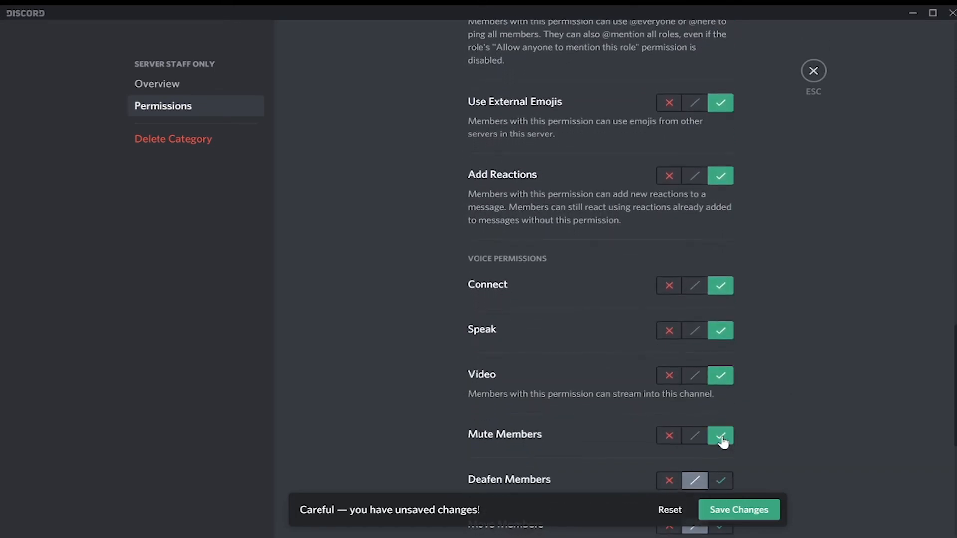
Allow the Admin role the Deafen Members, Move Members, Use Voice Activity and Priority Speaker voice permissions
scroll(723, 442, "down", 1)
left_click(722, 442)
scroll(723, 442, "down", 1)
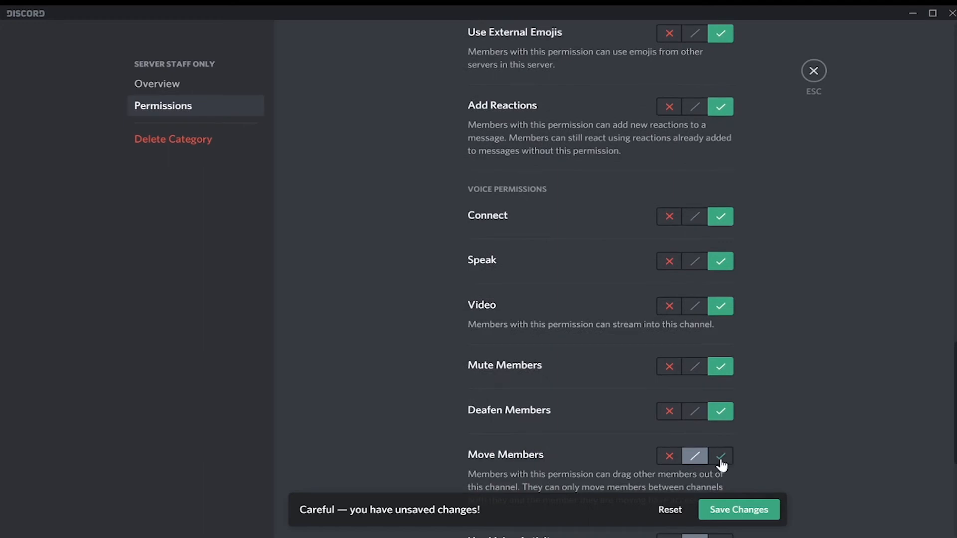
left_click(721, 458)
scroll(722, 463, "down", 5)
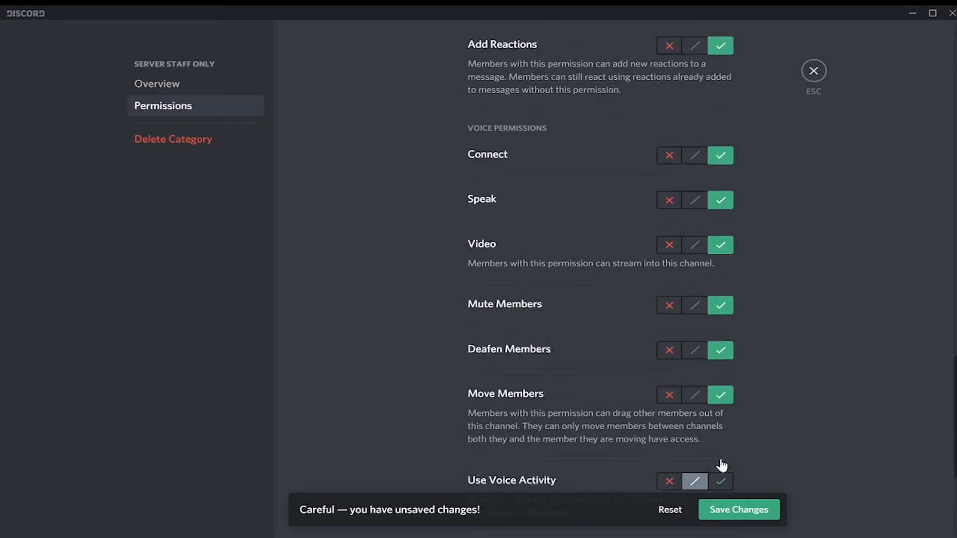
left_click(720, 303)
left_click(720, 378)
Add the Co Owner role to the category's advanced permissions
scroll(776, 299, "up", 20)
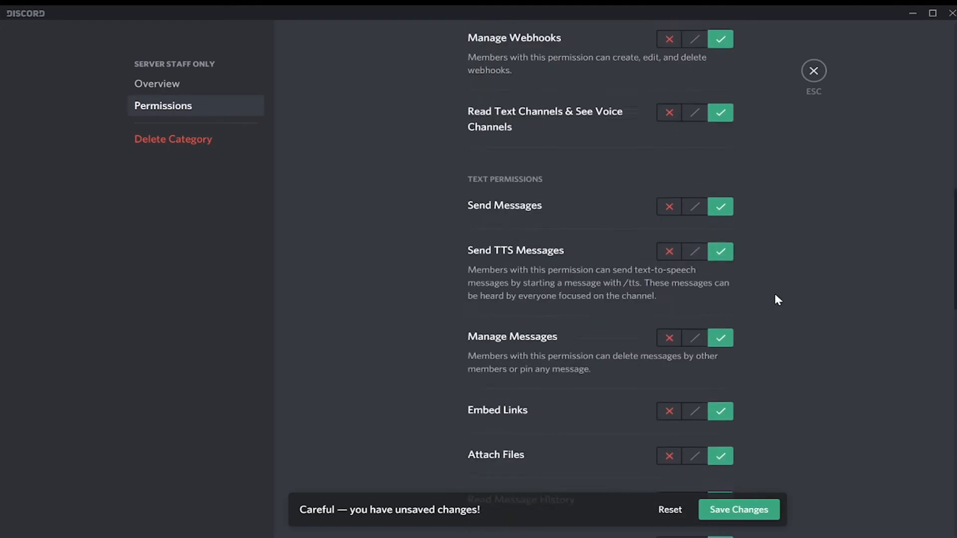
scroll(776, 299, "down", 3)
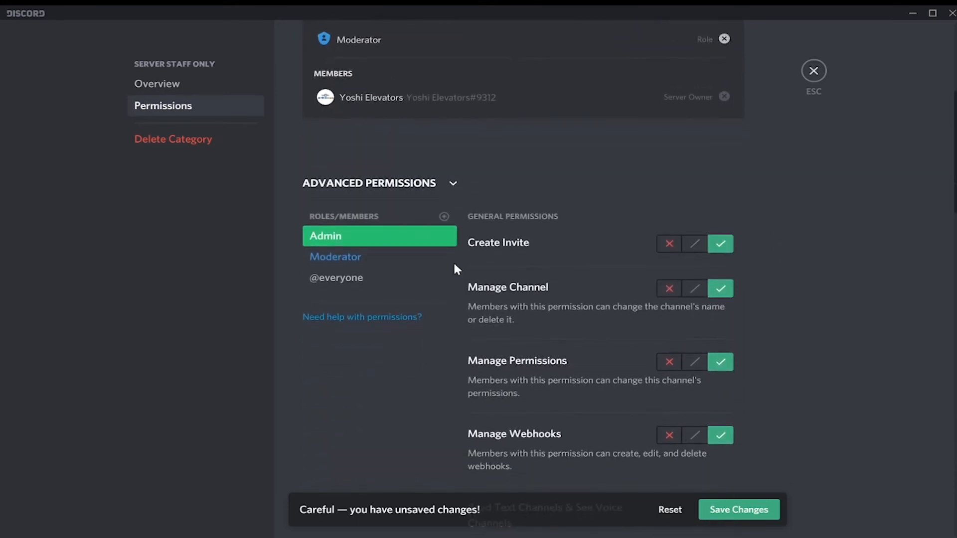
left_click(443, 218)
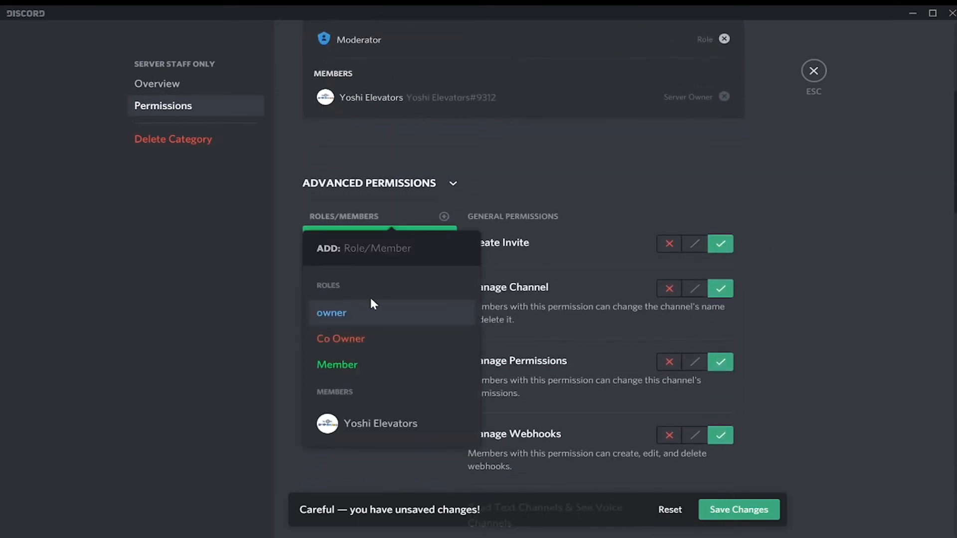
left_click(337, 340)
Allow the Co Owner role Create Invite, Manage Channel, Manage Permissions, Manage Webhooks, and Read Text Channels & See Voice Channels
left_click(722, 245)
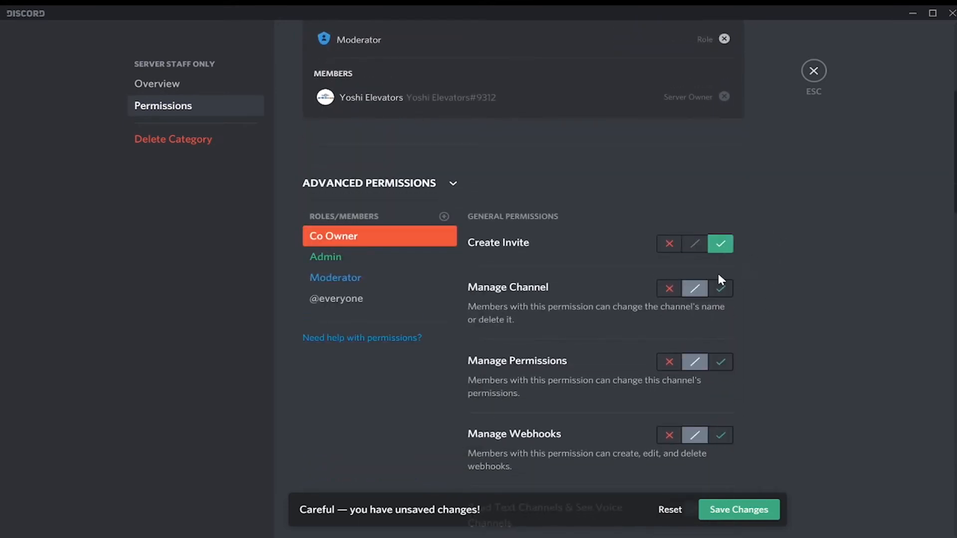
left_click(721, 289)
left_click(719, 363)
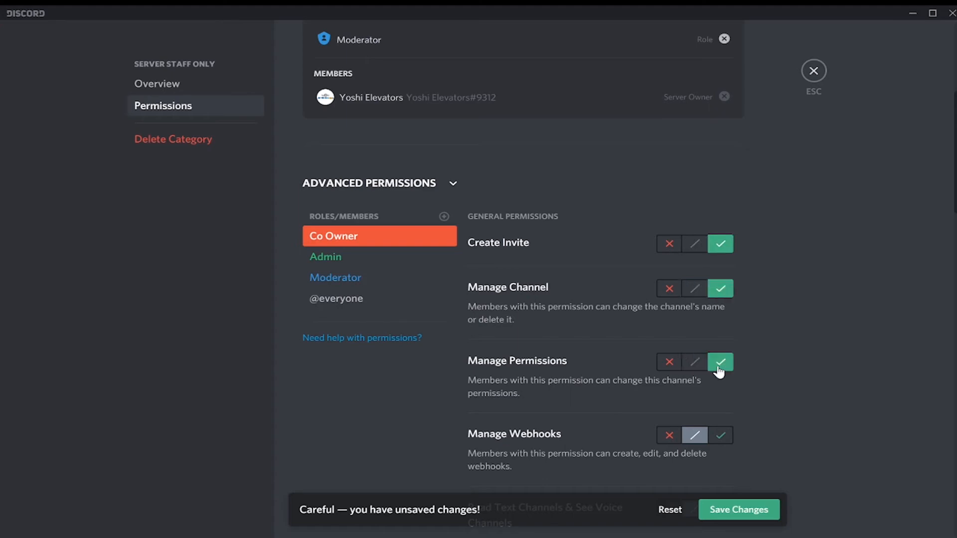
left_click(720, 435)
scroll(720, 290, "up", 5)
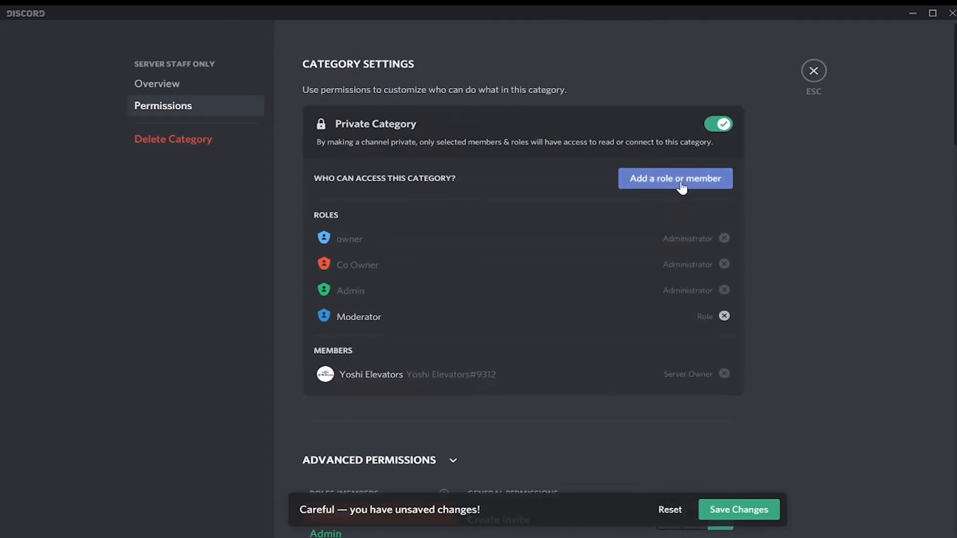
scroll(761, 181, "down", 10)
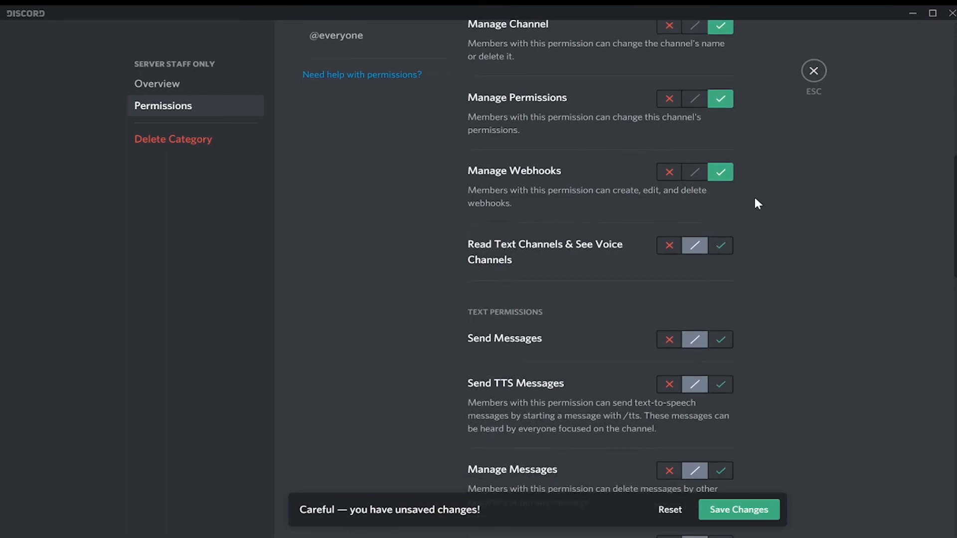
left_click(722, 247)
Allow the Co Owner role the Send Messages, Send TTS Messages, Manage Messages and Embed Links permissions
left_click(720, 340)
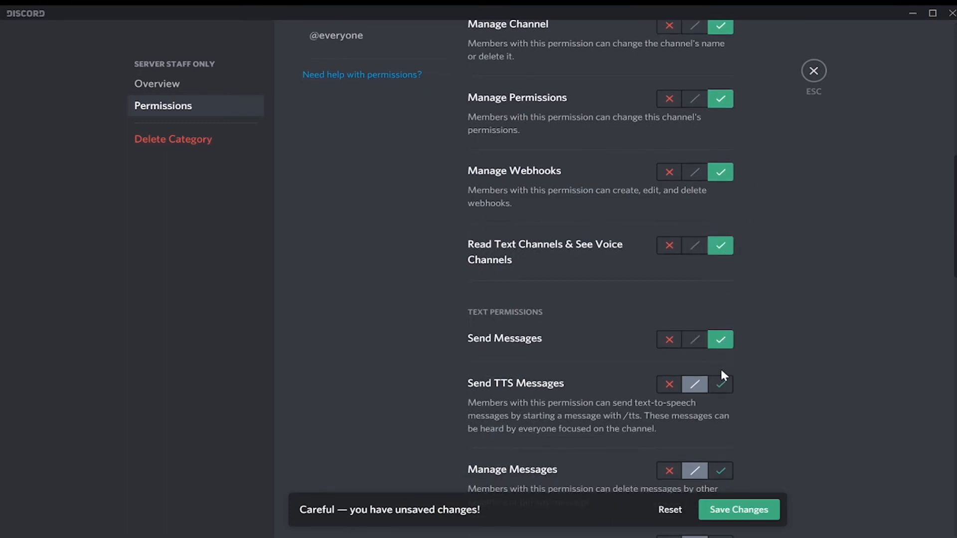
left_click(721, 384)
scroll(719, 386, "down", 2)
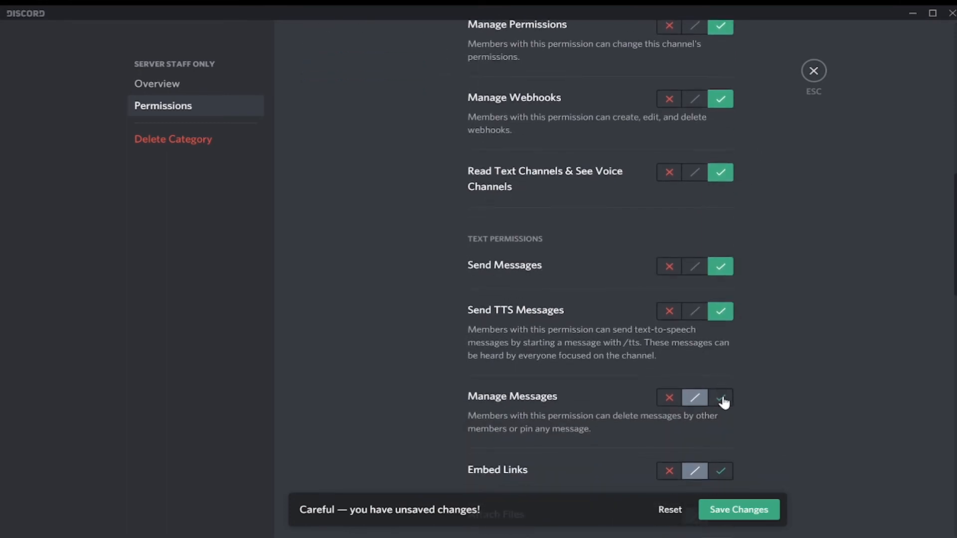
left_click(723, 398)
scroll(724, 402, "down", 1)
left_click(724, 402)
scroll(724, 403, "down", 1)
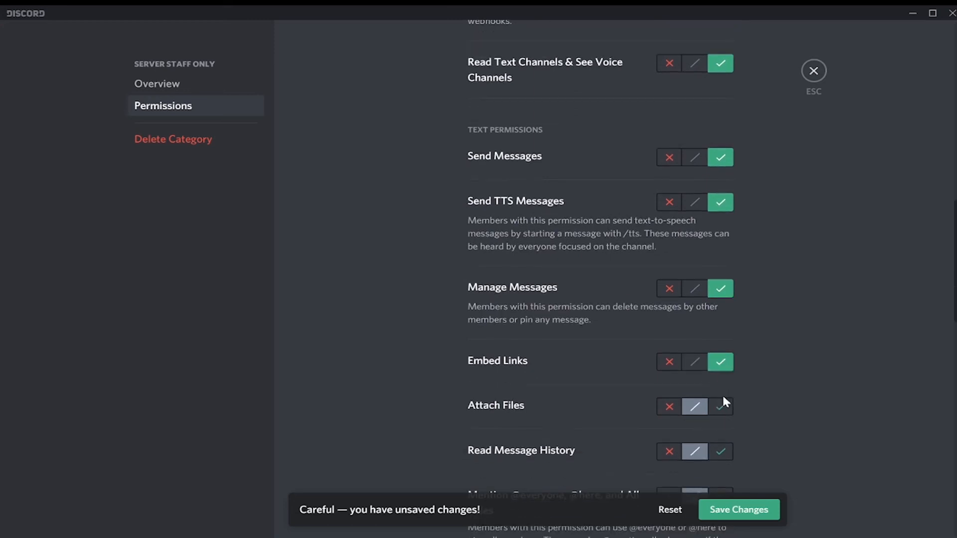
left_click(721, 406)
left_click(721, 451)
scroll(722, 452, "down", 8)
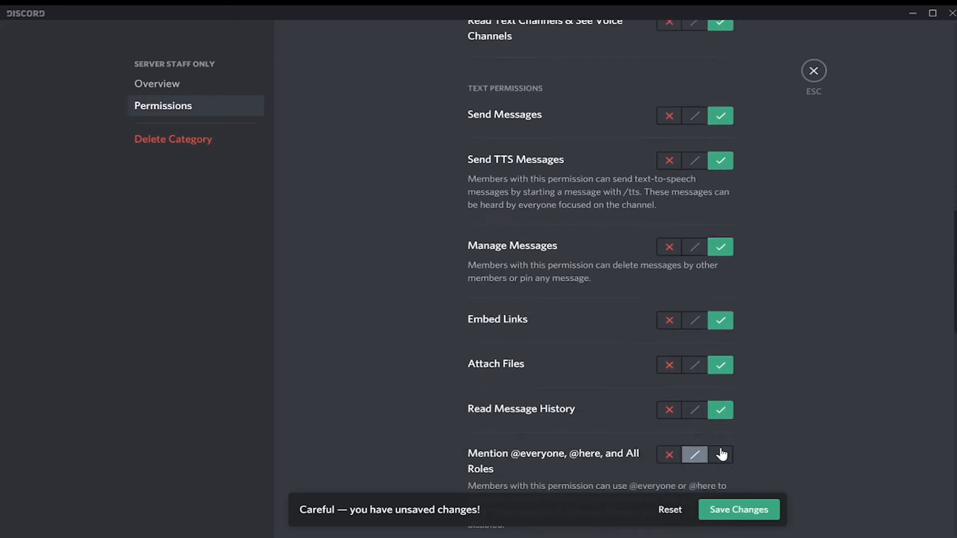
left_click(721, 153)
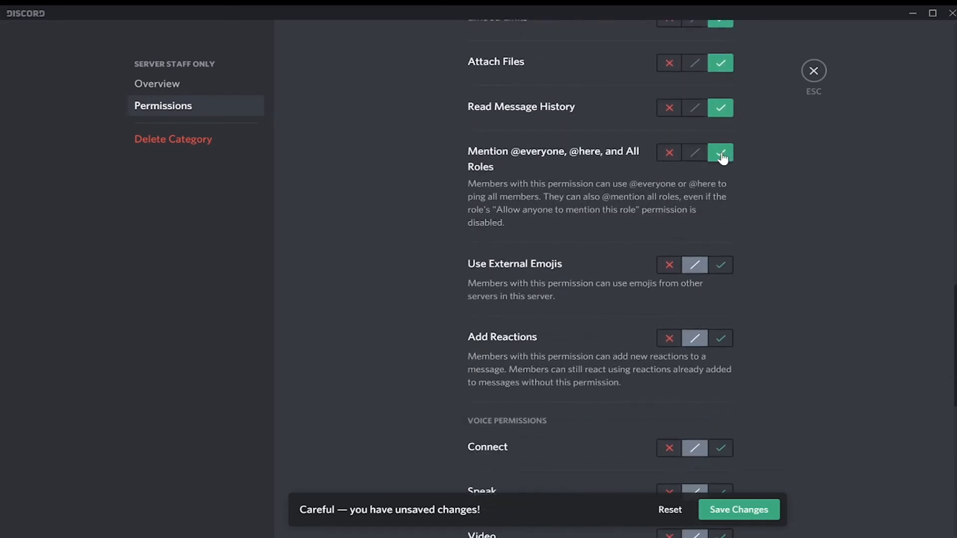
left_click(721, 265)
left_click(715, 341)
Allow the Co Owner role the Connect, Speak, Video and Mute Members voice permissions
scroll(713, 339, "down", 4)
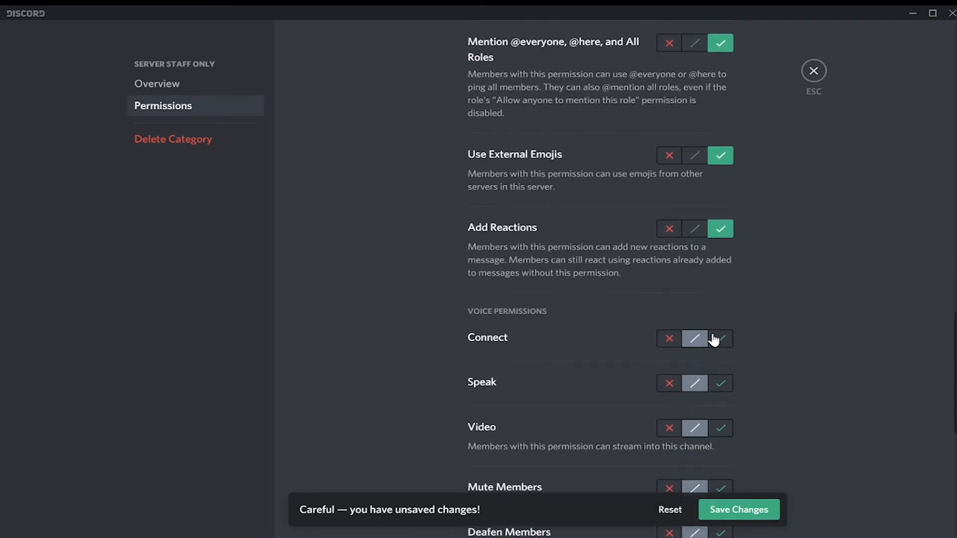
left_click(718, 336)
scroll(717, 336, "down", 2)
left_click(725, 323)
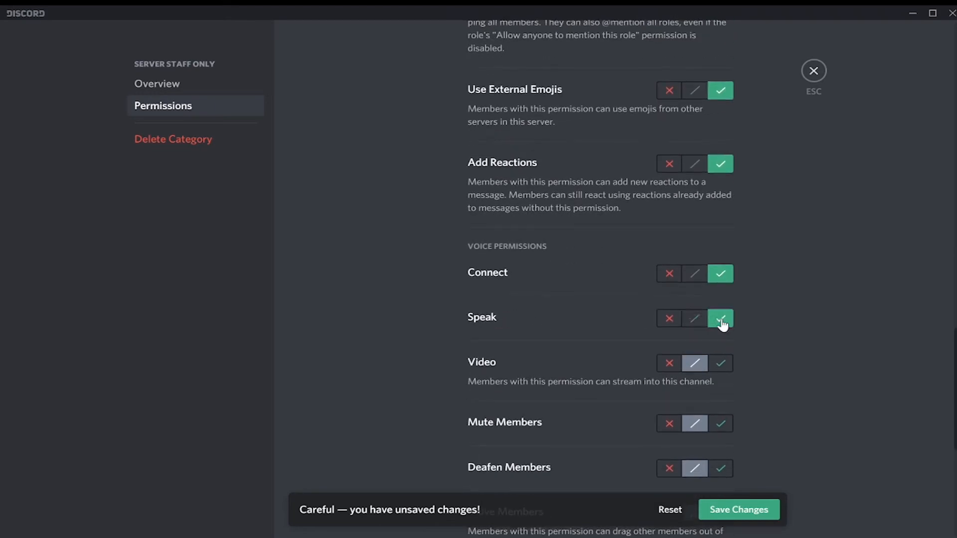
left_click(716, 372)
left_click(720, 423)
Allow the Co Owner role the Deafen Members, Move Members and Use Voice Activity voice permissions
scroll(716, 425, "down", 2)
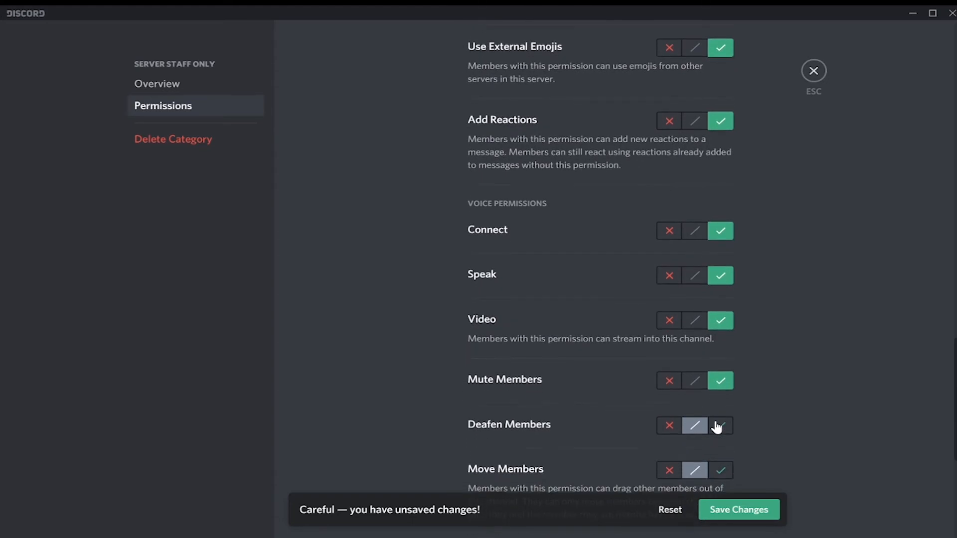
left_click(720, 424)
scroll(716, 425, "down", 2)
left_click(717, 425)
scroll(716, 426, "down", 2)
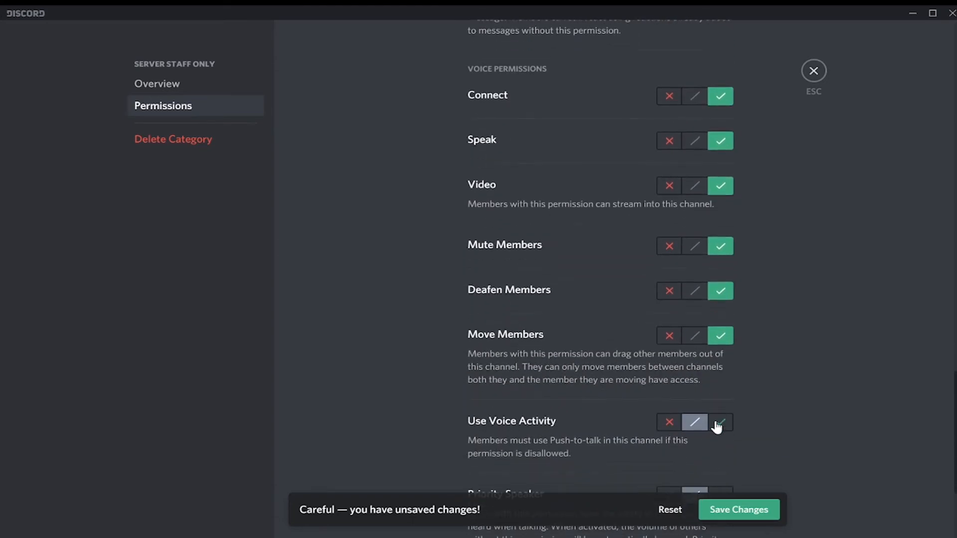
left_click(718, 423)
scroll(718, 424, "down", 2)
scroll(727, 408, "up", 15)
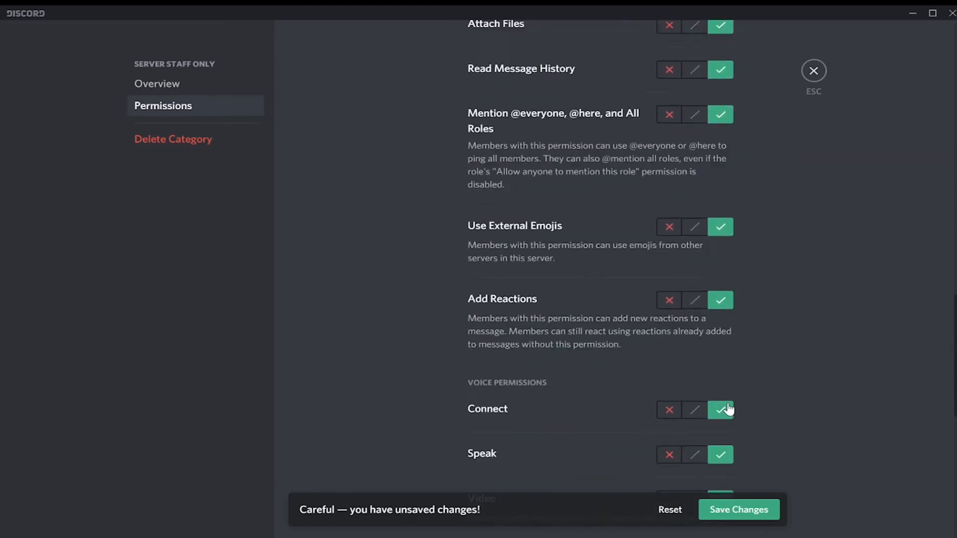
Add the owner role to the Server Staff Only category's advanced permissions
scroll(446, 330, "down", 5)
scroll(447, 330, "down", 1)
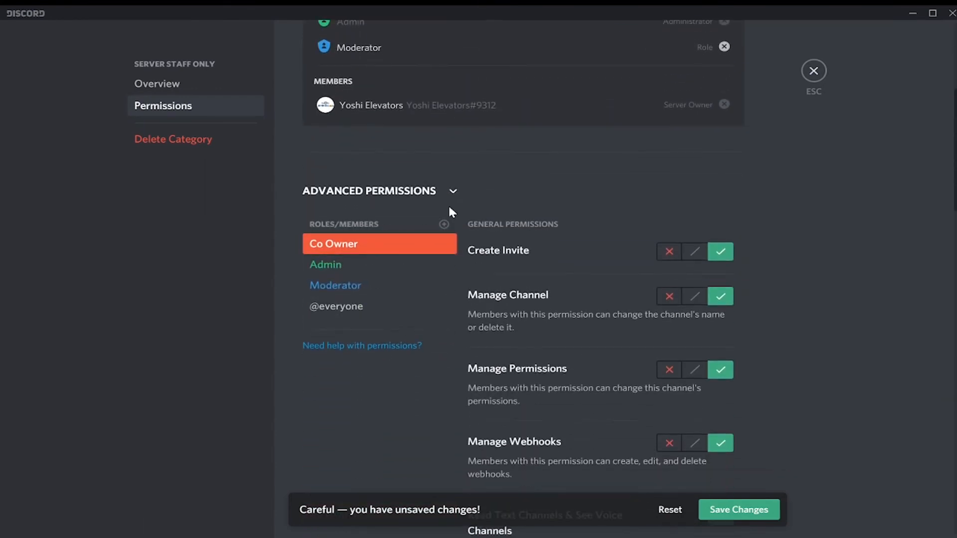
left_click(444, 224)
left_click(391, 319)
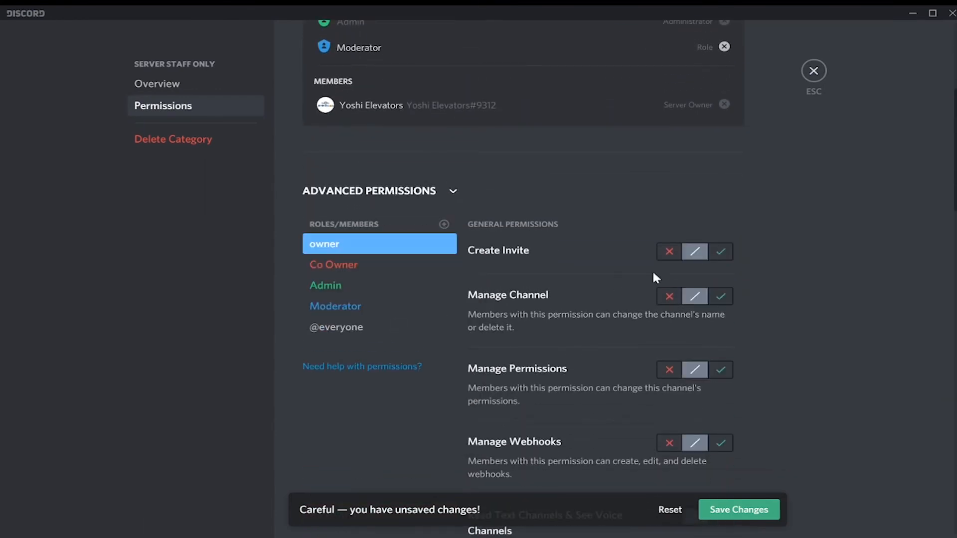
Allow the owner role to Create Invite, Manage Channel, Manage Permissions, Manage Webhooks, and Read Text Channels & See Voice Channels
left_click(721, 252)
left_click(723, 296)
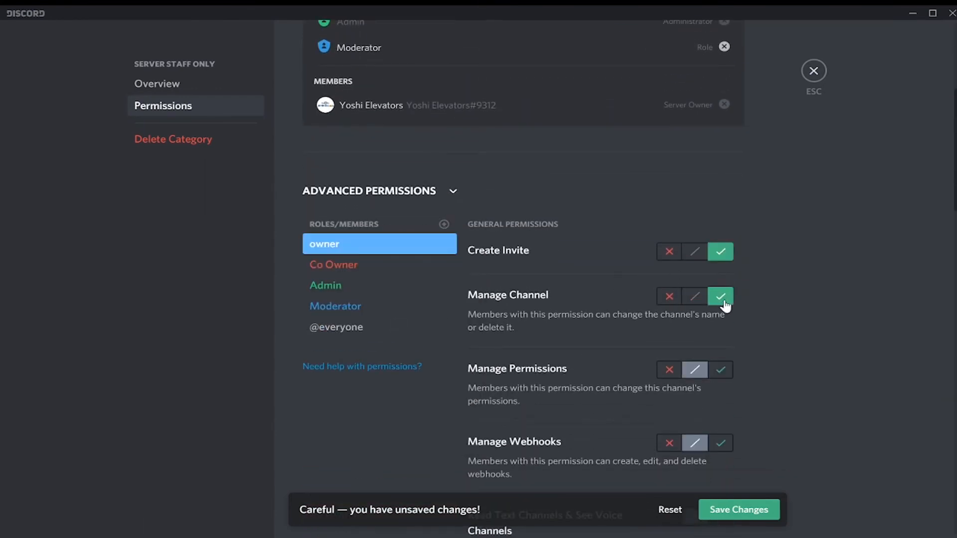
left_click(721, 370)
left_click(719, 449)
scroll(718, 449, "down", 2)
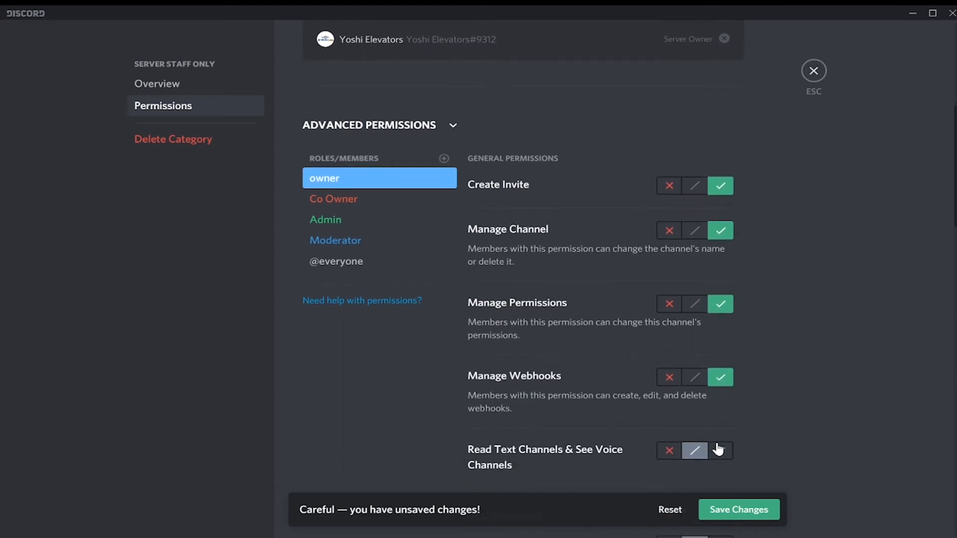
left_click(718, 449)
Allow the owner role the Send Messages, Send TTS Messages, Manage Messages and Embed Links permissions
scroll(718, 448, "down", 2)
left_click(719, 448)
scroll(718, 449, "down", 2)
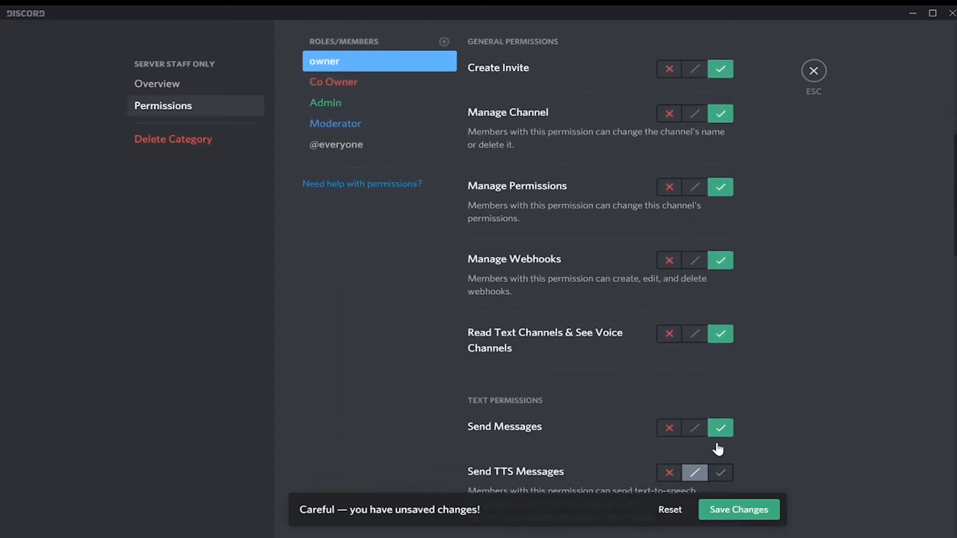
left_click(718, 448)
scroll(718, 448, "down", 2)
left_click(718, 448)
scroll(719, 448, "down", 2)
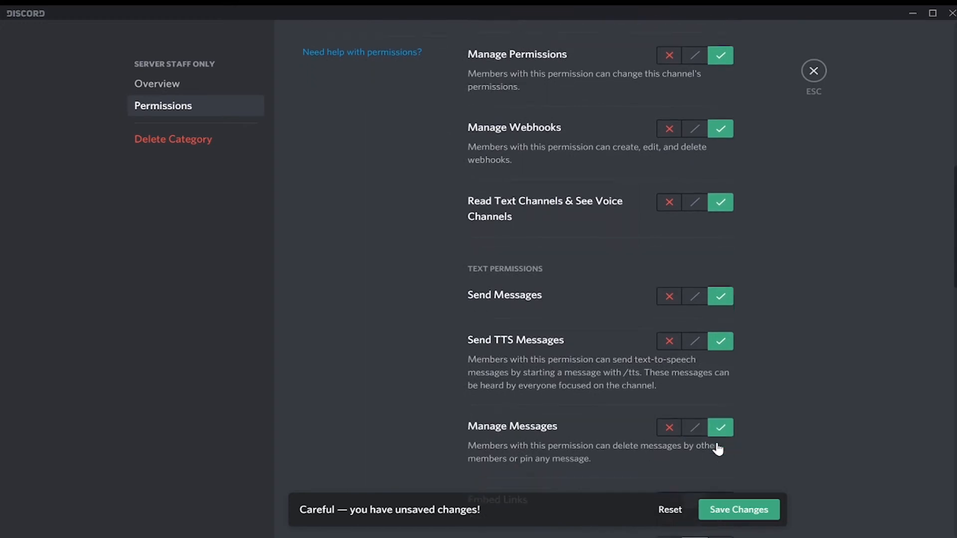
left_click(719, 449)
scroll(718, 449, "down", 2)
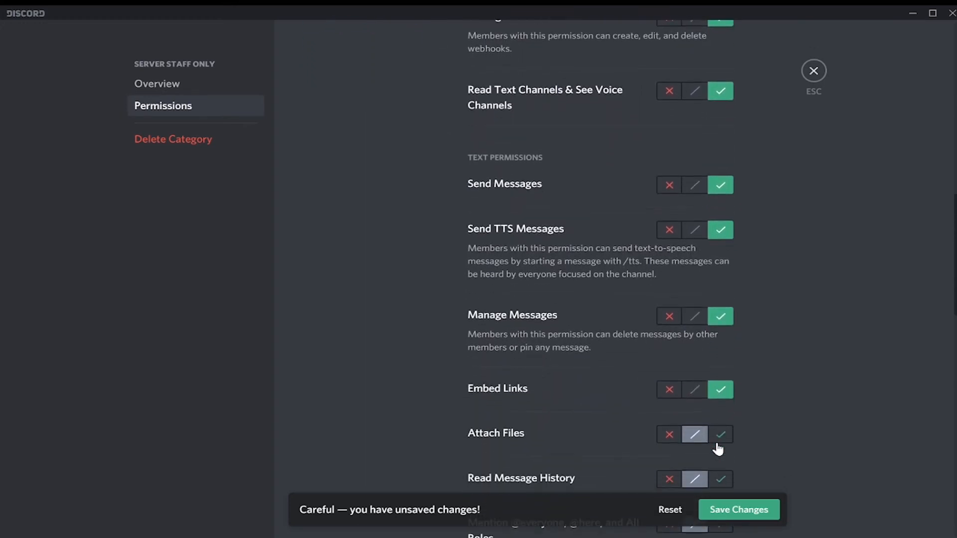
left_click(719, 449)
scroll(718, 448, "down", 2)
left_click(718, 449)
scroll(718, 448, "down", 2)
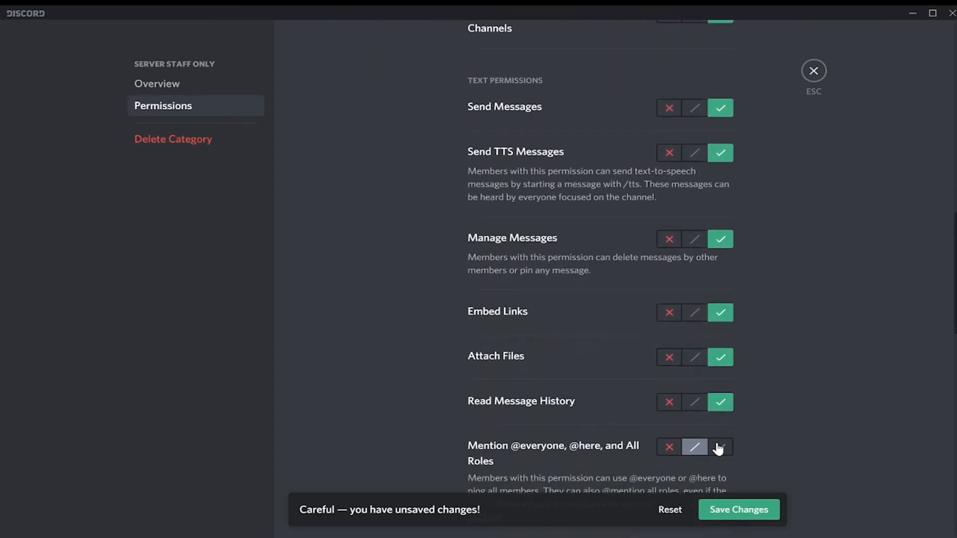
left_click(718, 449)
scroll(718, 448, "down", 4)
left_click(719, 448)
scroll(718, 449, "down", 4)
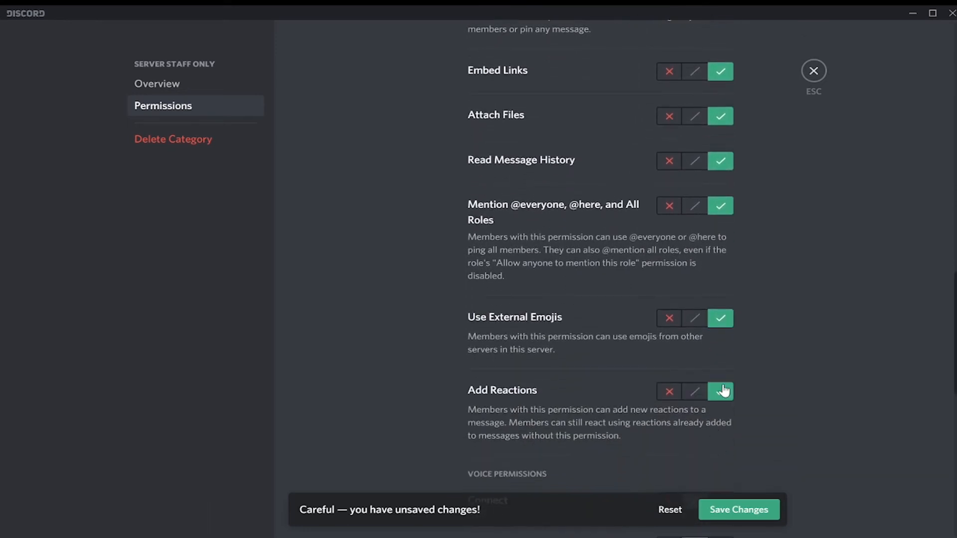
left_click(724, 393)
Allow the owner role the Connect, Speak, Video and Mute Members voice permissions
scroll(724, 392, "down", 3)
left_click(724, 391)
scroll(725, 391, "down", 1)
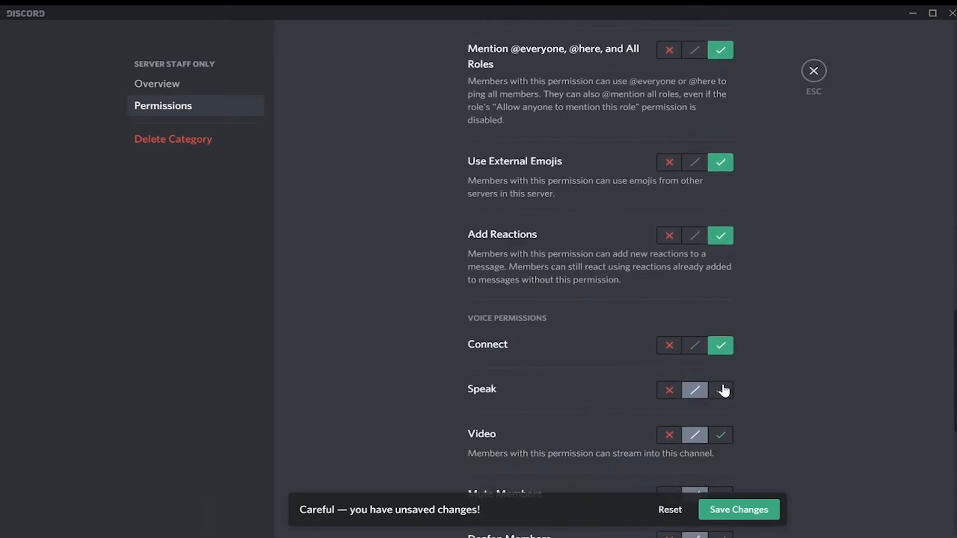
left_click(723, 392)
scroll(722, 391, "down", 1)
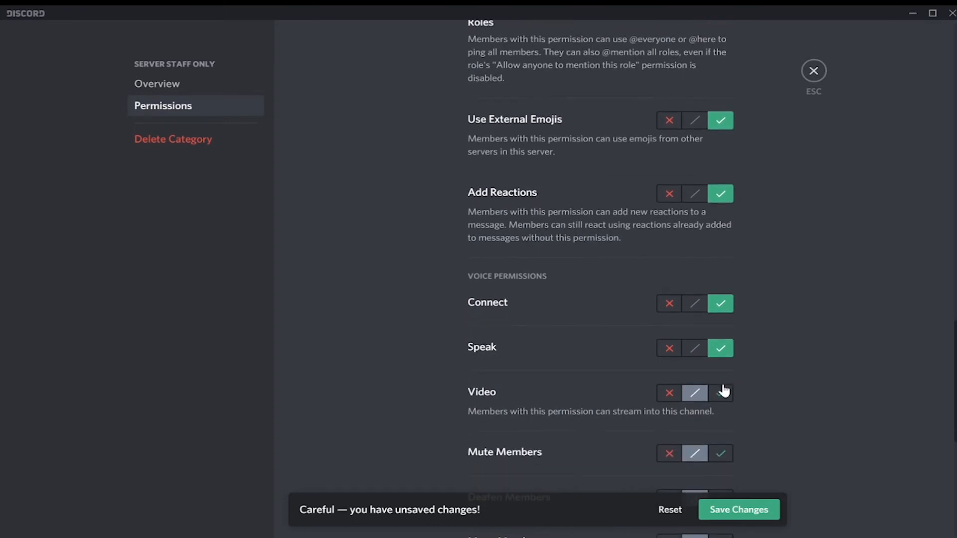
left_click(723, 391)
scroll(723, 392, "down", 3)
scroll(723, 388, "up", 1)
left_click(723, 386)
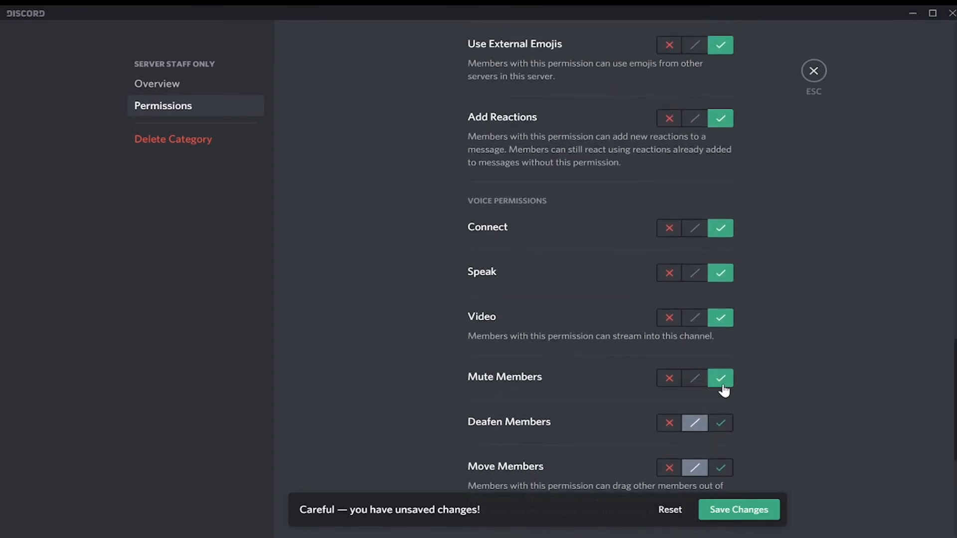
Allow the owner role the Deafen Members, Move Members, Use Voice Activity and Priority Speaker voice permissions
left_click(719, 424)
left_click(718, 478)
scroll(751, 238, "down", 5)
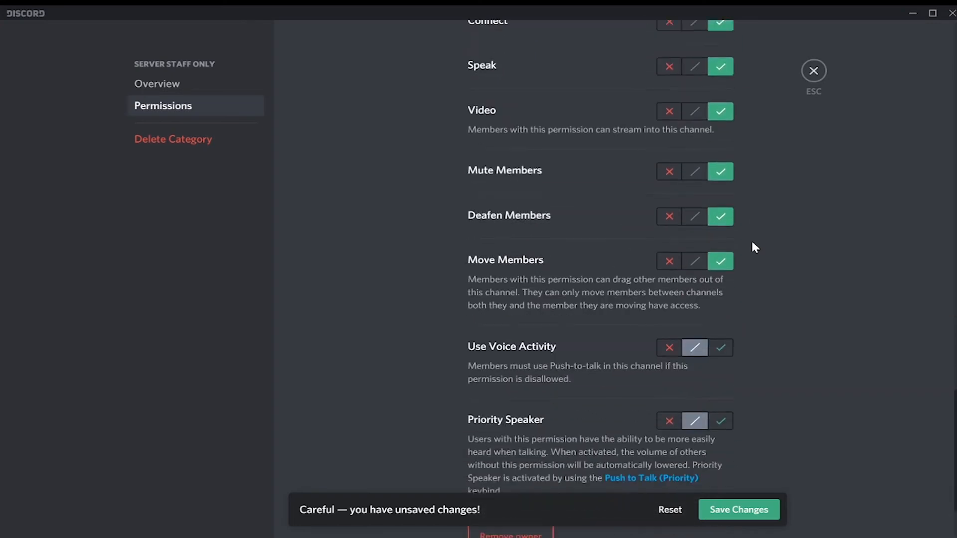
left_click(727, 323)
left_click(721, 391)
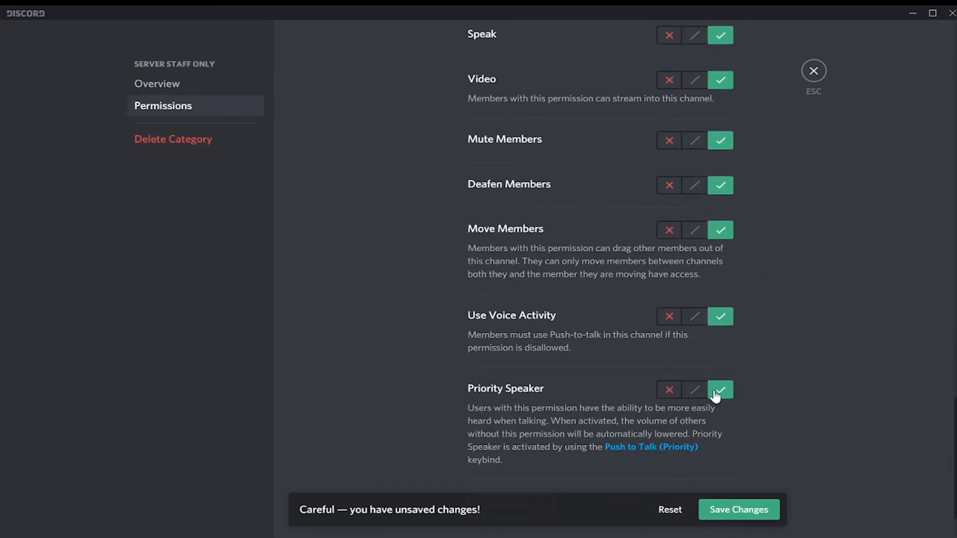
Save the Server Staff Only category's permission changes and close its settings
scroll(718, 394, "up", 20)
scroll(716, 396, "down", 3)
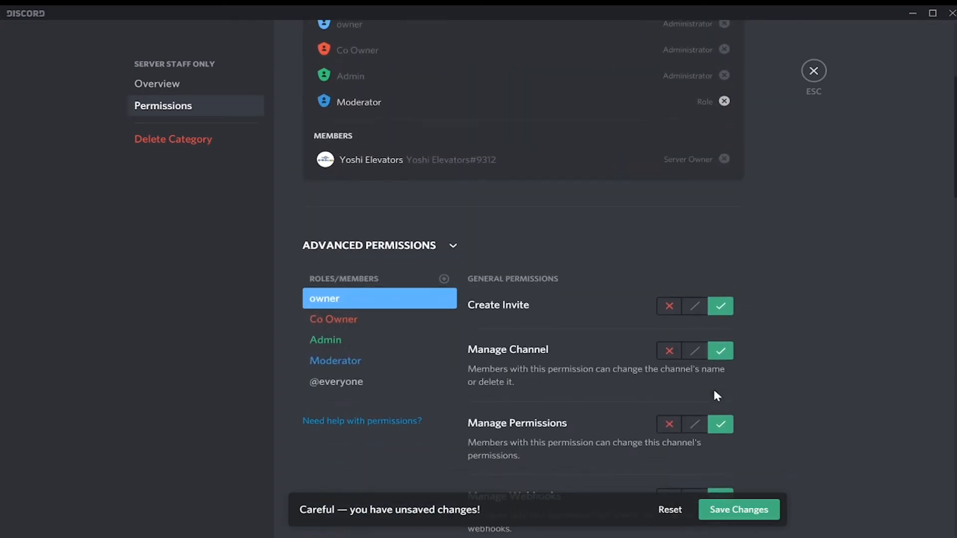
left_click(758, 511)
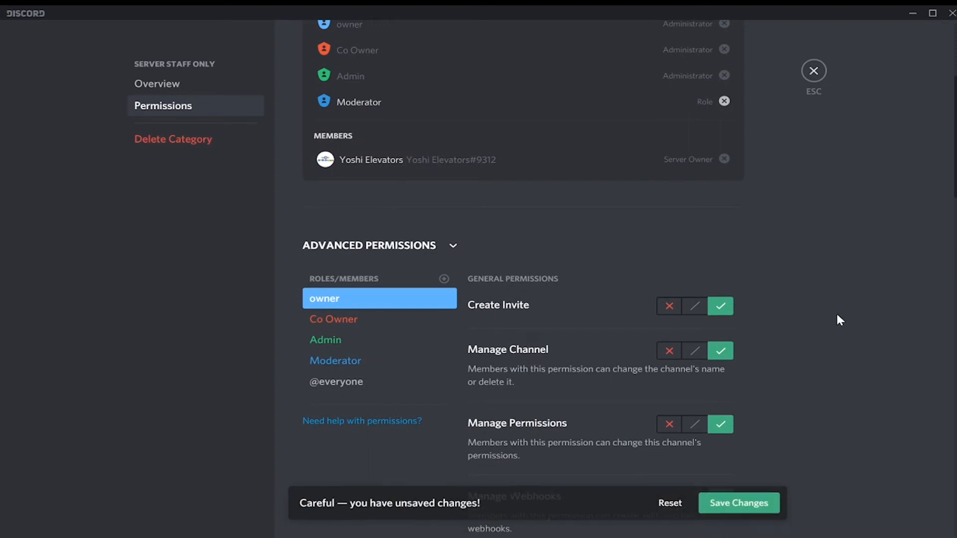
scroll(837, 315, "up", 4)
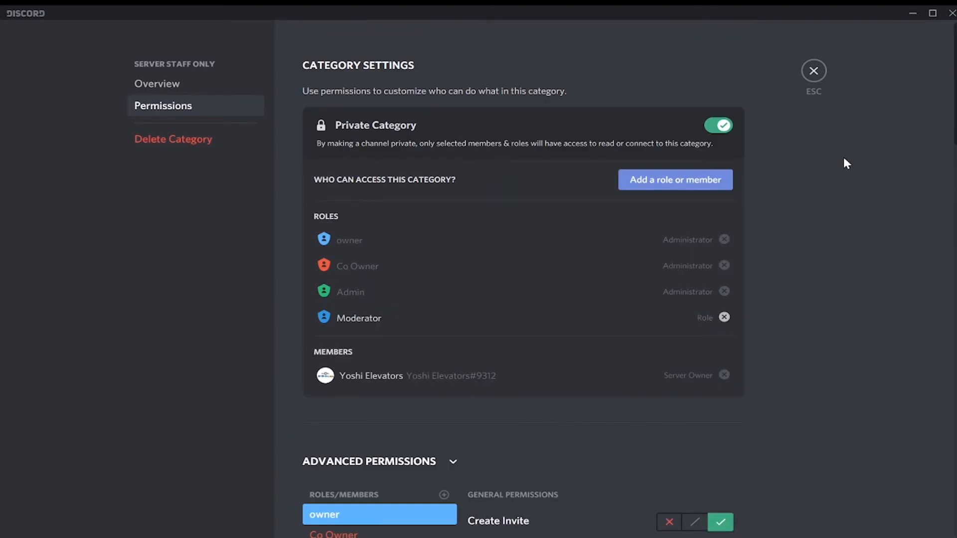
scroll(832, 308, "down", 1)
scroll(828, 279, "up", 1)
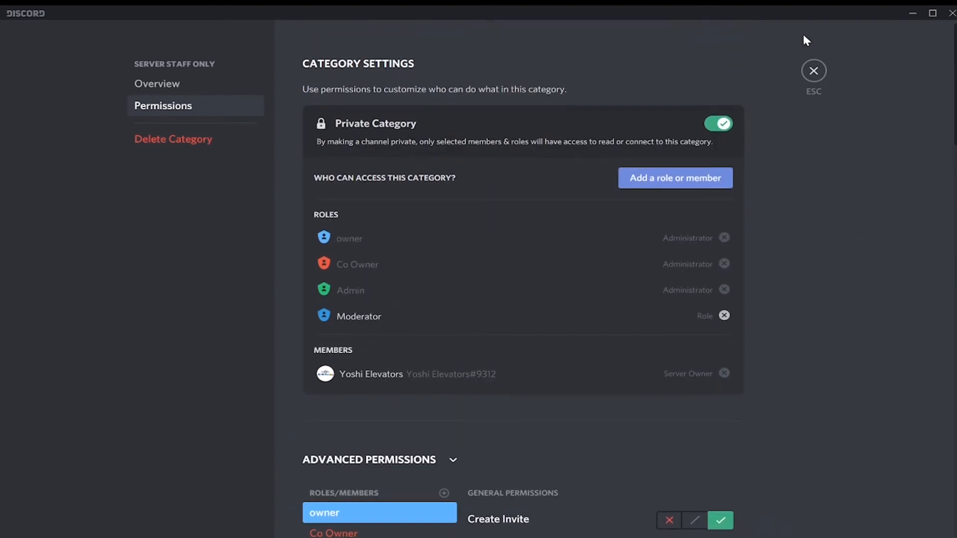
left_click(811, 70)
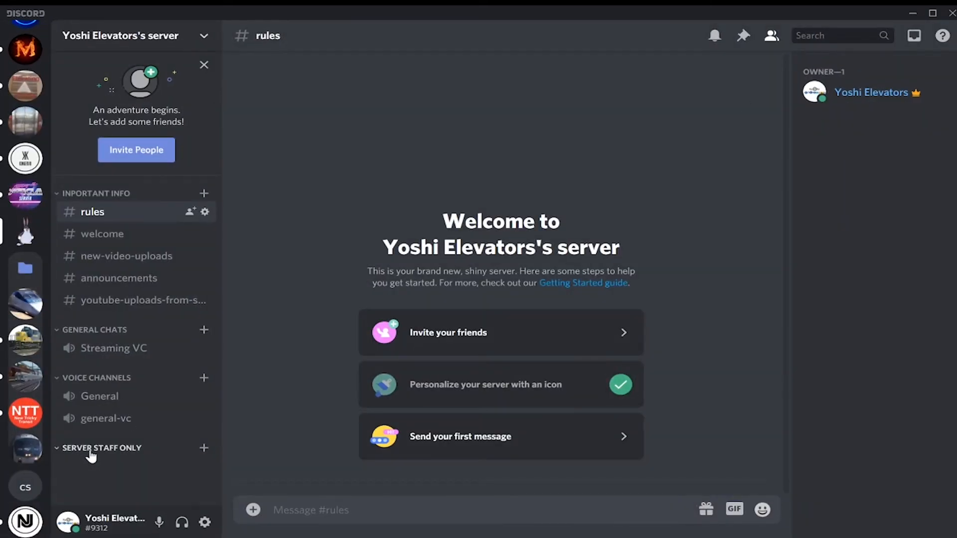
Start a new voice channel in the Server Staff Only category
left_click(204, 447)
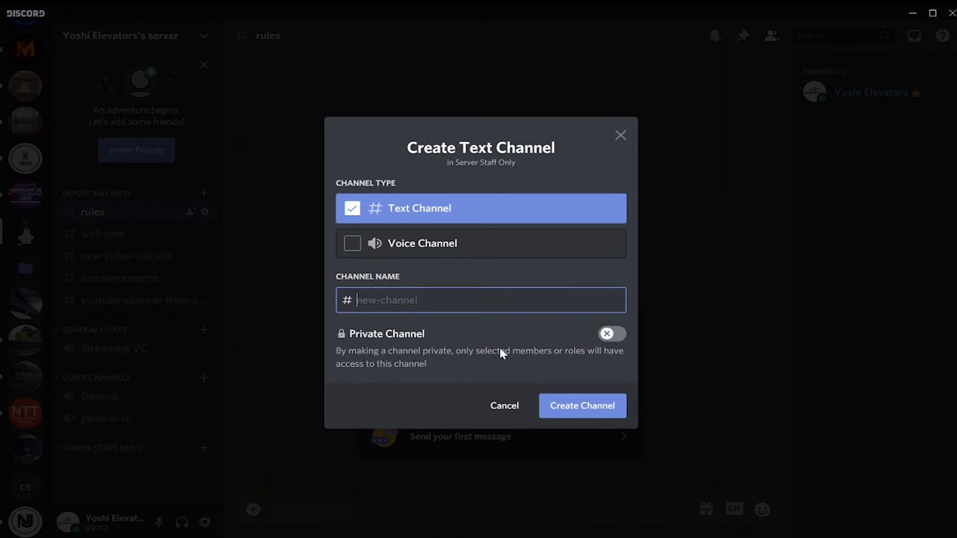
left_click(443, 249)
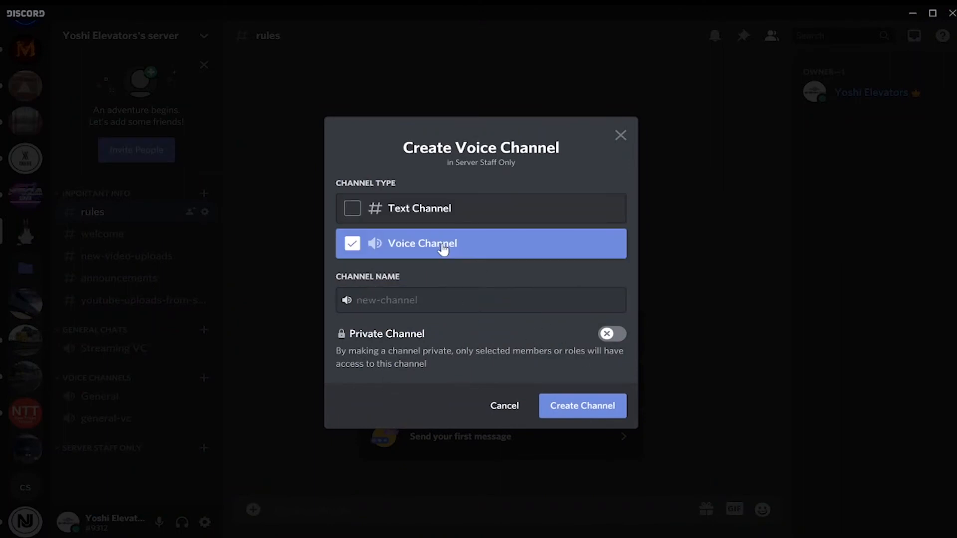
left_click(446, 211)
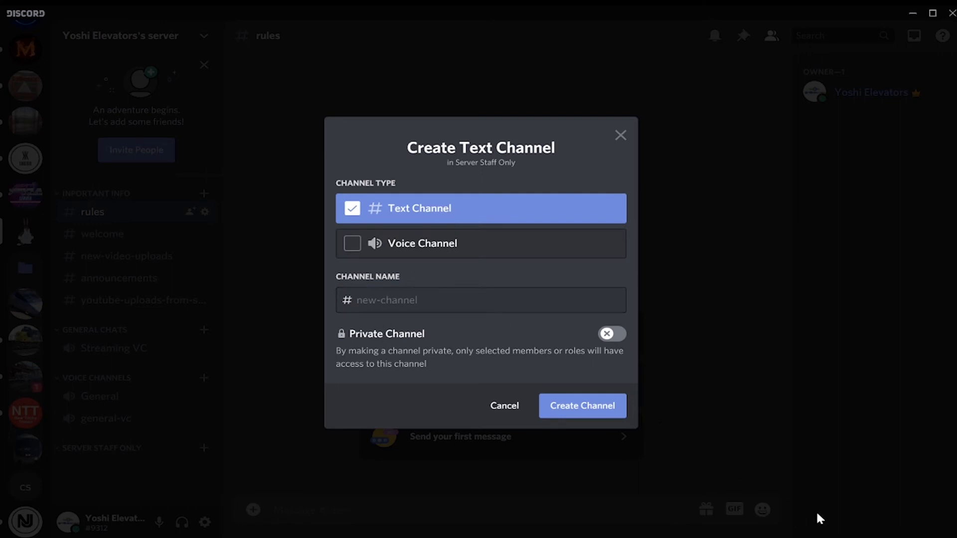
left_click(430, 304)
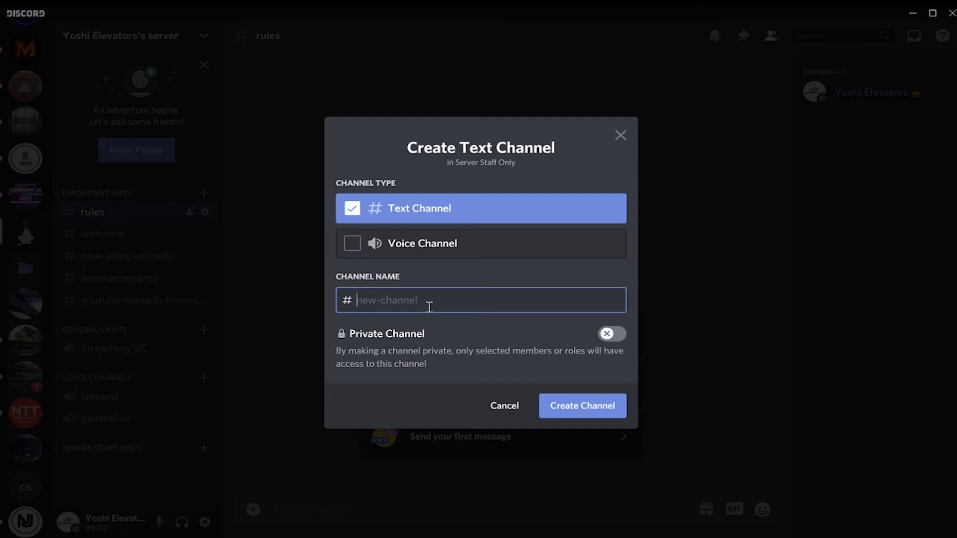
left_click(416, 236)
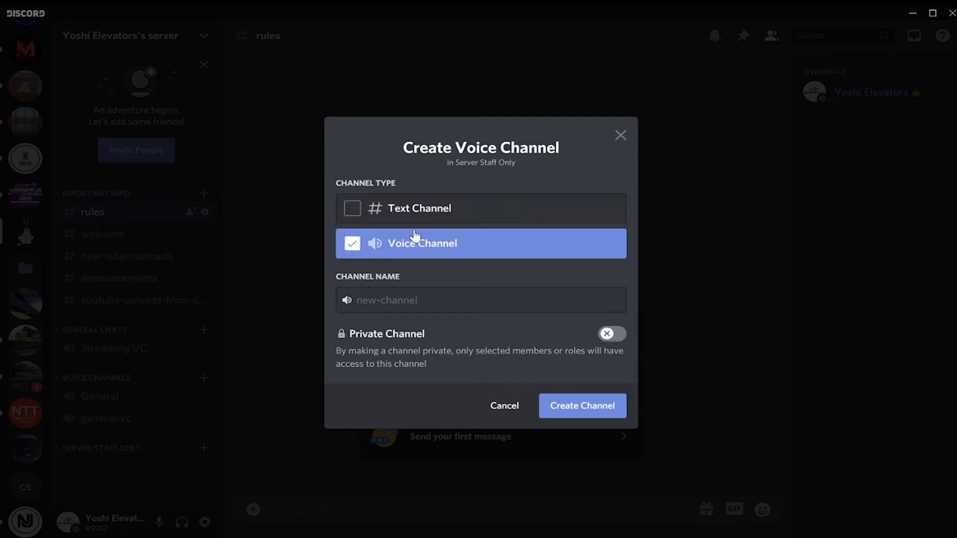
left_click(377, 298)
type("Staff VC")
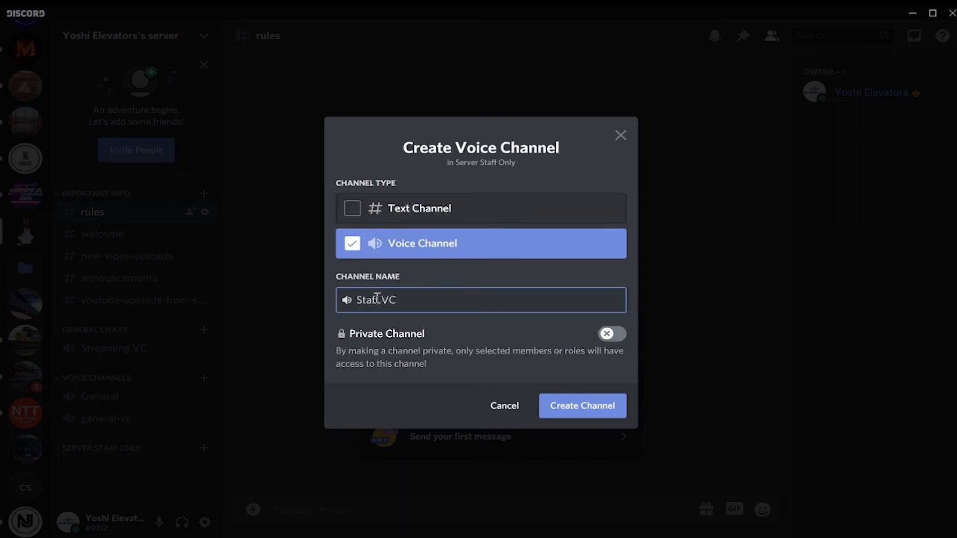
key("BackSpace")
key("BackSpace")
key("BackSpace")
key("BackSpace")
key("BackSpace")
key("BackSpace")
key("BackSpace")
Name the new voice channel "Mods and Admins VC" and create it
type("Mo")
left_click(567, 414)
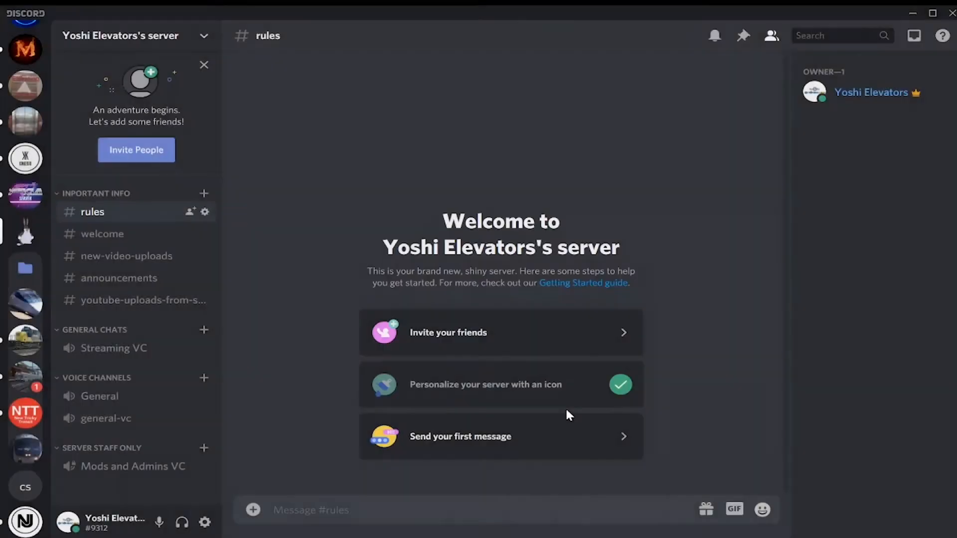
Create a text channel named mods-and-admins-text in the Server Staff Only category
left_click(204, 447)
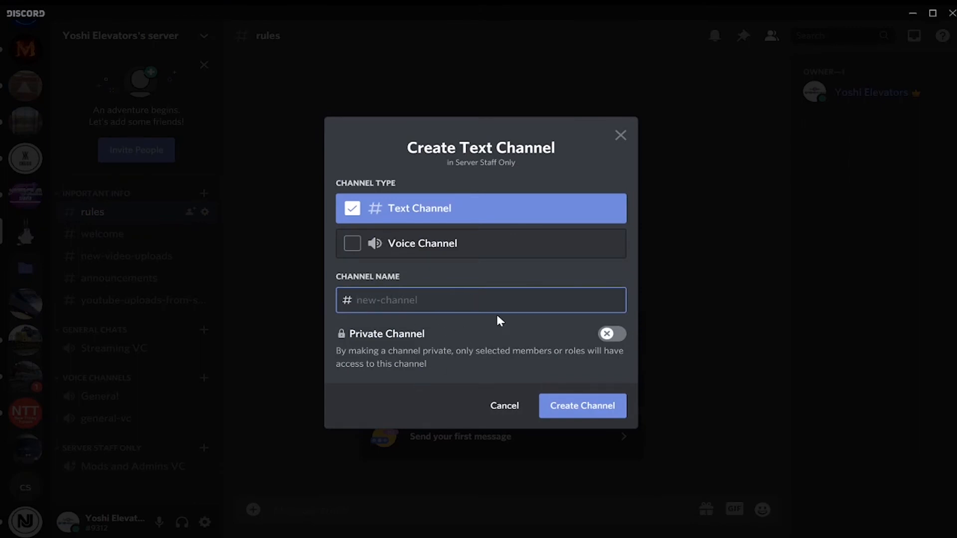
type("mods-and-admins-text")
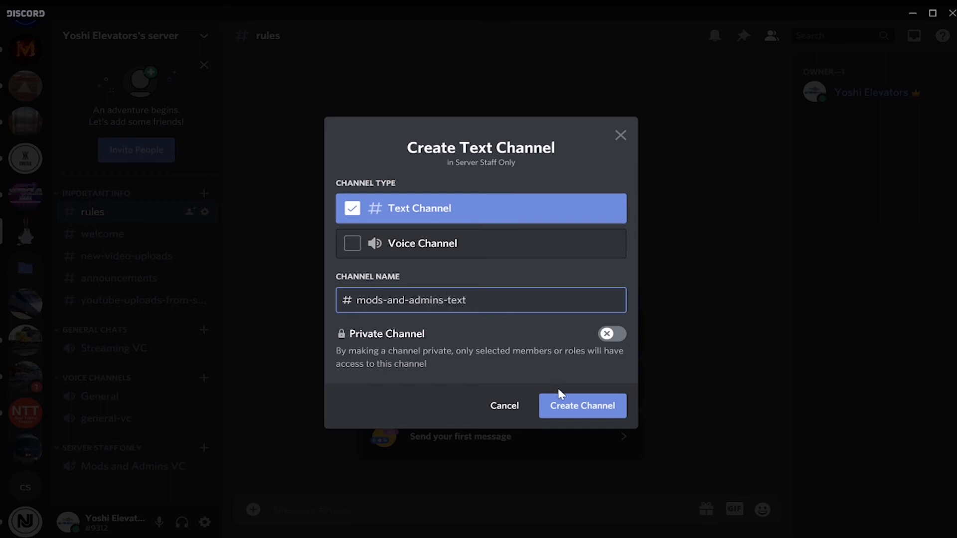
left_click(571, 410)
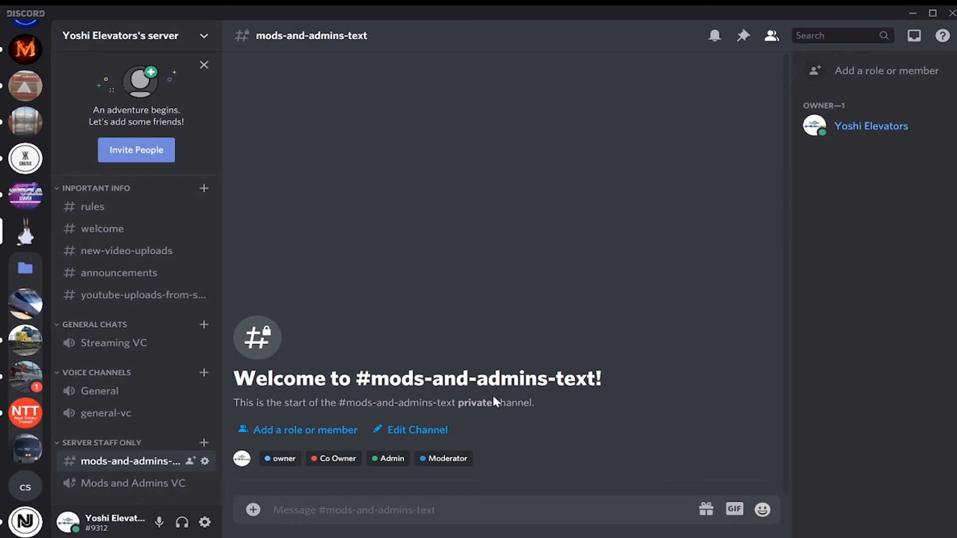
Create a text channel named admins-text in the Server Staff Only category
left_click(204, 441)
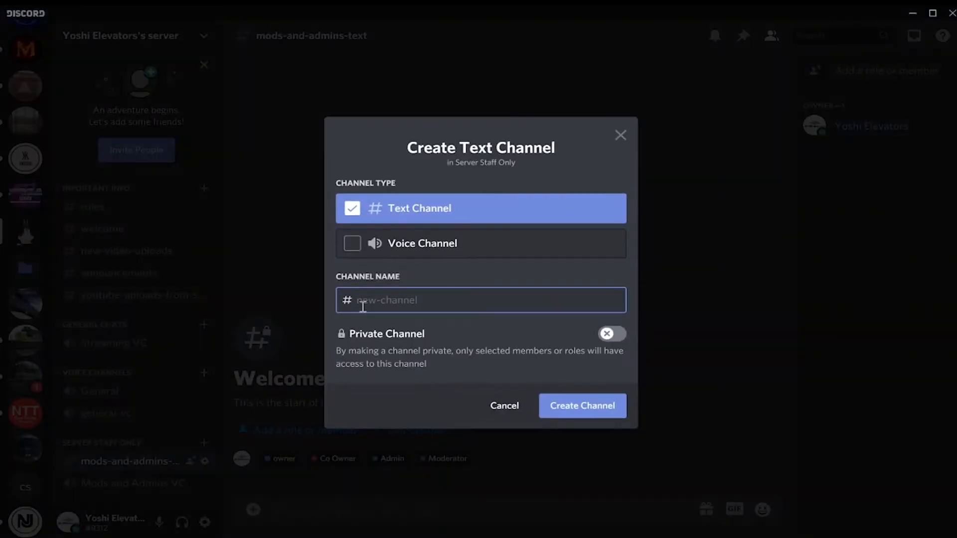
type("admins-text")
left_click(549, 418)
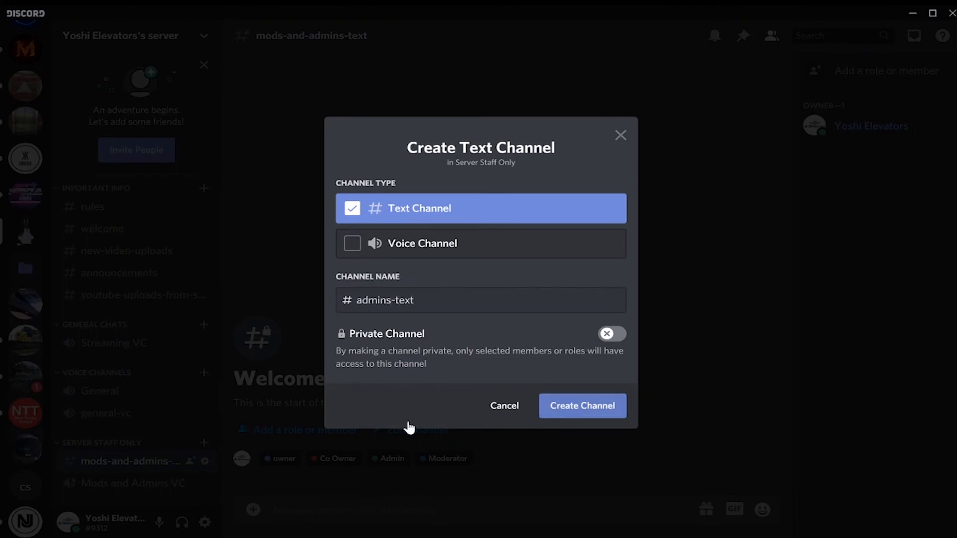
Remove the Moderator role from the admins-text channel's permissions and move the channel above mods-and-admins-text
scroll(189, 425, "down", 1)
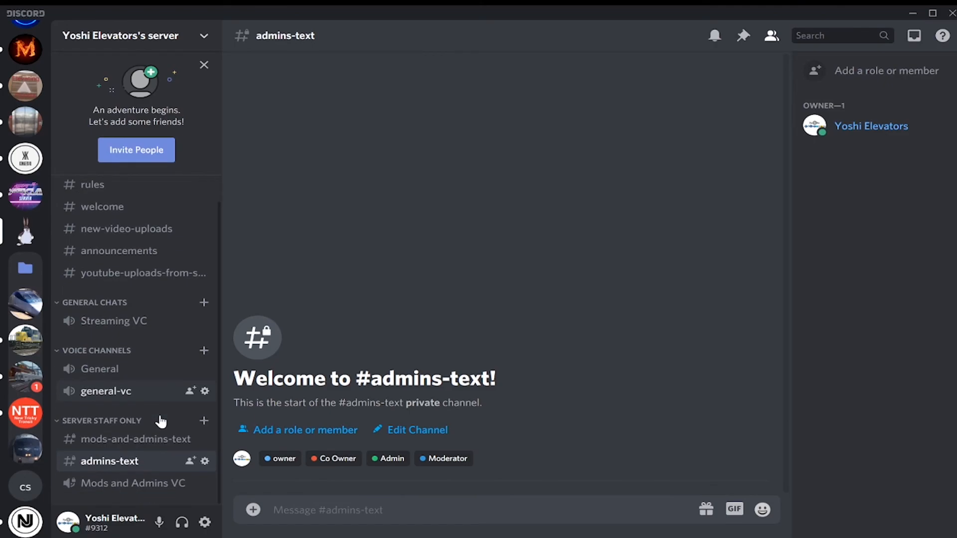
left_click(205, 462)
left_click(186, 103)
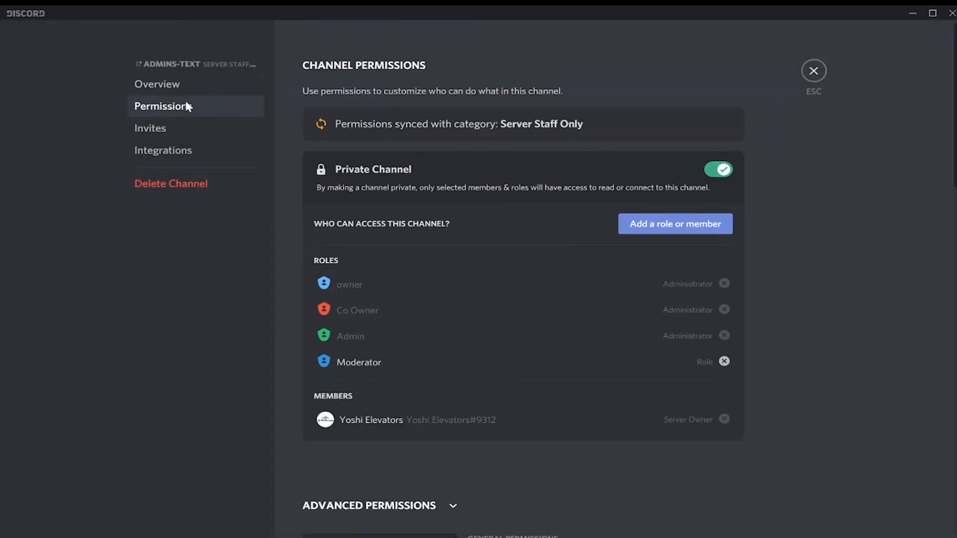
scroll(362, 312, "down", 3)
scroll(361, 312, "up", 1)
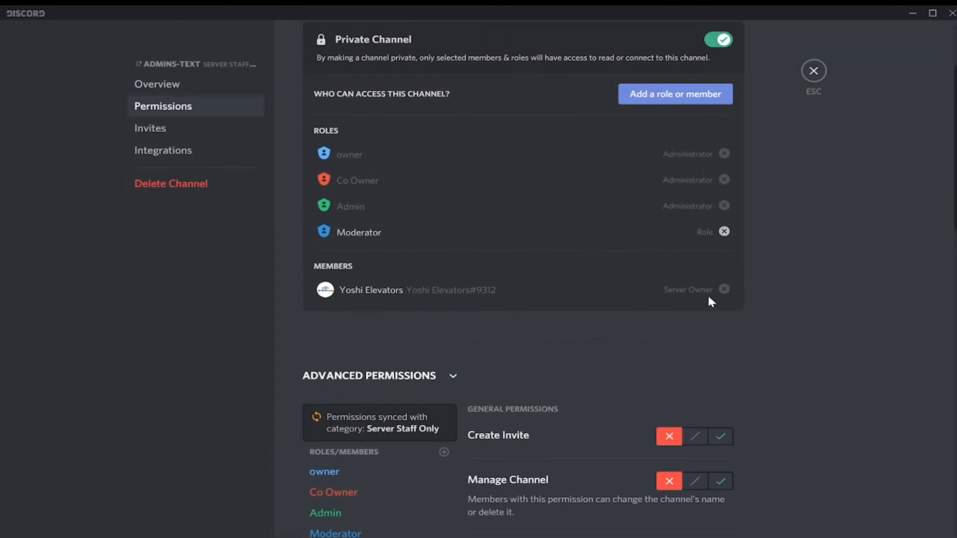
left_click(724, 232)
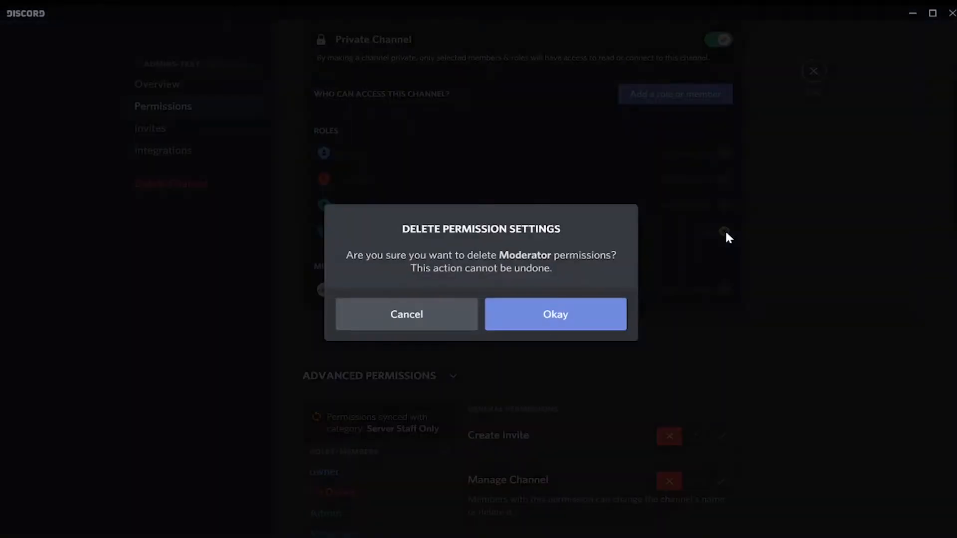
left_click(601, 309)
scroll(722, 240, "down", 5)
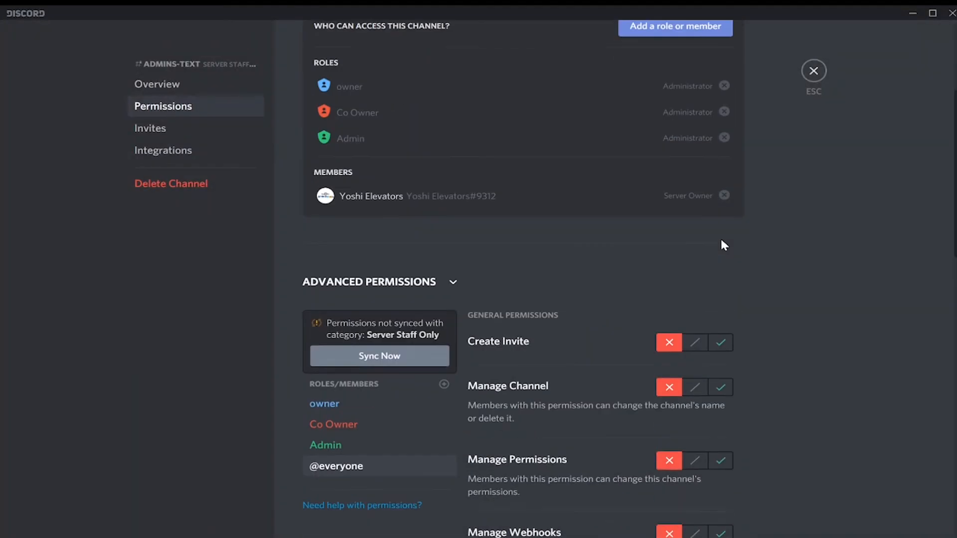
scroll(723, 241, "up", 1)
scroll(724, 245, "up", 3)
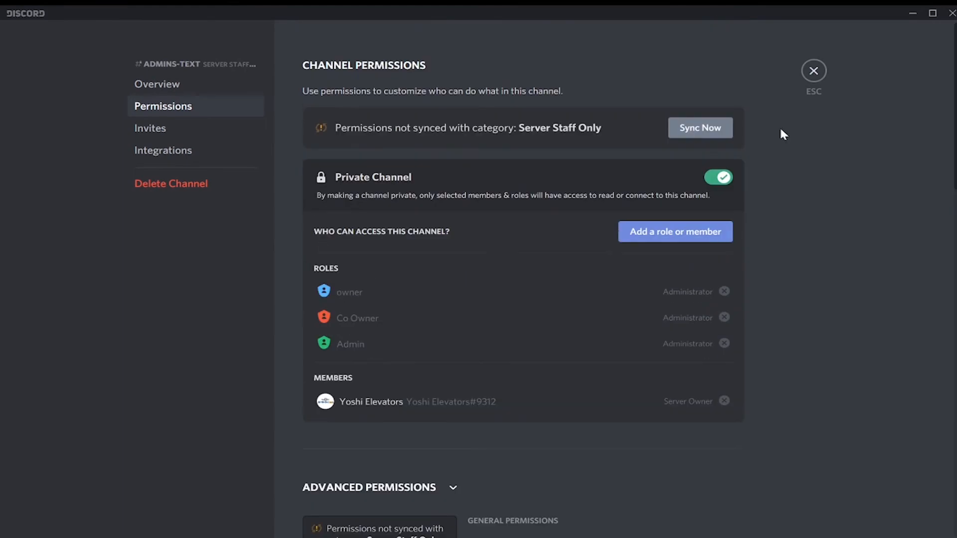
left_click(813, 80)
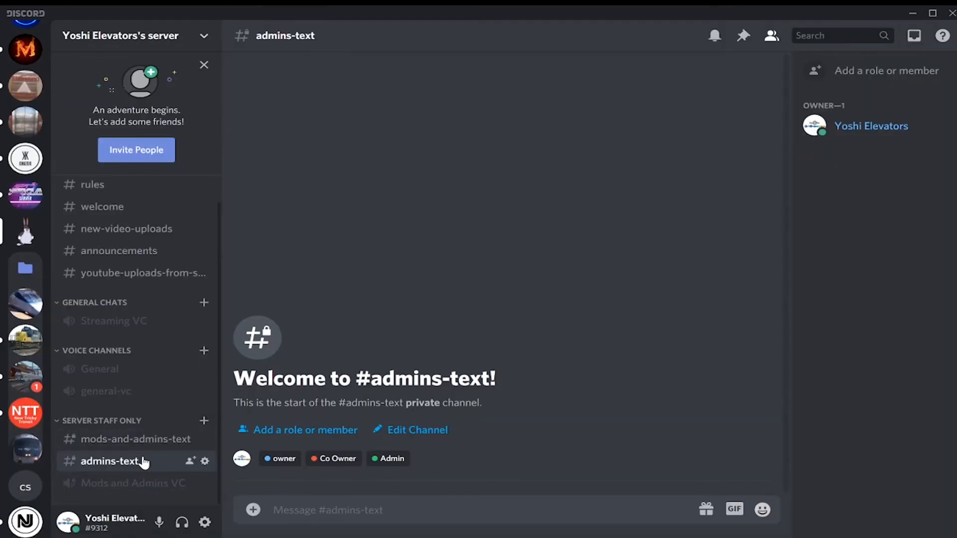
left_click_drag(128, 418, 94, 441)
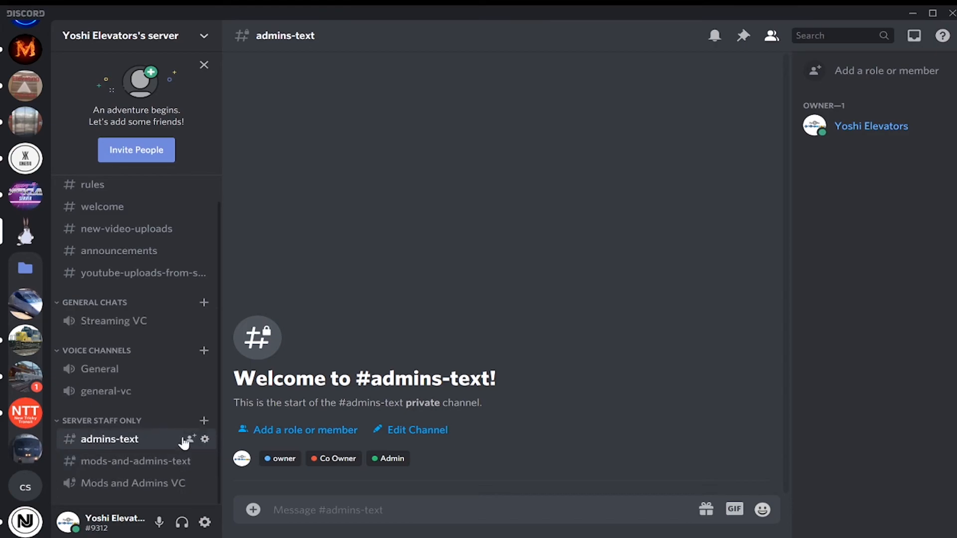
Create a voice channel named "Admins VC" in the Server Staff Only category and place it above Mods and Admins VC
left_click(204, 421)
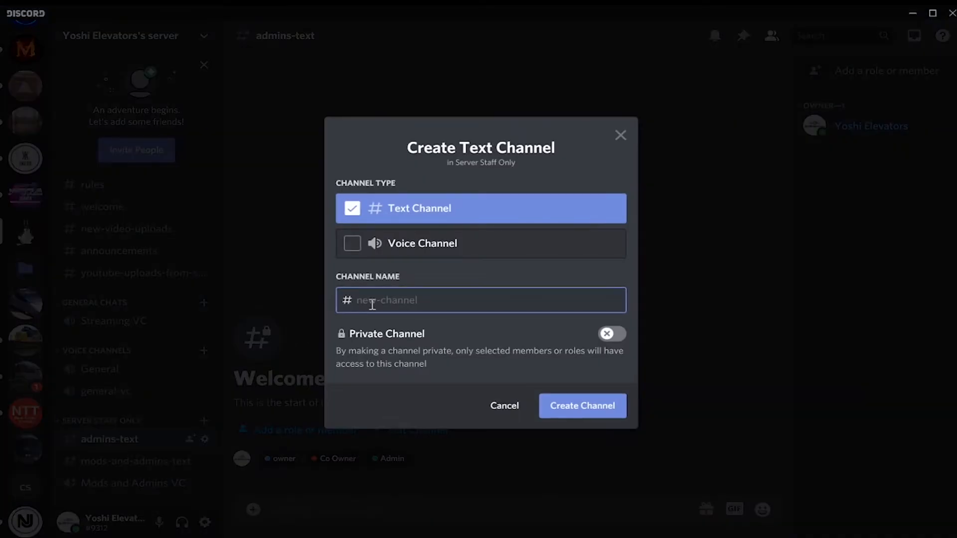
left_click(394, 249)
left_click(433, 303)
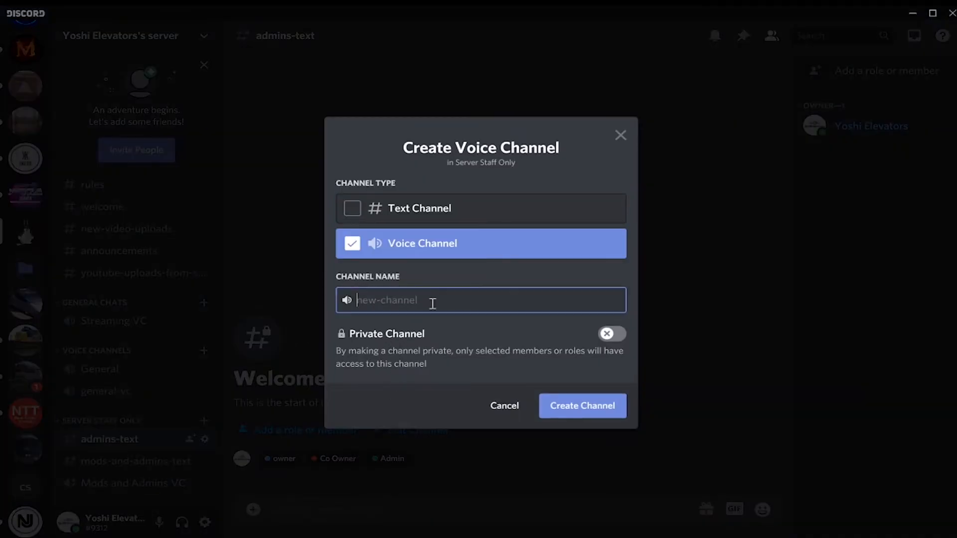
type("Admins VC")
left_click(567, 408)
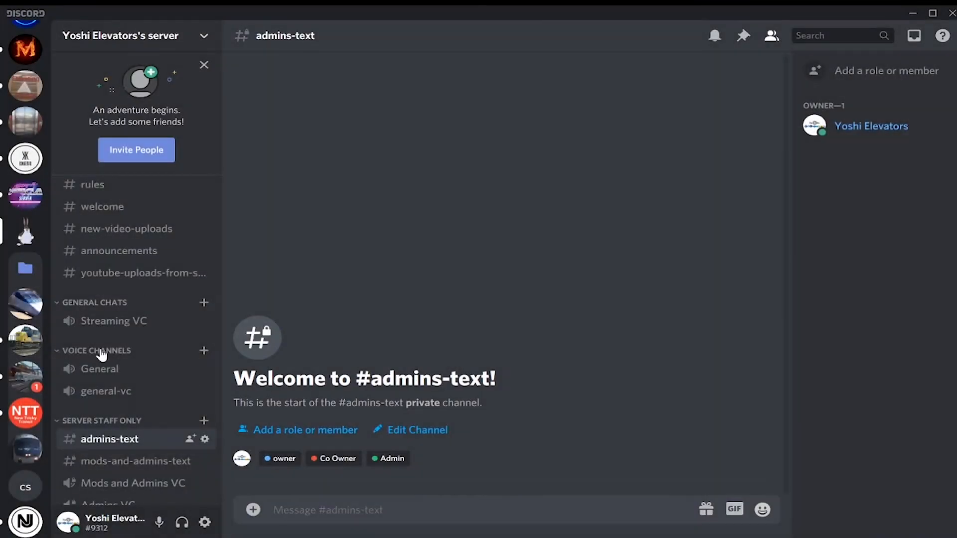
left_click_drag(96, 483, 78, 459)
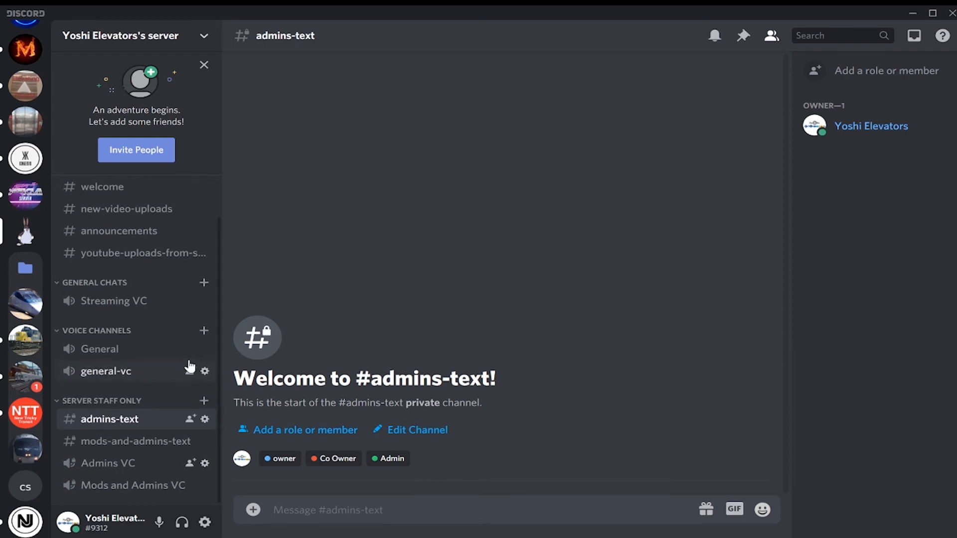
scroll(188, 357, "up", 2)
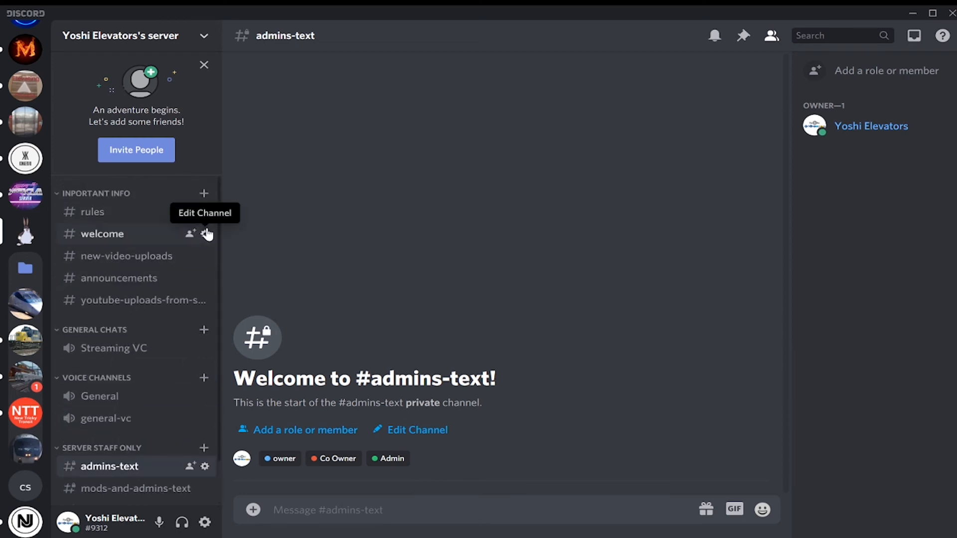
left_click(205, 212)
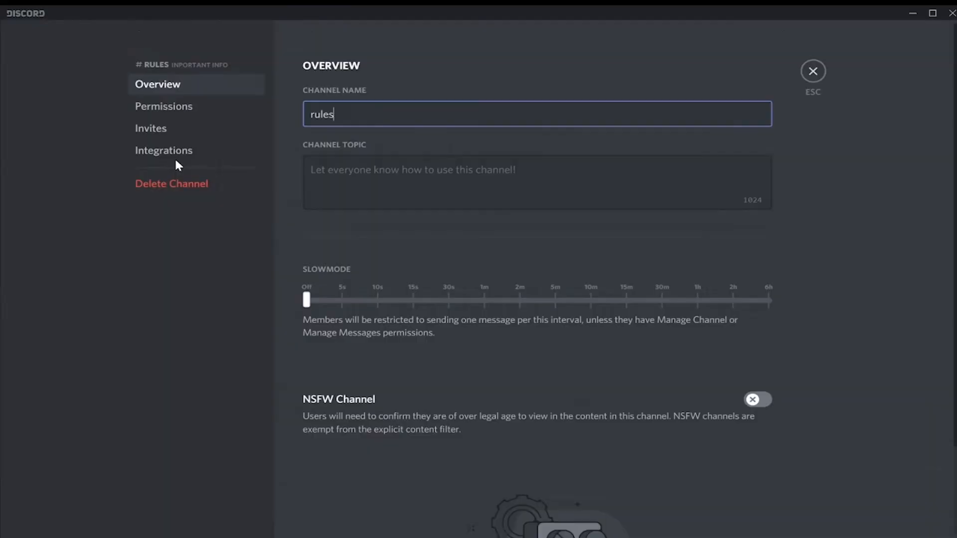
left_click(167, 109)
scroll(576, 232, "down", 2)
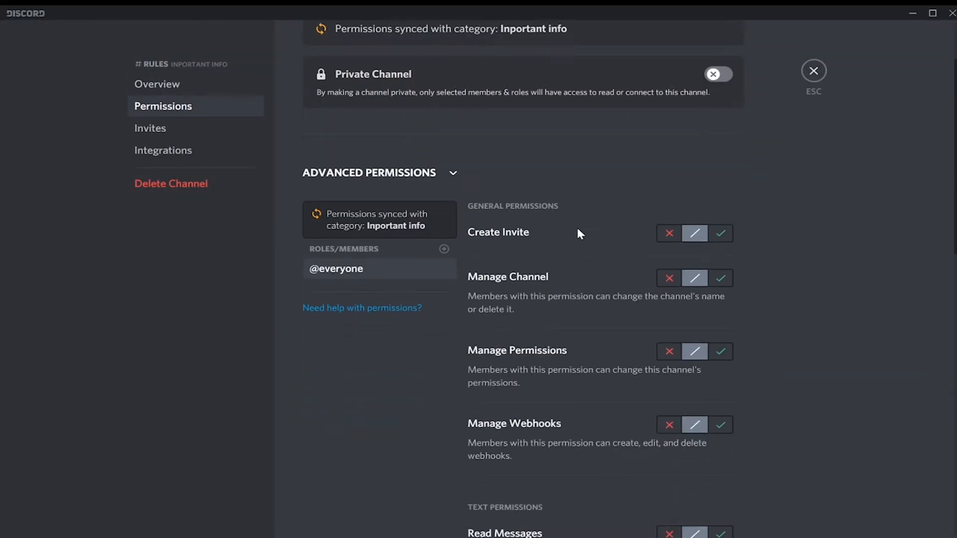
left_click(666, 222)
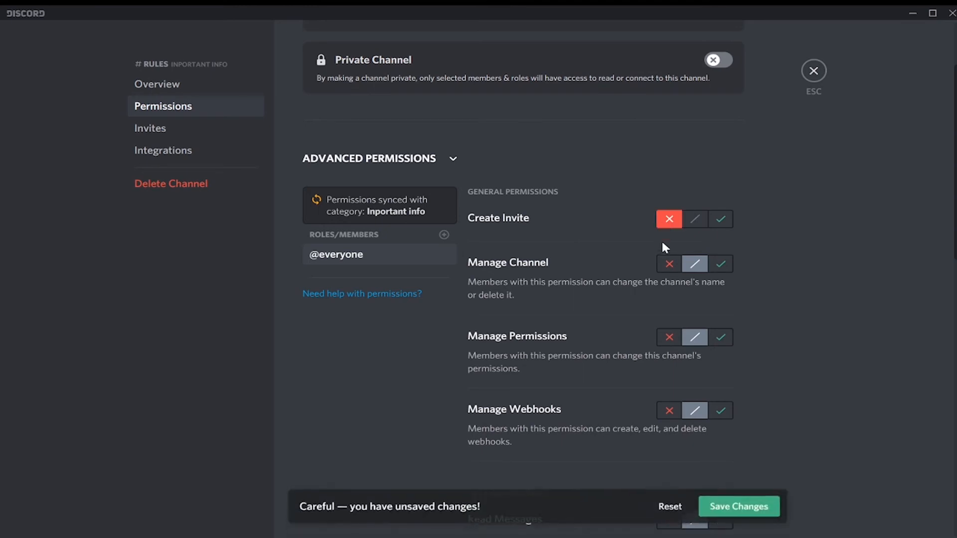
left_click(666, 265)
left_click(667, 339)
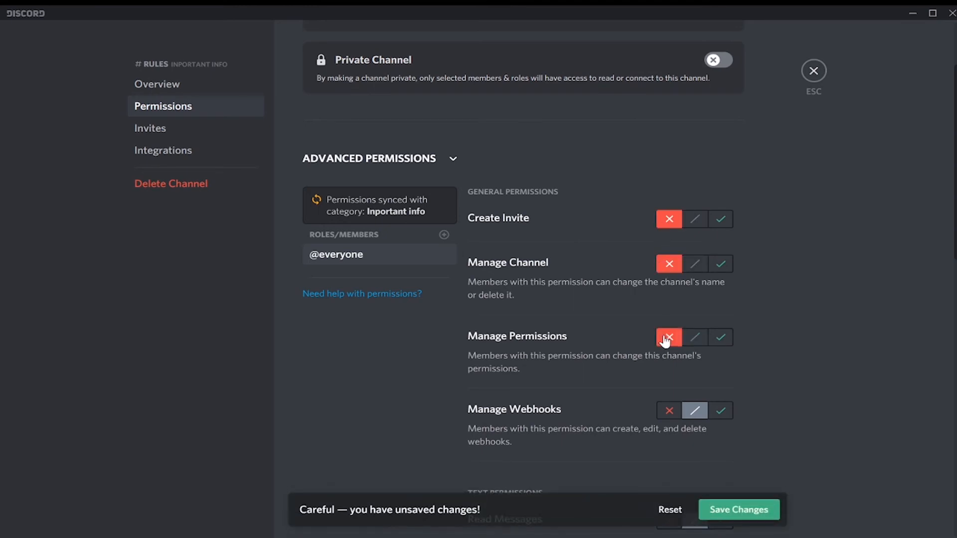
left_click(669, 410)
scroll(668, 394, "down", 4)
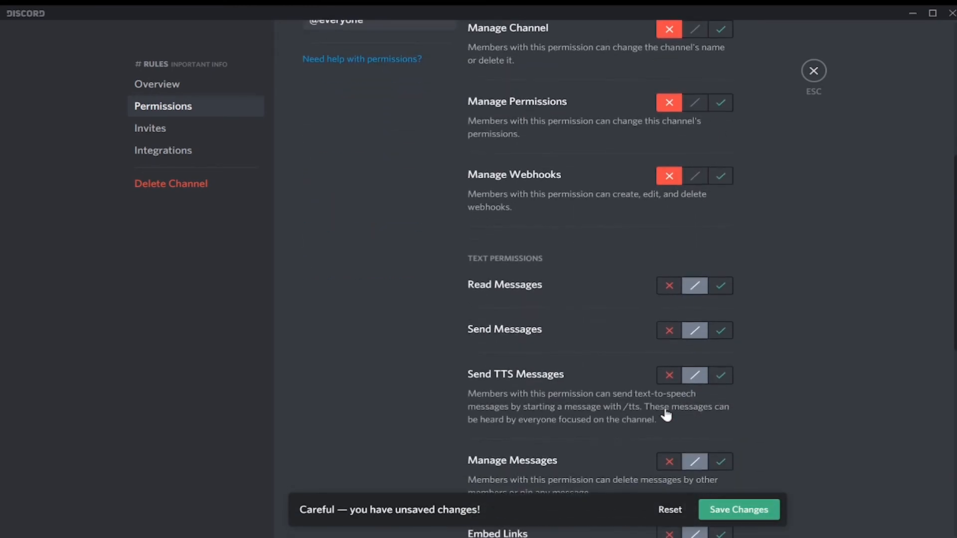
left_click(719, 284)
left_click(663, 328)
left_click(666, 383)
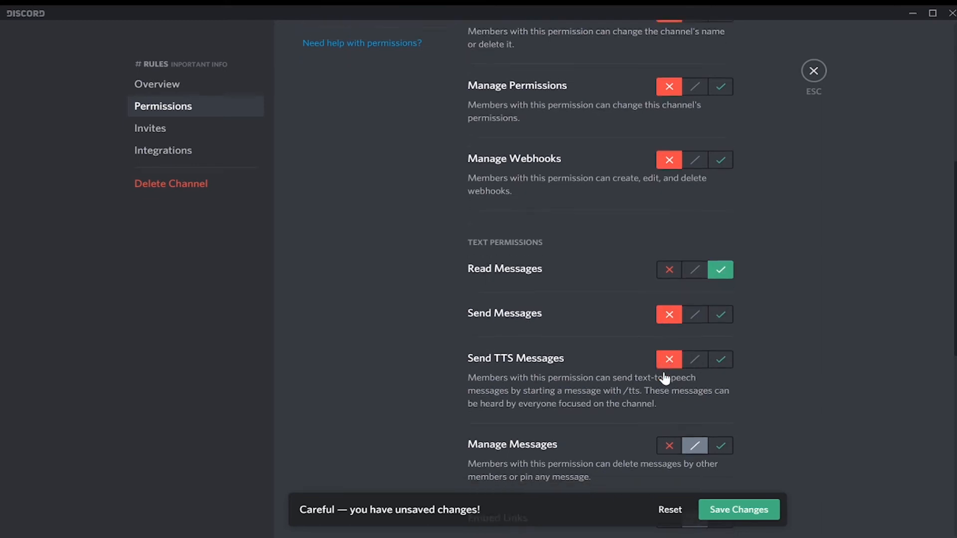
scroll(664, 381, "down", 1)
left_click(664, 379)
scroll(665, 379, "down", 1)
left_click(665, 380)
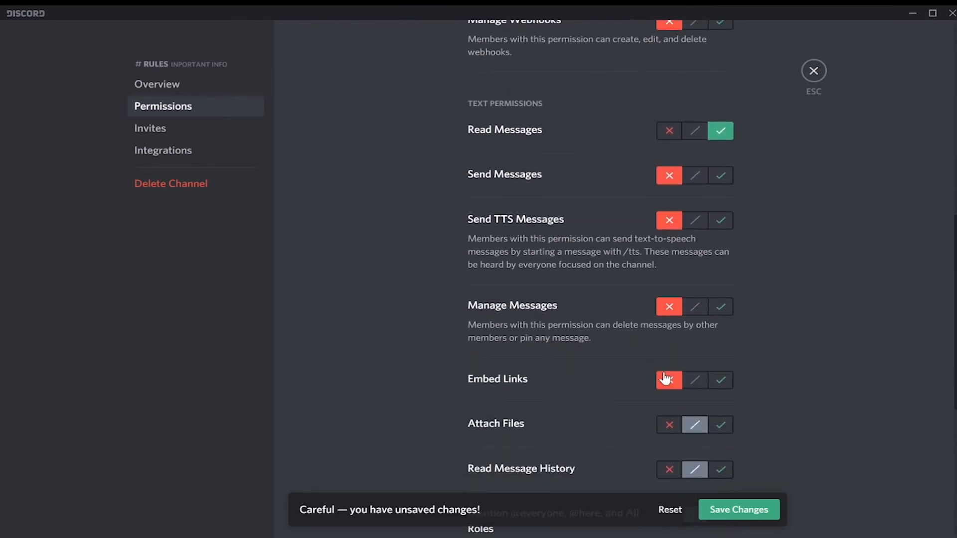
scroll(665, 377, "down", 1)
left_click(665, 376)
scroll(665, 378, "down", 1)
left_click(721, 383)
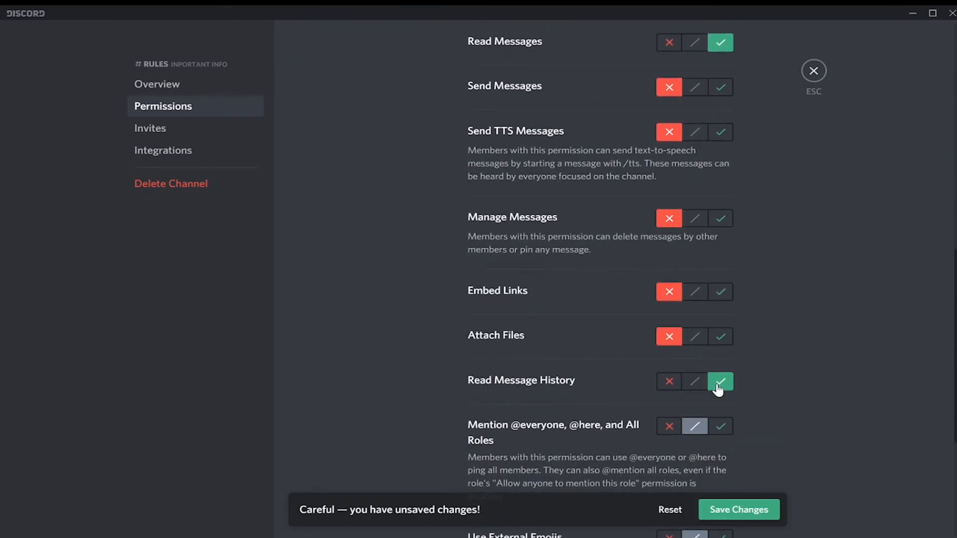
left_click(665, 428)
scroll(664, 432, "down", 1)
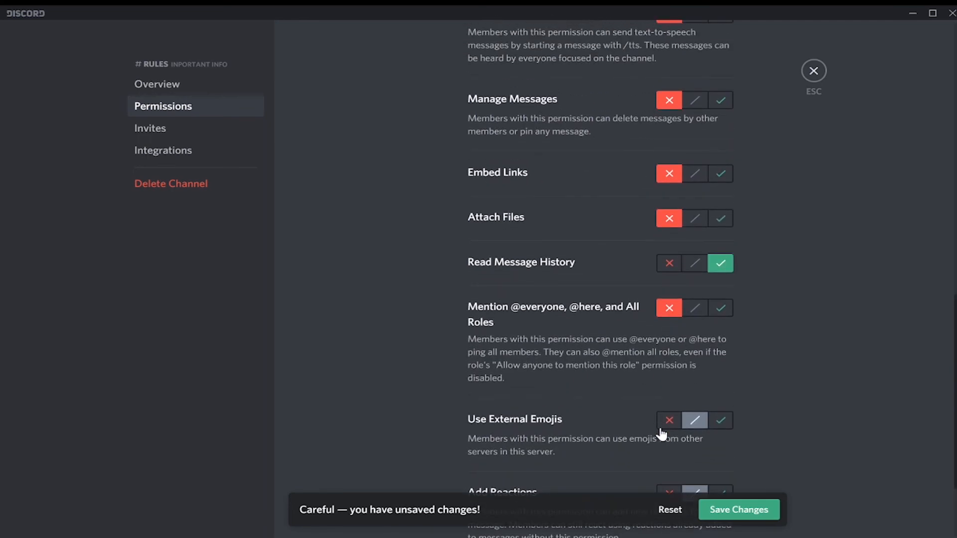
left_click(669, 408)
scroll(673, 408, "down", 1)
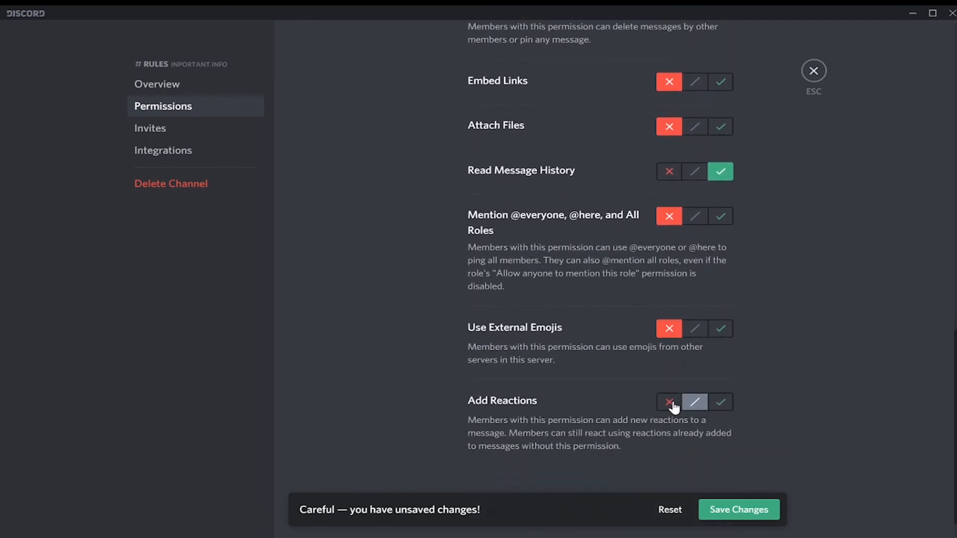
left_click(671, 403)
scroll(674, 408, "down", 1)
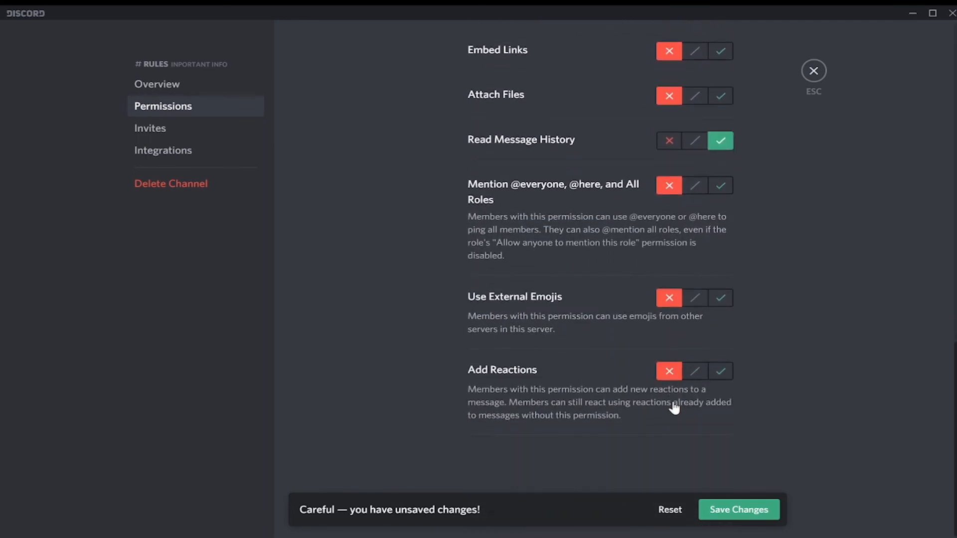
left_click(732, 510)
scroll(752, 384, "up", 10)
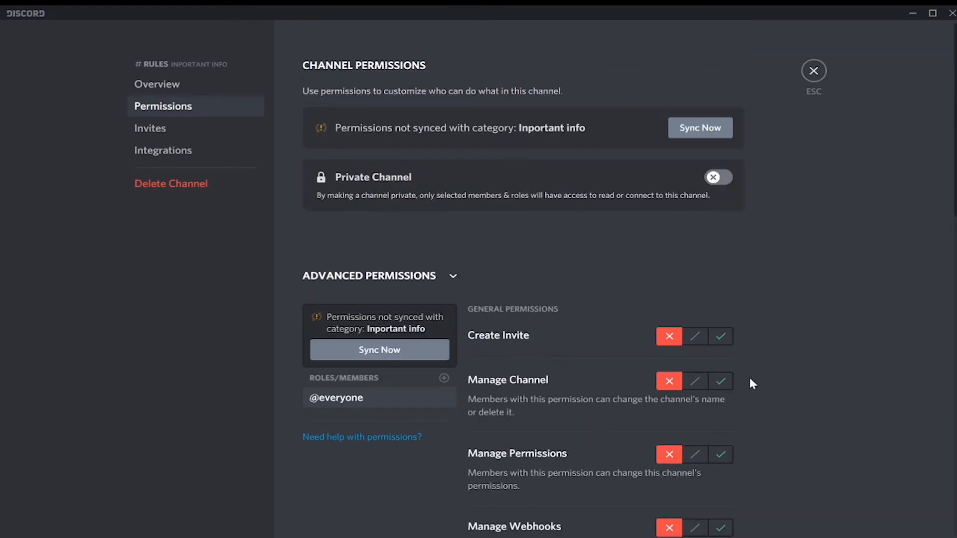
left_click(812, 73)
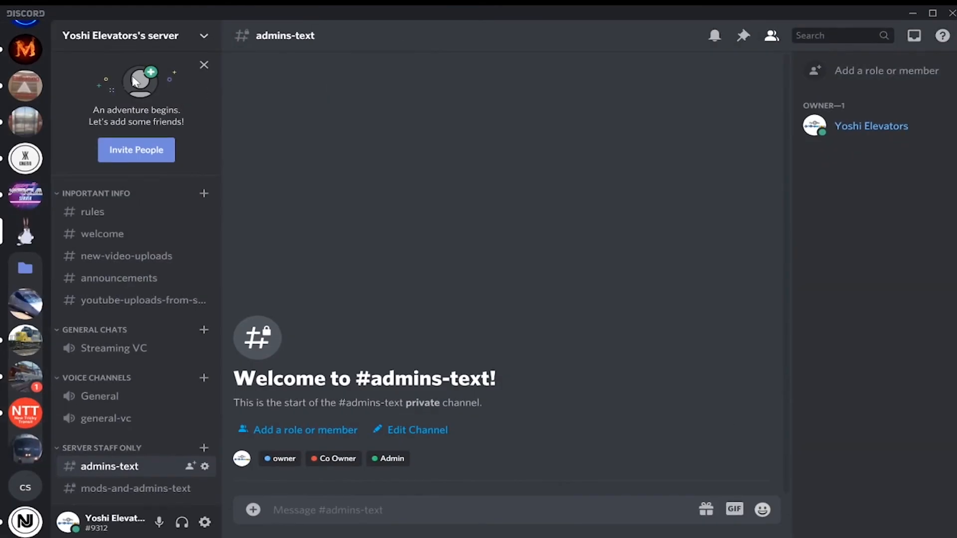
left_click(114, 40)
left_click(127, 122)
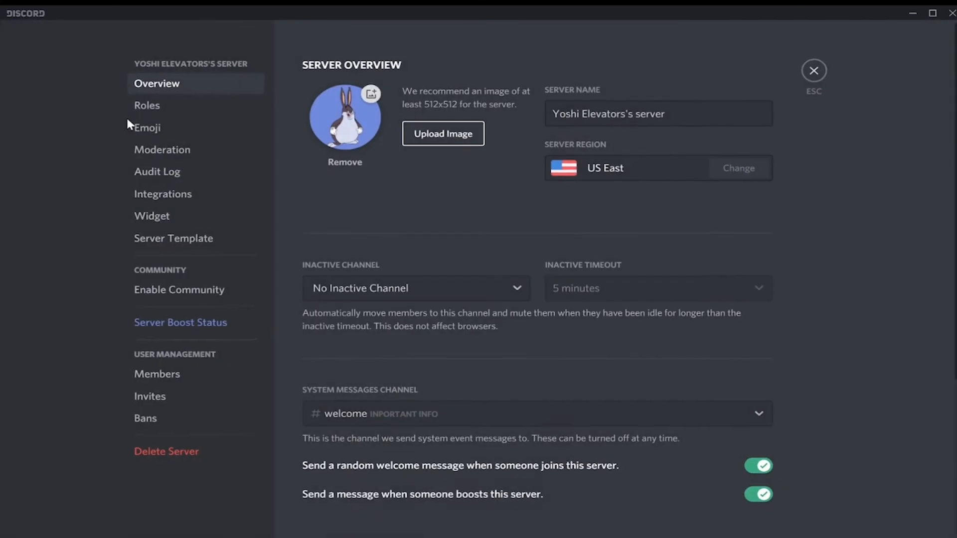
left_click(146, 106)
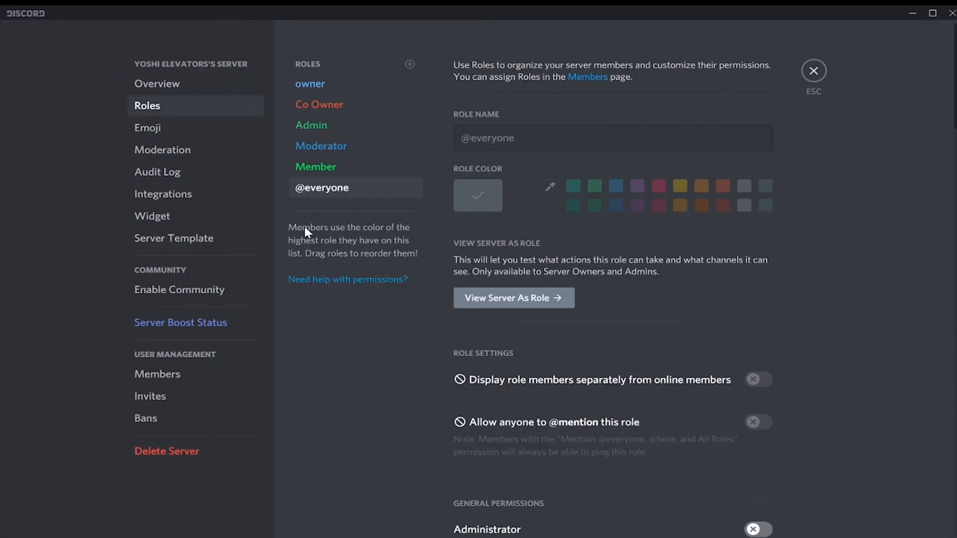
left_click(408, 188)
left_click(428, 201)
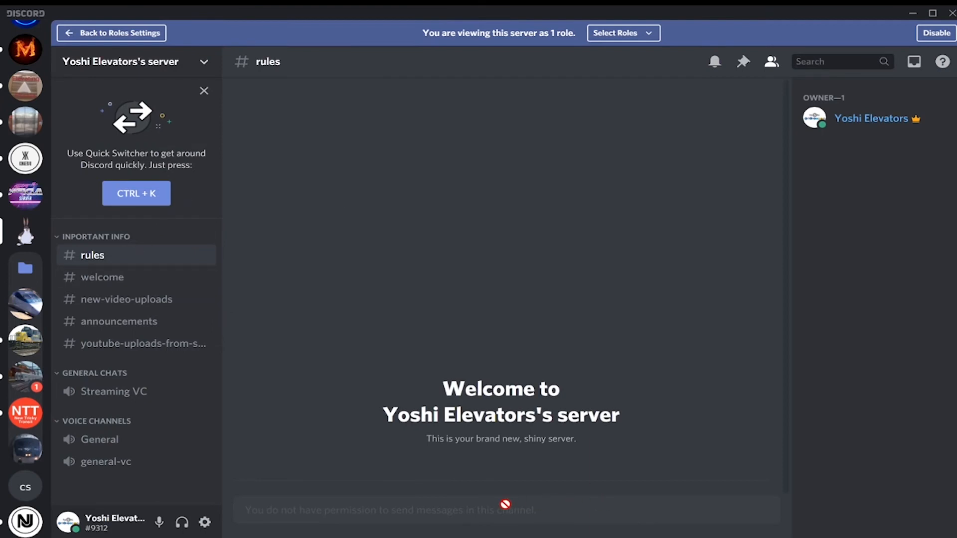
Check whether the role can post in welcome, new-video-uploads, announcements and youtube-uploads-from-server-admins, and leave the role view
left_click(145, 278)
left_click(133, 305)
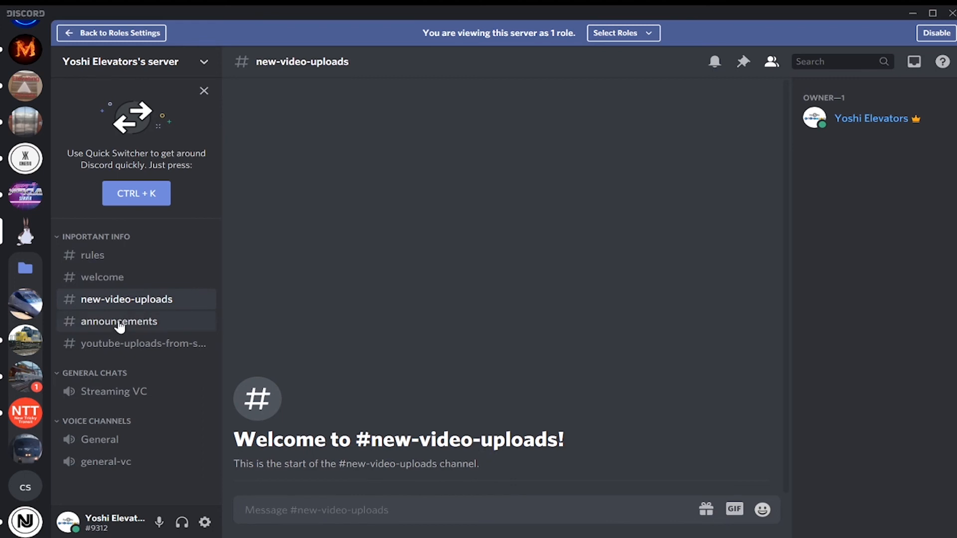
left_click(120, 324)
left_click(119, 342)
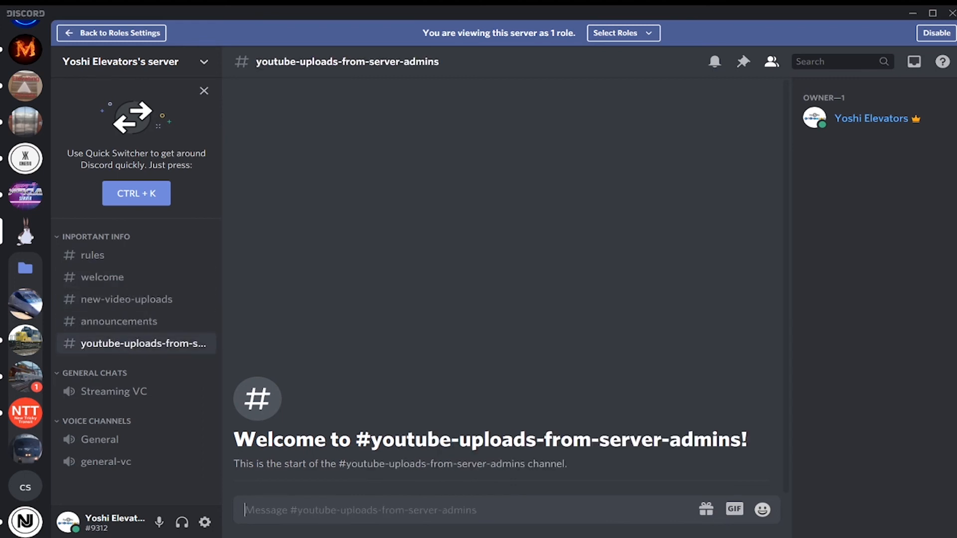
left_click(936, 33)
left_click(205, 300)
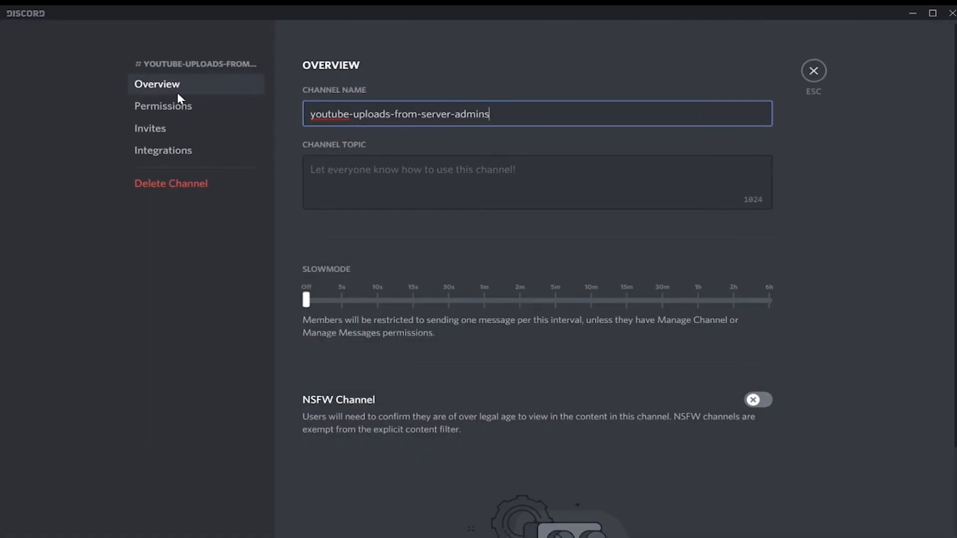
left_click(163, 107)
left_click(431, 266)
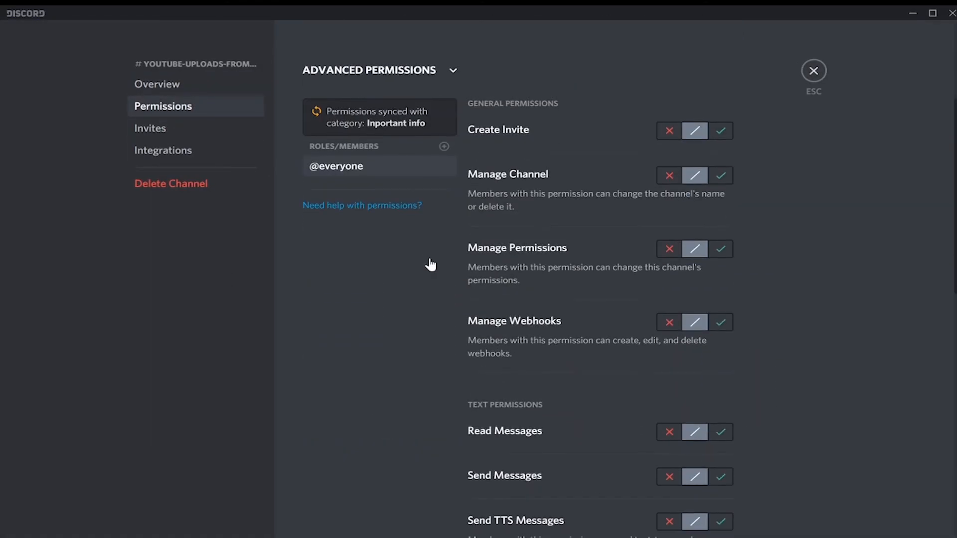
left_click(668, 132)
left_click(669, 179)
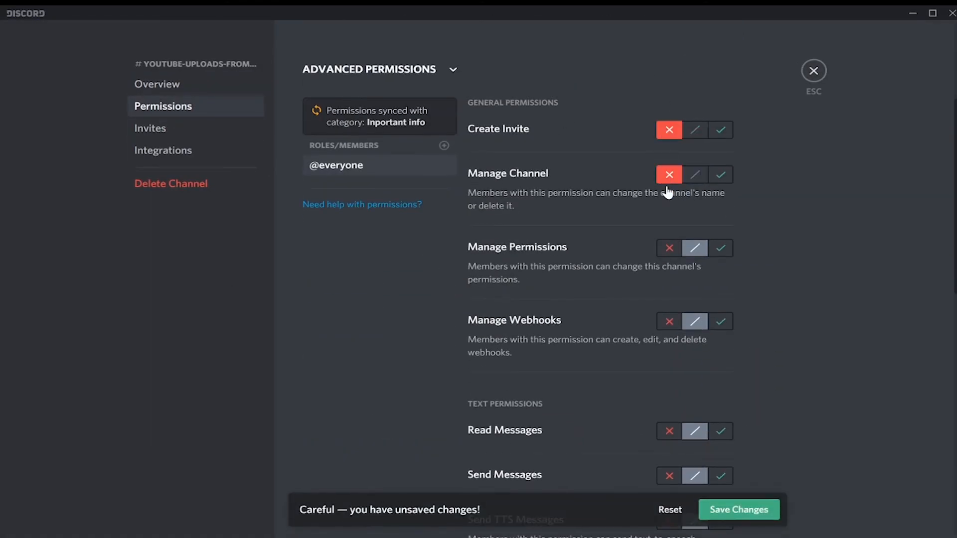
left_click(669, 251)
left_click(669, 325)
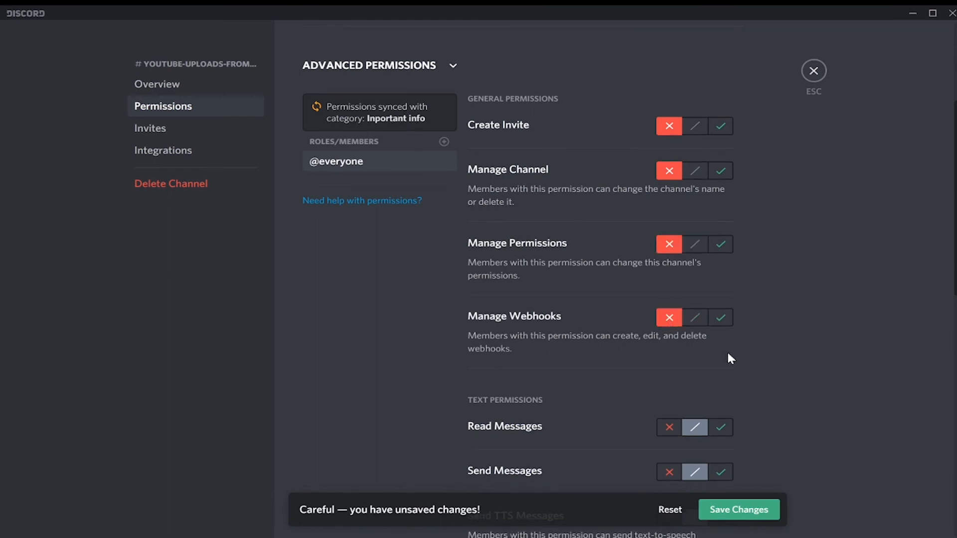
scroll(708, 432, "down", 2)
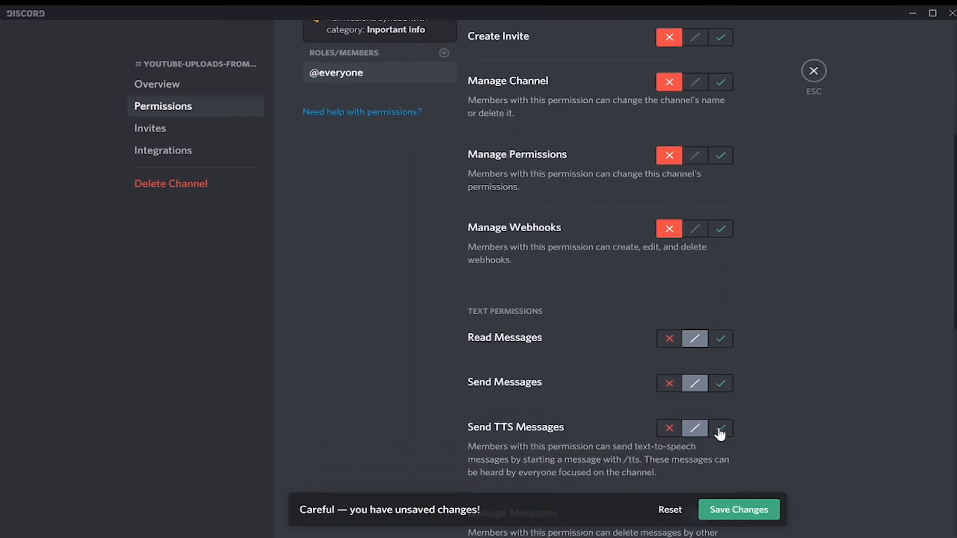
left_click(721, 339)
left_click(669, 388)
left_click(666, 427)
scroll(665, 425, "down", 2)
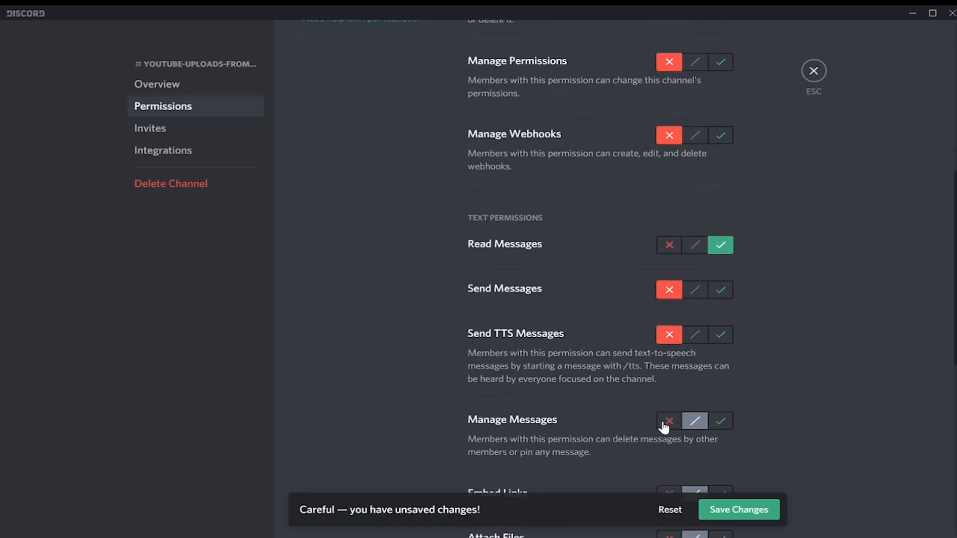
left_click(669, 417)
scroll(668, 418, "down", 1)
left_click(668, 418)
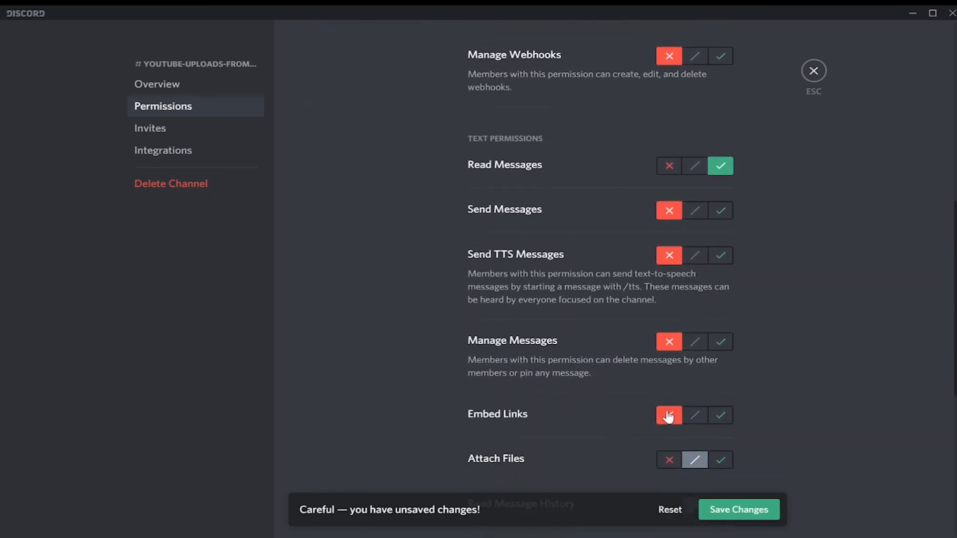
scroll(668, 418, "down", 1)
left_click(668, 417)
left_click(718, 464)
scroll(718, 465, "down", 2)
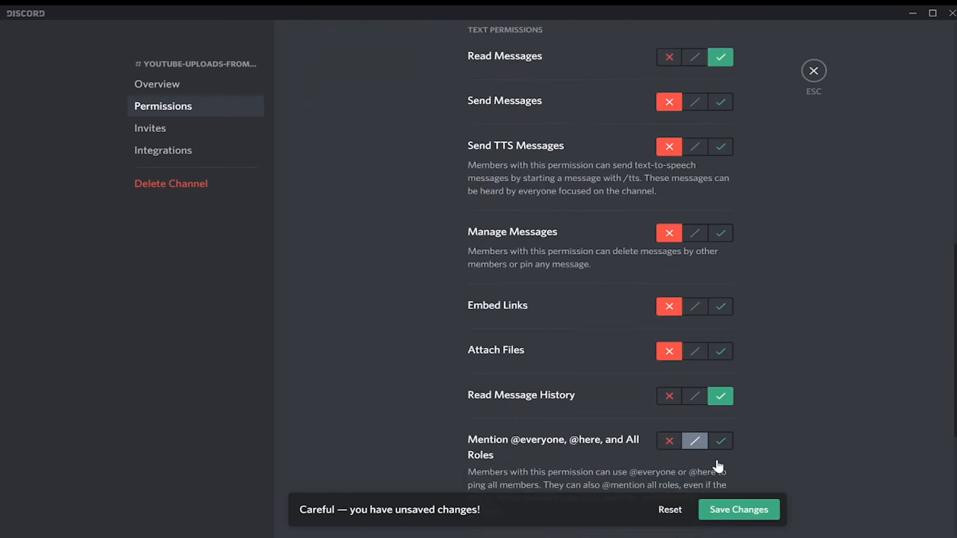
left_click(666, 397)
scroll(661, 401, "down", 2)
scroll(660, 401, "down", 1)
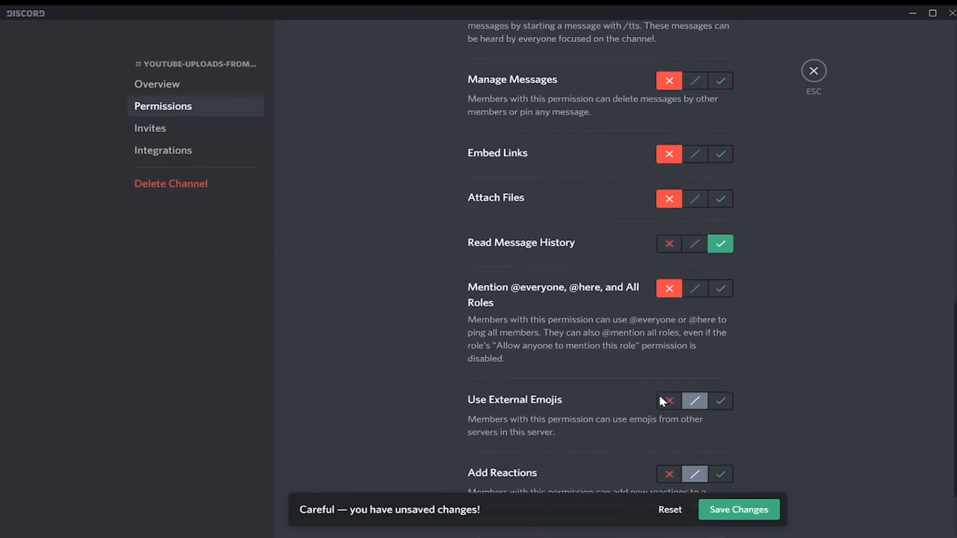
left_click(660, 402)
left_click(669, 464)
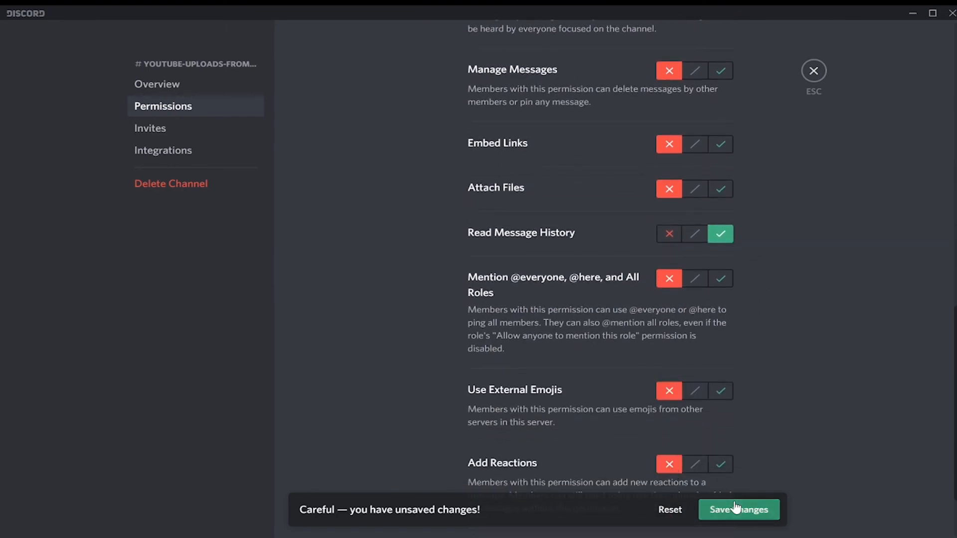
left_click(735, 509)
scroll(802, 325, "up", 15)
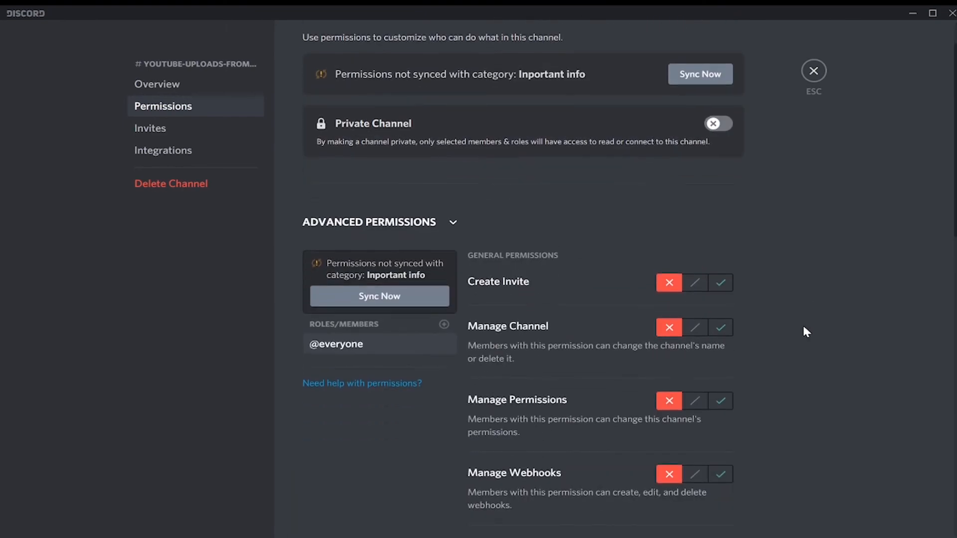
left_click(814, 72)
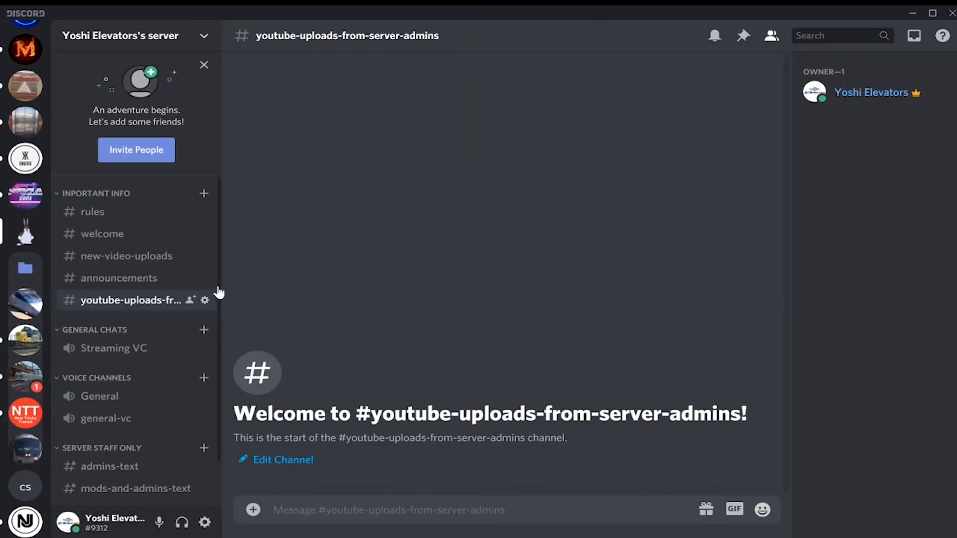
left_click(205, 279)
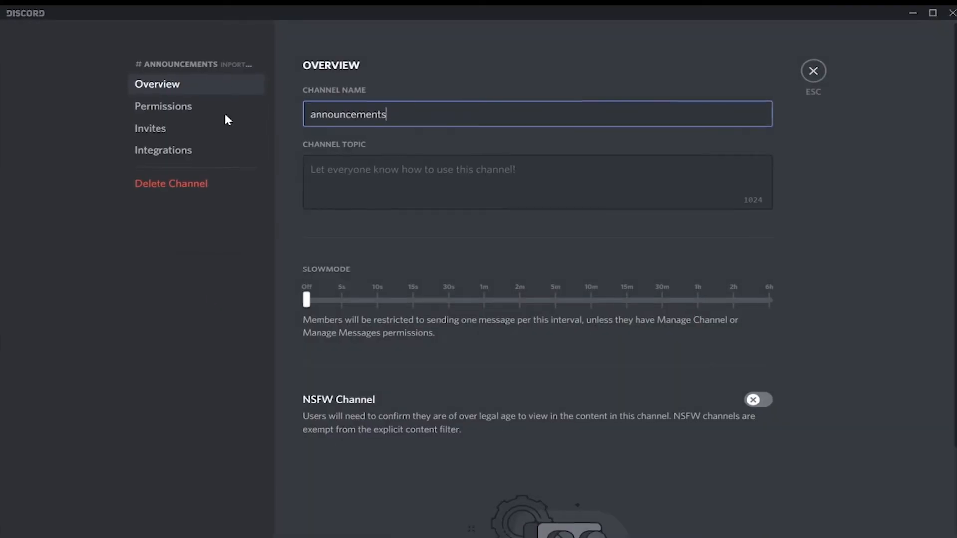
left_click(178, 107)
left_click(669, 329)
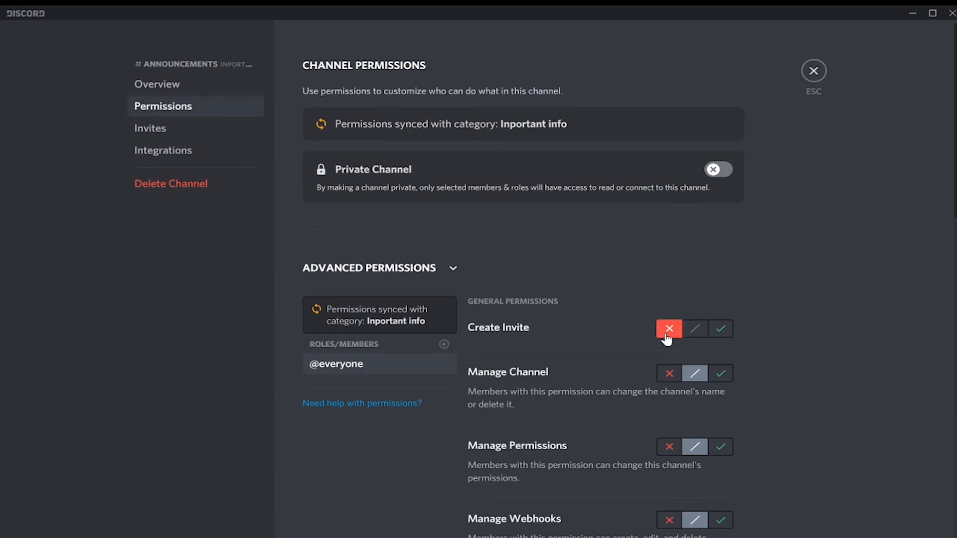
left_click(669, 374)
scroll(669, 379, "down", 3)
left_click(669, 380)
scroll(668, 382, "down", 3)
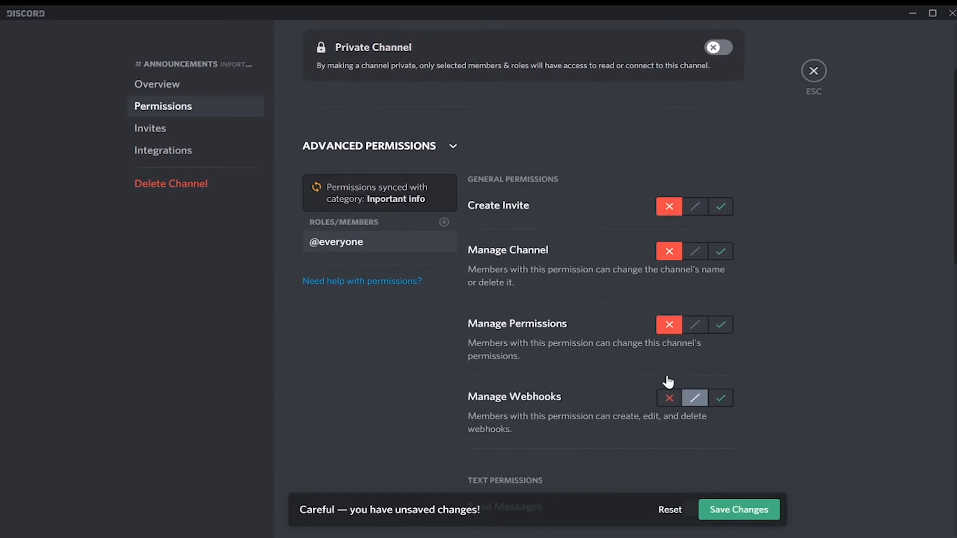
left_click(668, 381)
scroll(668, 382, "down", 1)
left_click(720, 462)
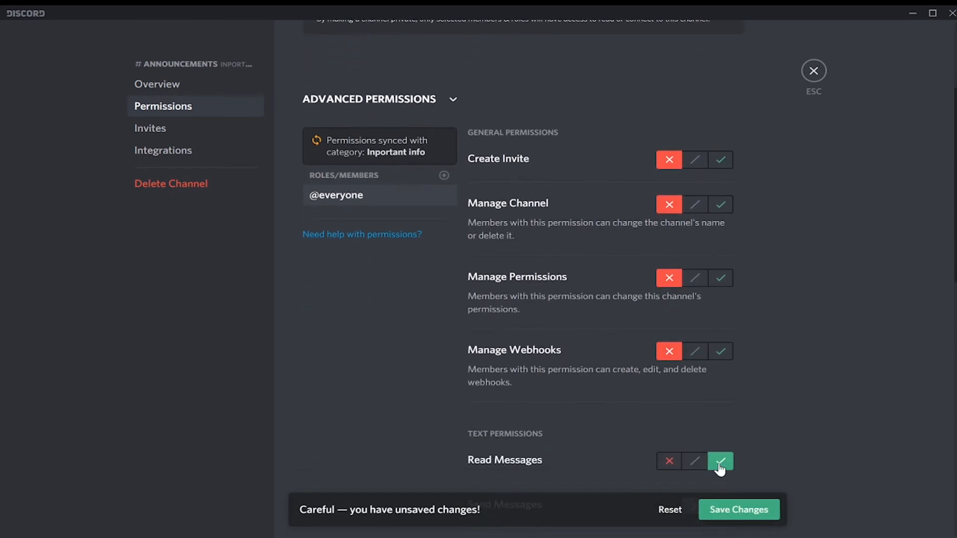
scroll(676, 388, "down", 4)
left_click(674, 387)
scroll(674, 389, "down", 1)
left_click(671, 388)
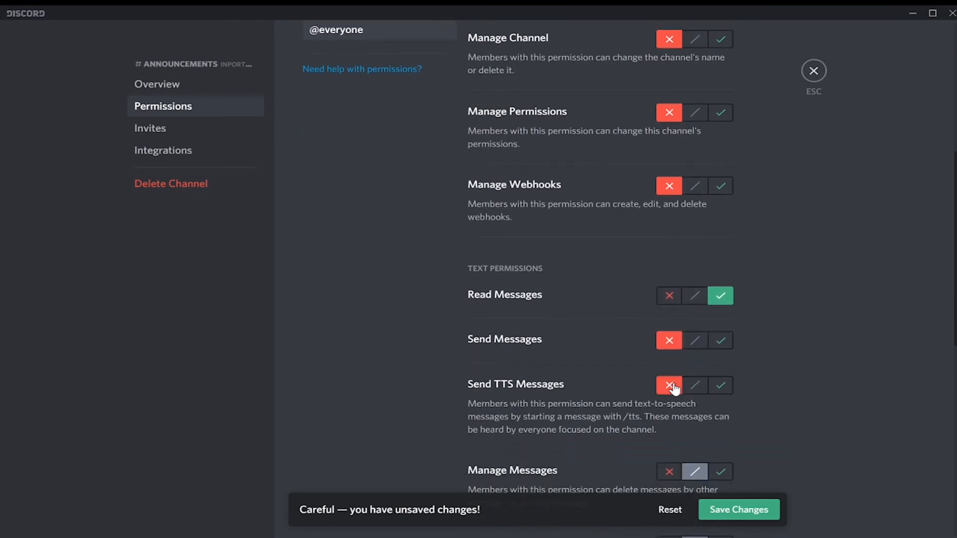
scroll(673, 389, "down", 2)
scroll(675, 387, "down", 2)
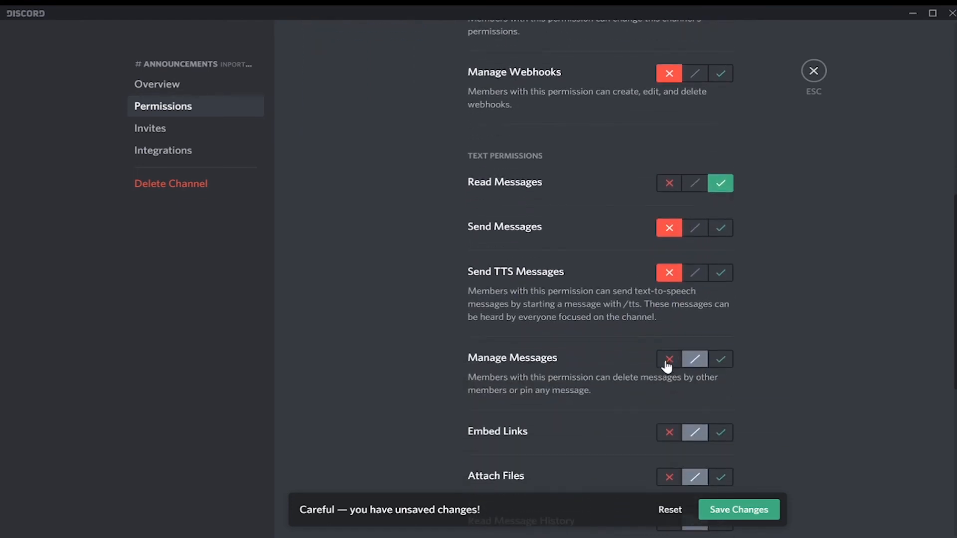
left_click(666, 363)
scroll(667, 365, "down", 2)
left_click(668, 364)
left_click(667, 408)
scroll(668, 407, "down", 2)
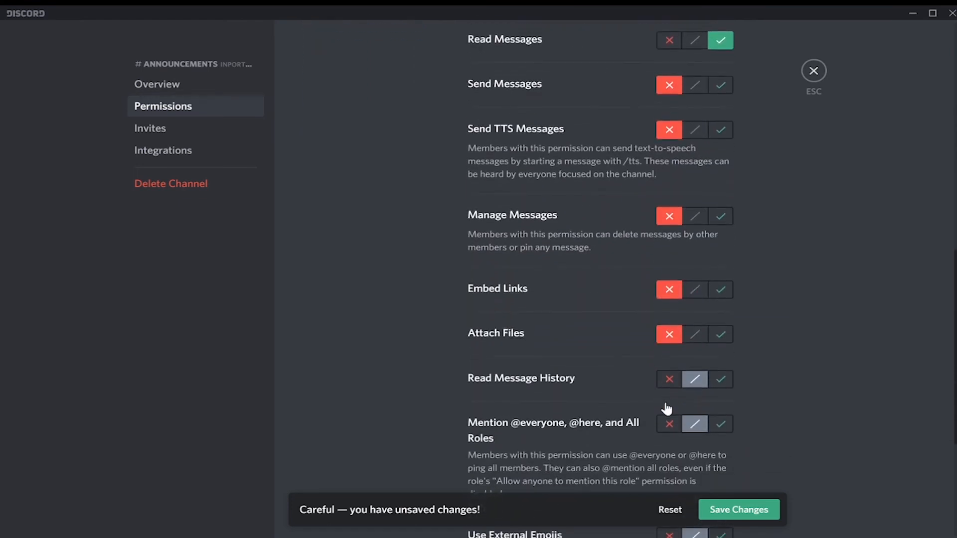
left_click(718, 368)
left_click(670, 406)
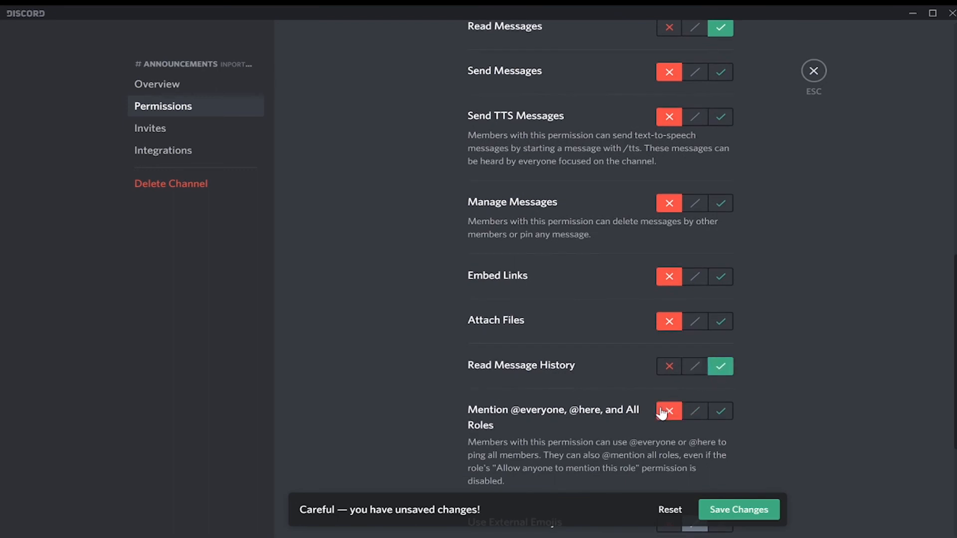
scroll(670, 407, "down", 3)
left_click(667, 405)
scroll(666, 408, "down", 1)
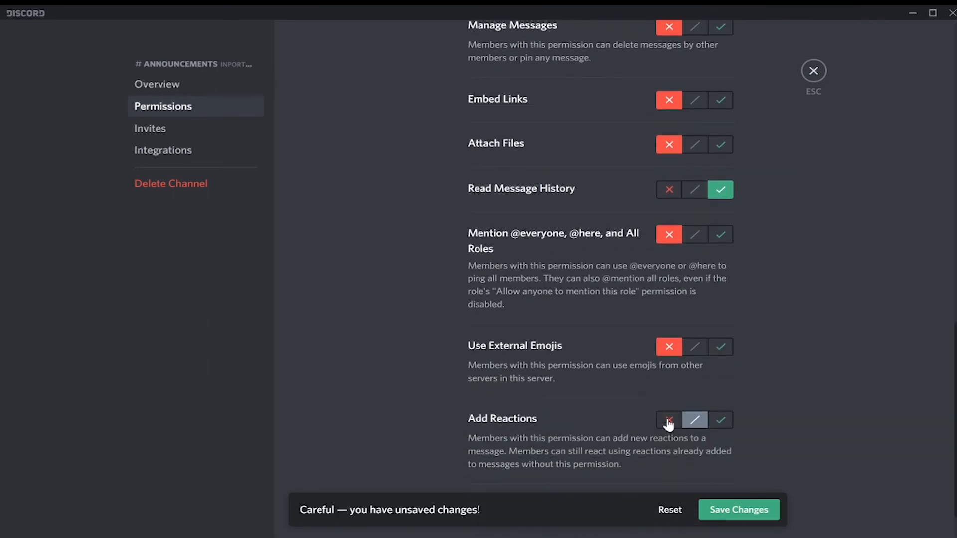
left_click(668, 421)
scroll(669, 424, "down", 1)
left_click(747, 505)
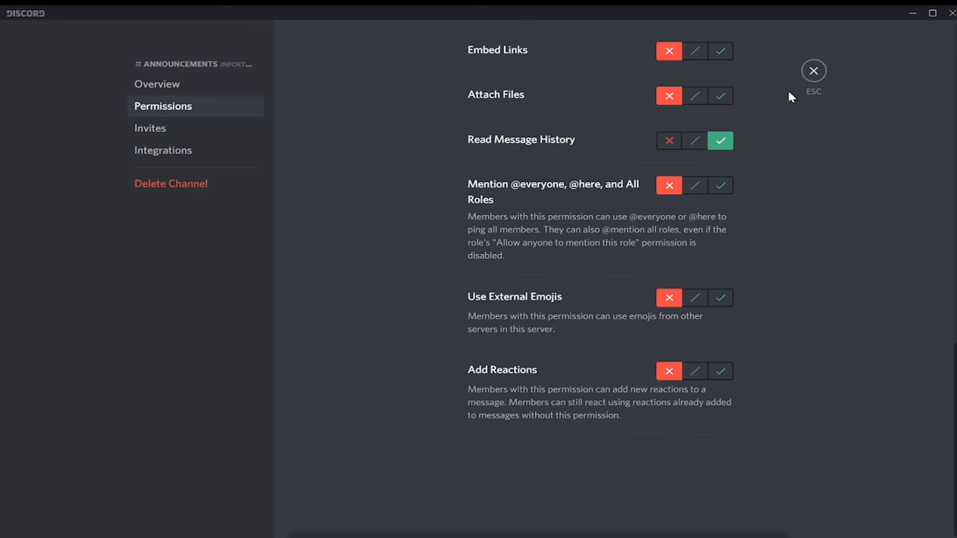
left_click(818, 73)
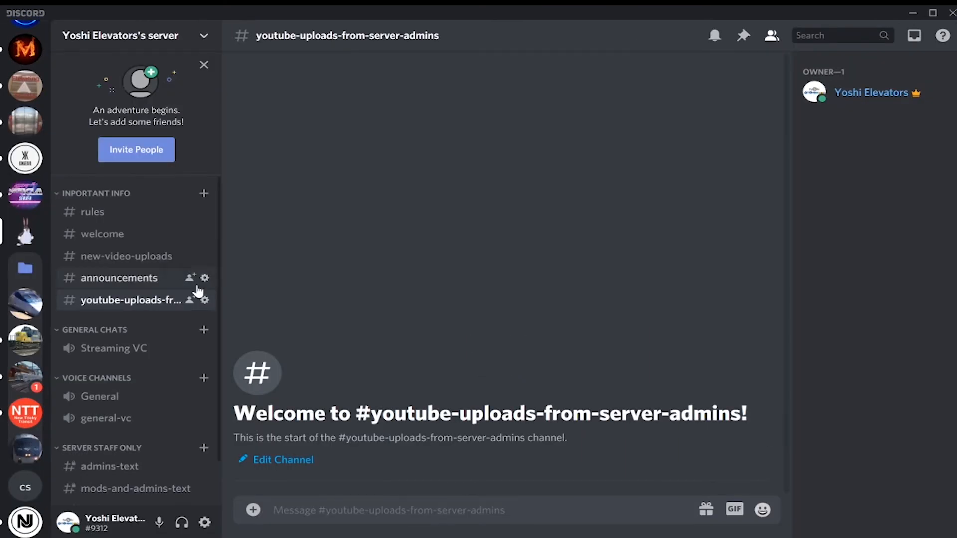
left_click(205, 256)
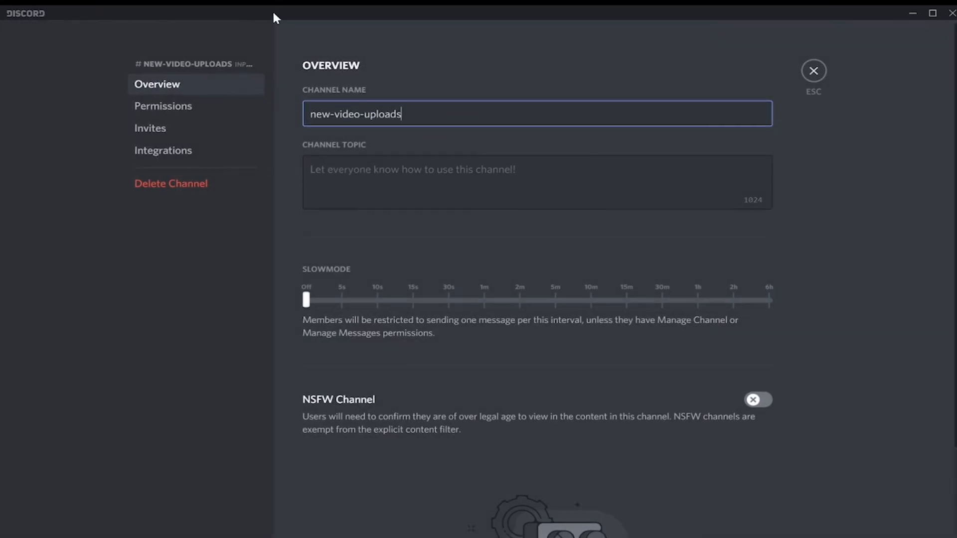
left_click(141, 109)
left_click(669, 329)
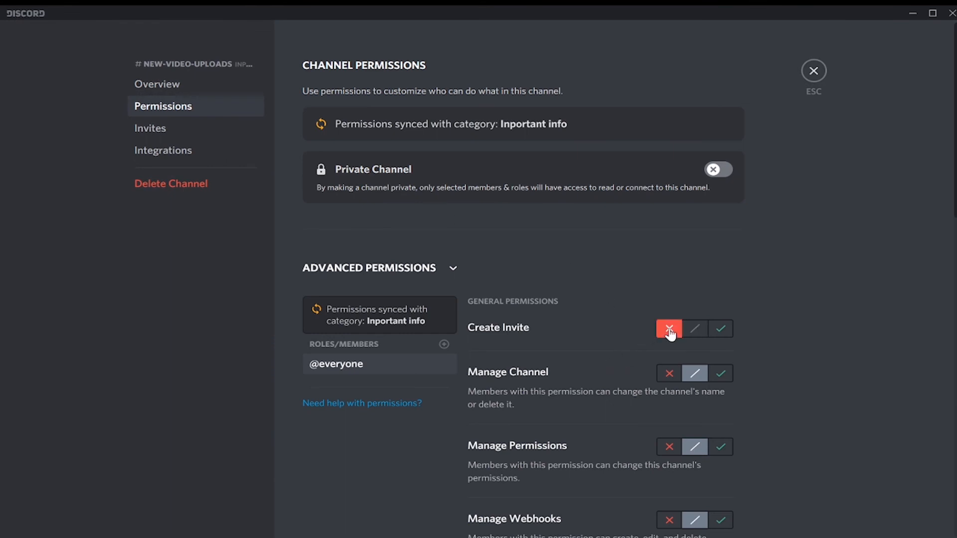
left_click(668, 373)
left_click(668, 445)
scroll(664, 448, "down", 1)
scroll(665, 449, "down", 1)
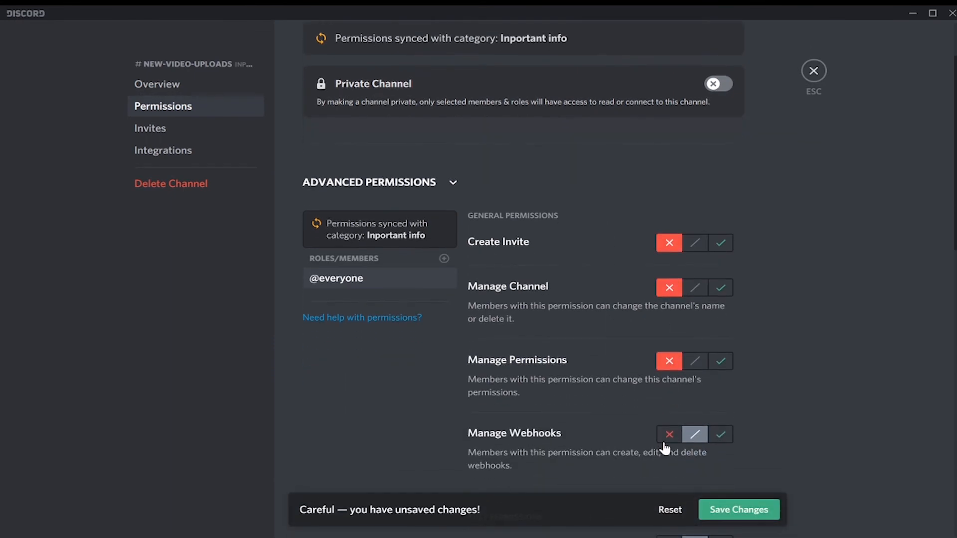
left_click(668, 439)
scroll(664, 449, "down", 3)
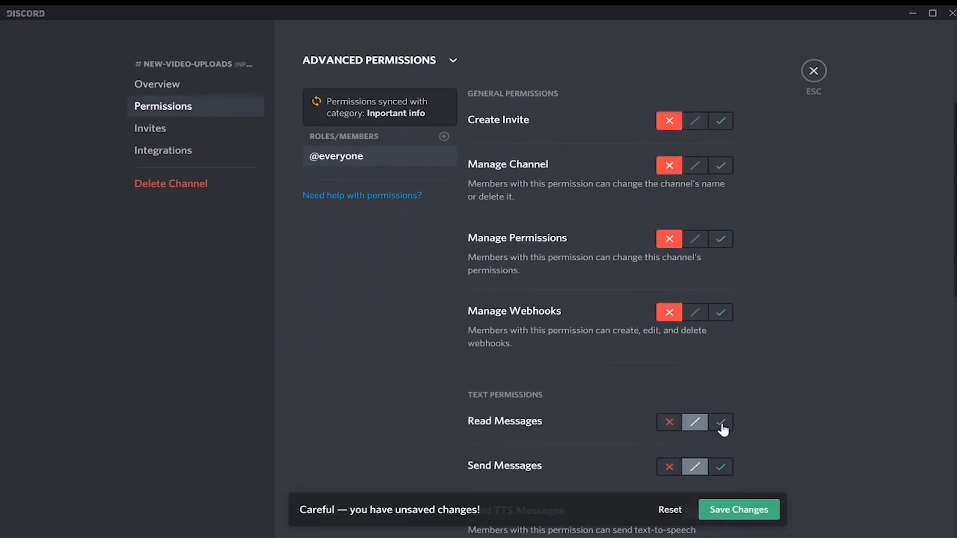
left_click(668, 468)
scroll(669, 474, "down", 3)
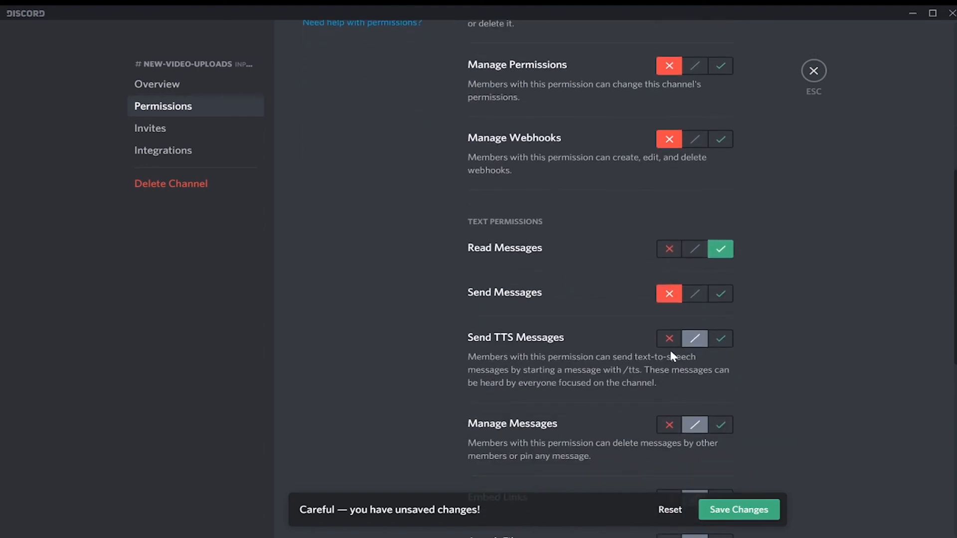
left_click(670, 344)
left_click(669, 426)
scroll(676, 399, "down", 3)
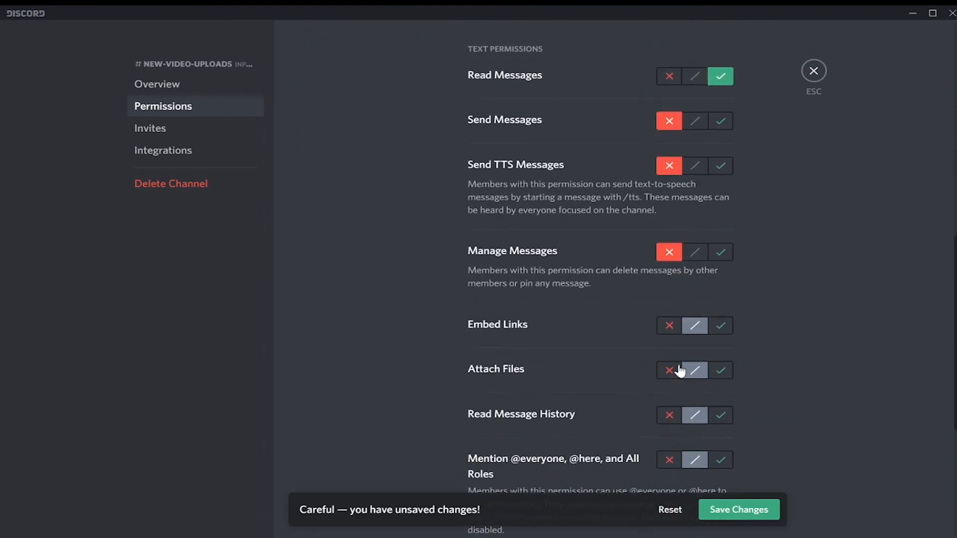
left_click(671, 328)
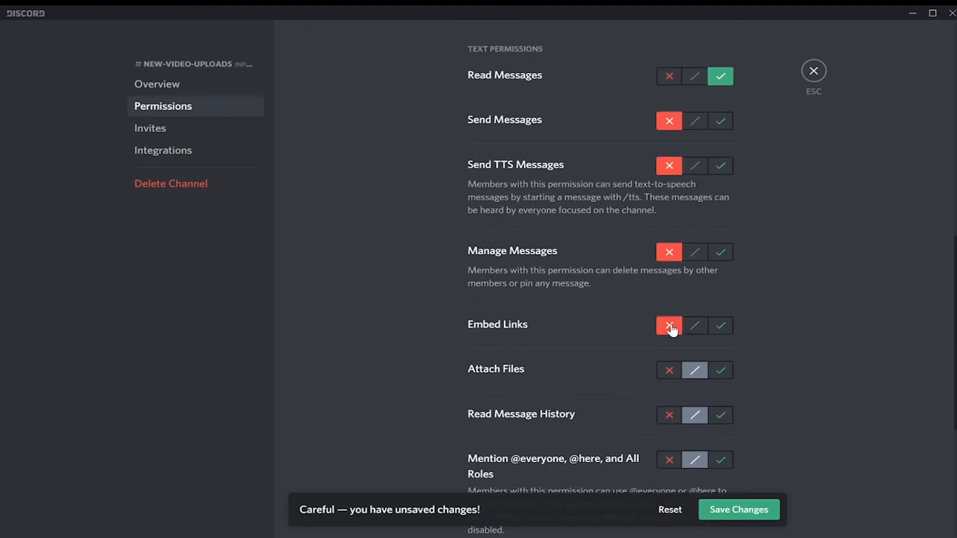
left_click(667, 371)
left_click(676, 460)
scroll(676, 461, "down", 2)
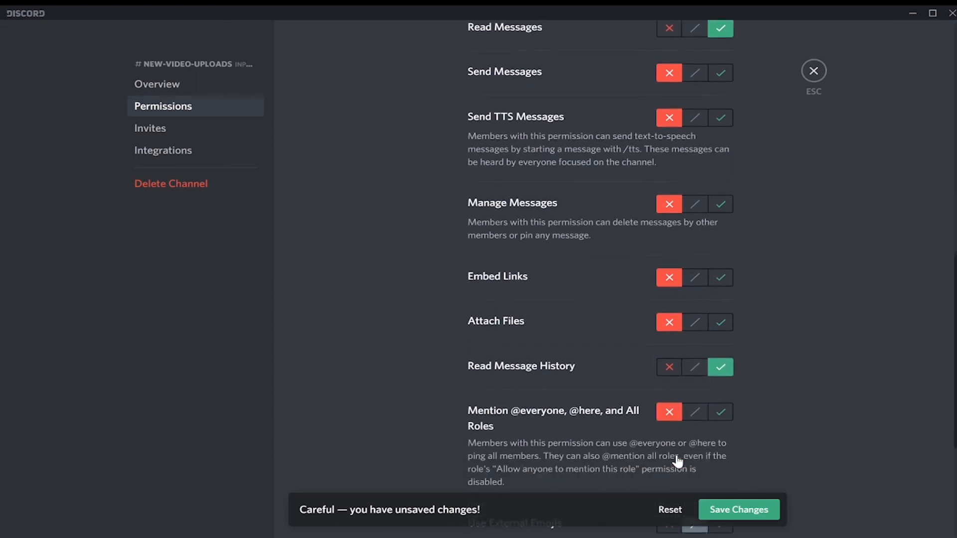
left_click(671, 469)
scroll(671, 471, "down", 2)
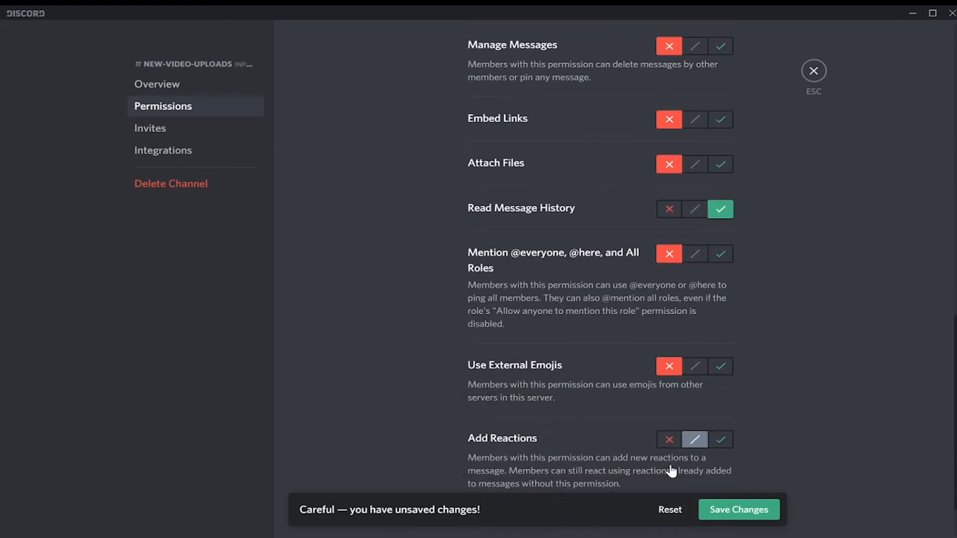
left_click(669, 440)
left_click(724, 513)
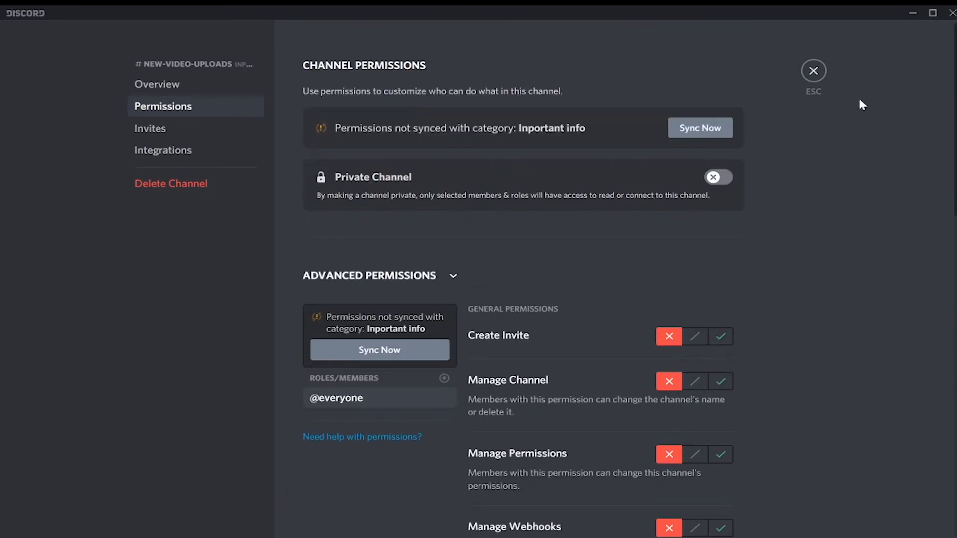
scroll(800, 434, "down", 10)
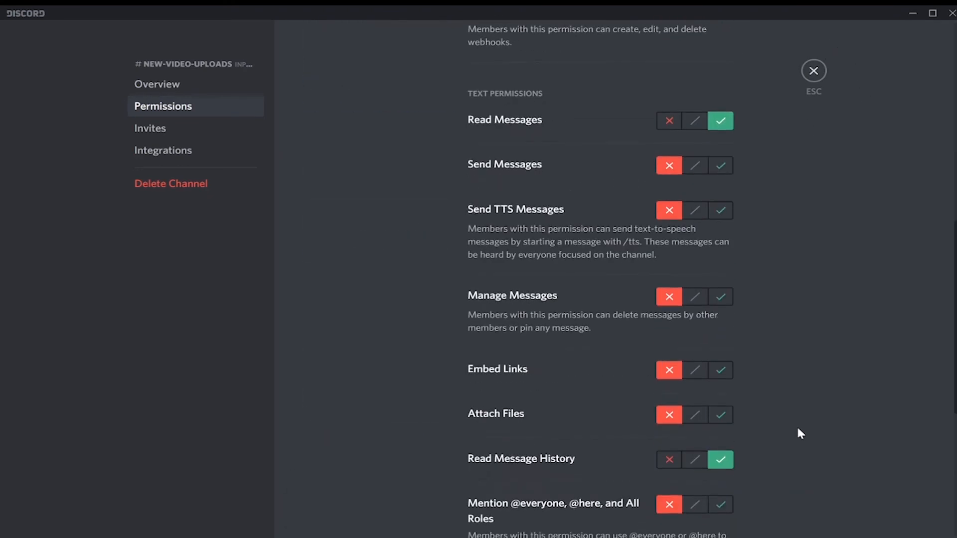
scroll(772, 82, "up", 10)
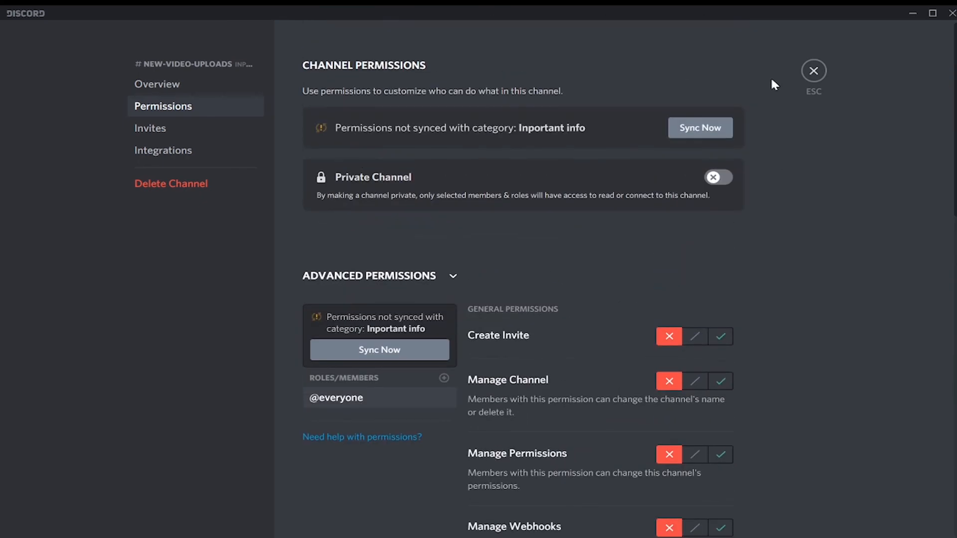
left_click(818, 78)
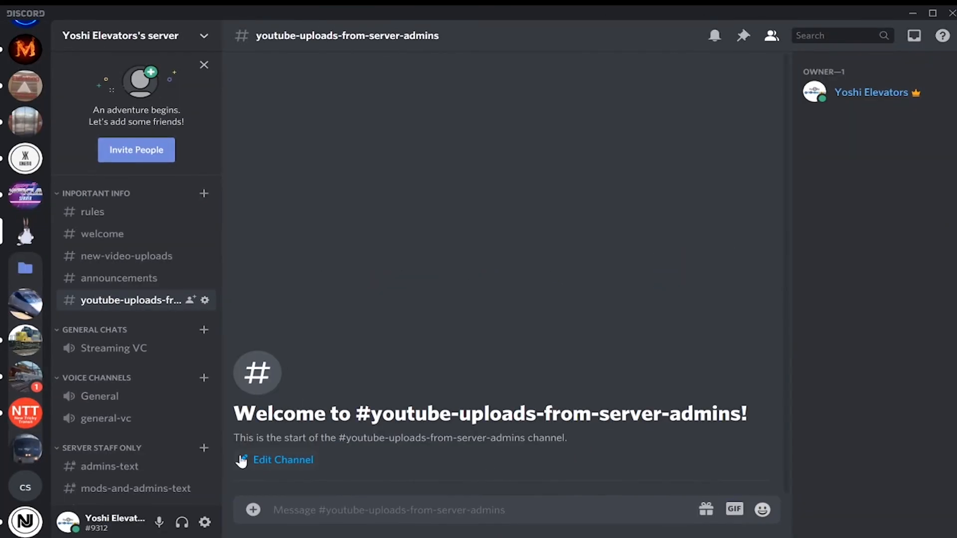
Look through the announcements, new-video-uploads, welcome and rules channels and review the server's channel list
left_click(102, 287)
left_click(113, 259)
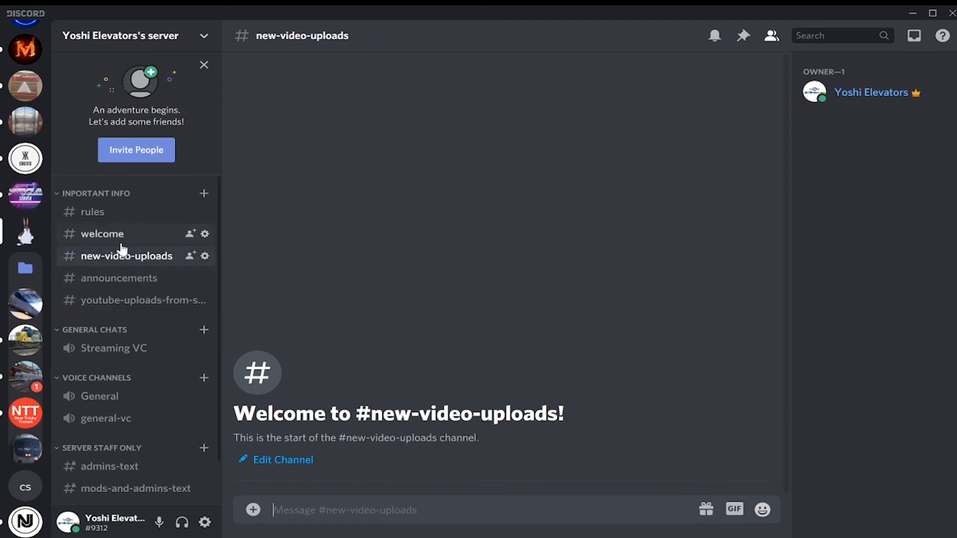
left_click(118, 236)
left_click(115, 212)
scroll(94, 278, "down", 2)
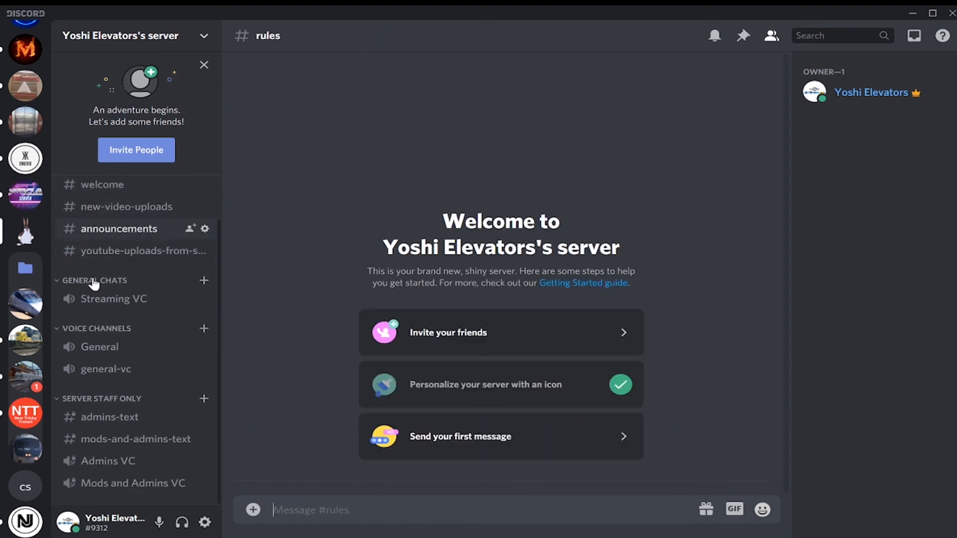
scroll(161, 218, "up", 2)
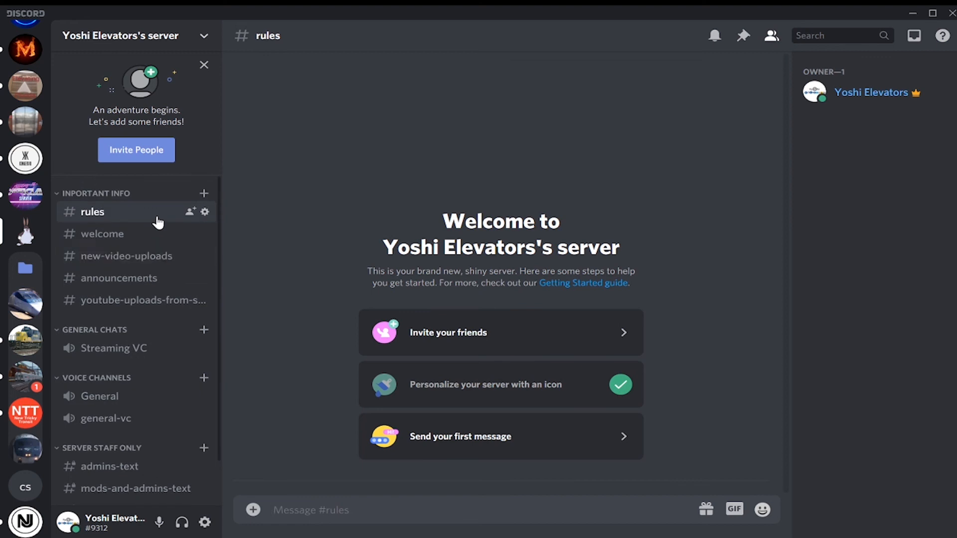
Open the welcome channel and review the channels in every category, from the info channels down to the staff-only text and voice channels
scroll(144, 309, "down", 2)
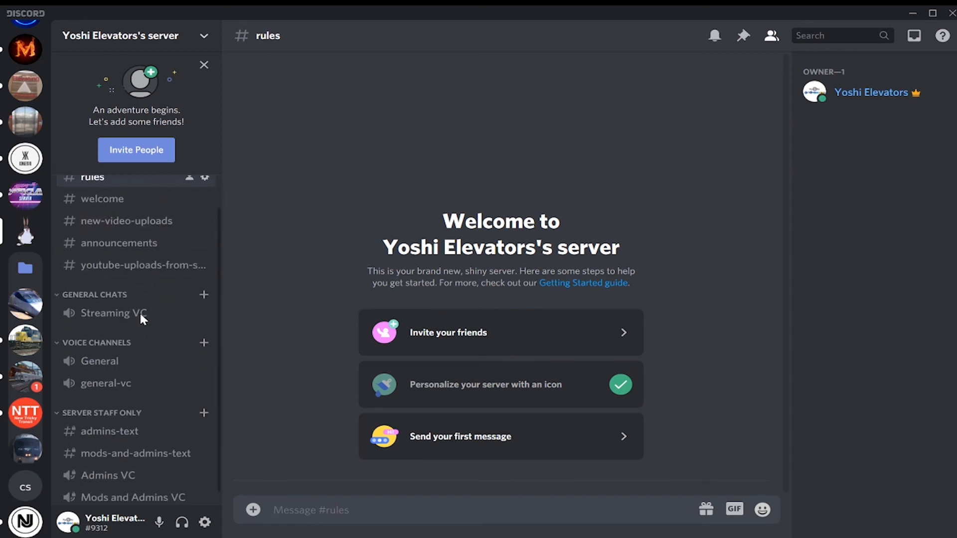
scroll(139, 311, "up", 2)
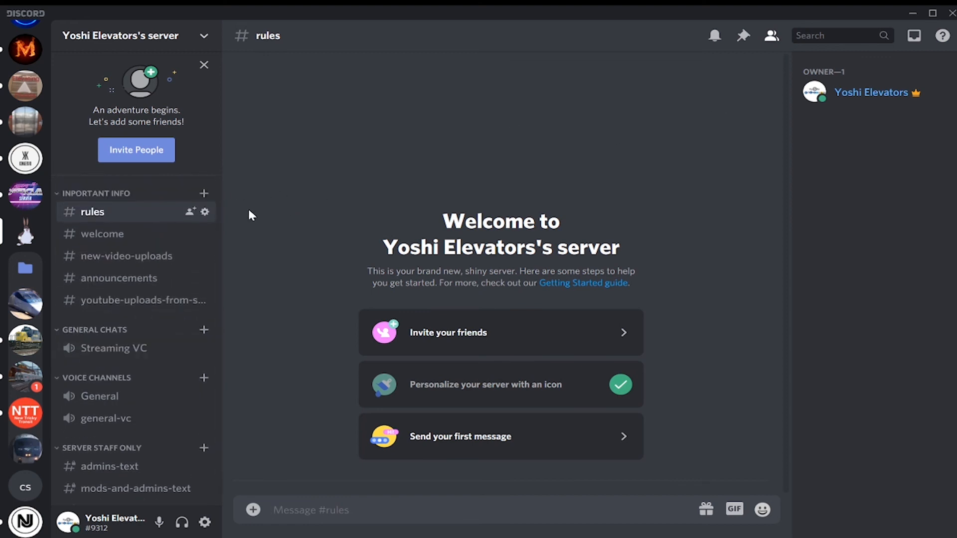
left_click(134, 237)
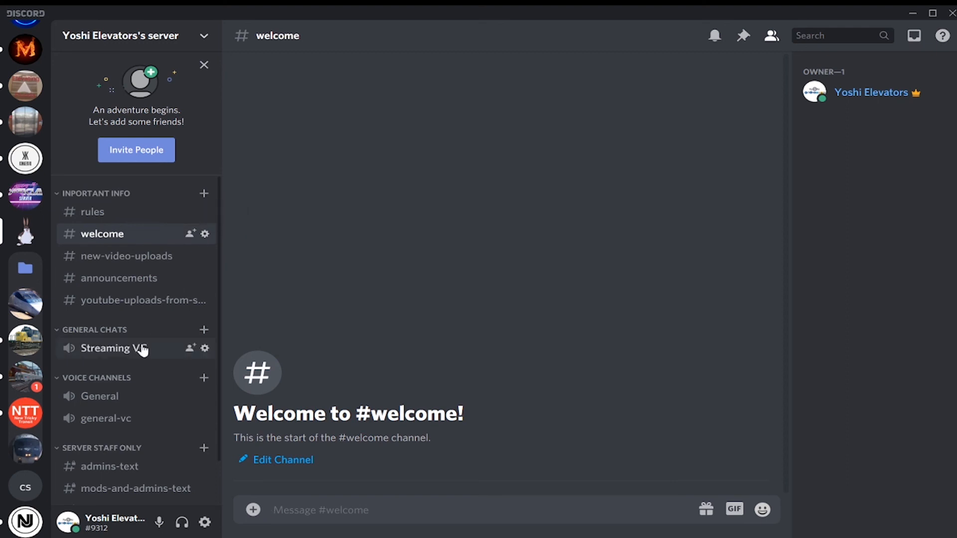
scroll(141, 346, "down", 1)
scroll(142, 348, "up", 1)
scroll(142, 351, "down", 1)
scroll(144, 351, "down", 2)
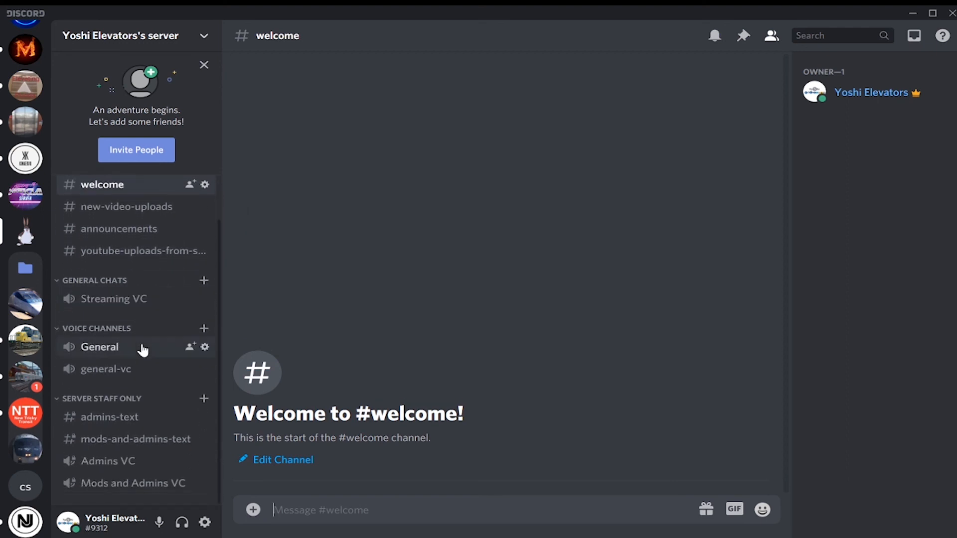
scroll(143, 351, "up", 3)
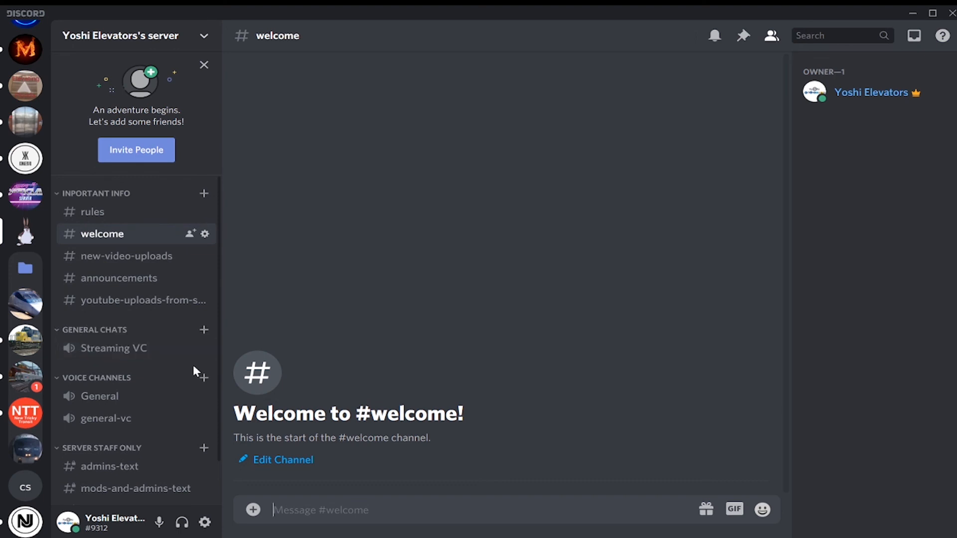
left_click(204, 332)
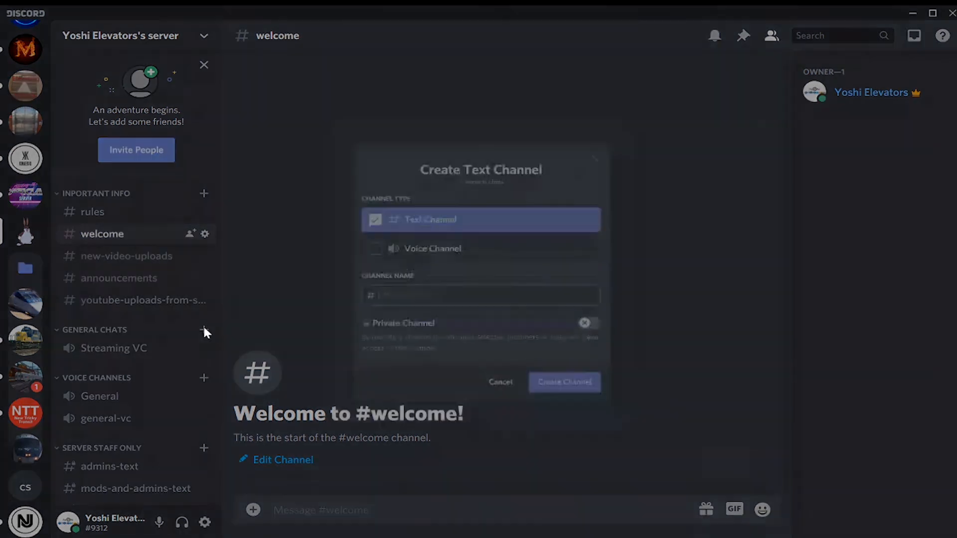
left_click(498, 405)
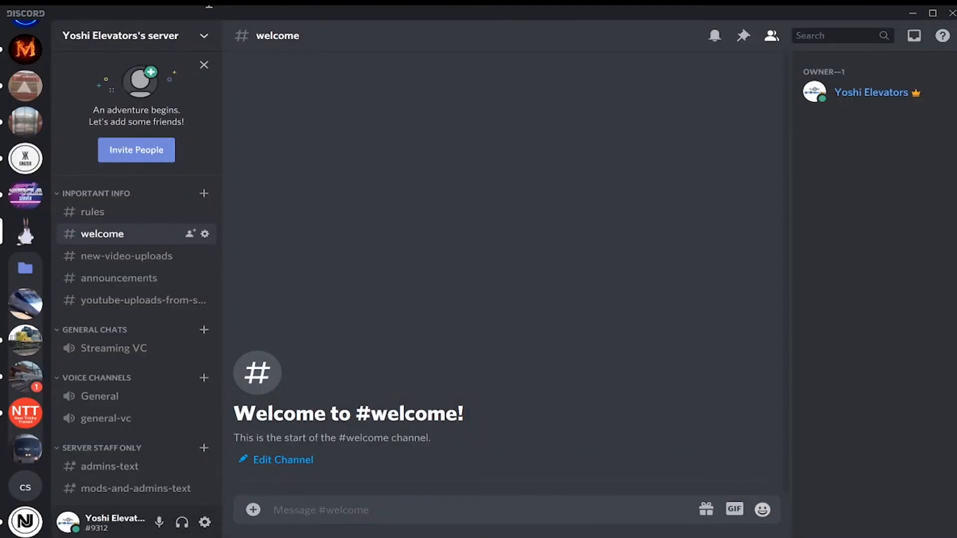